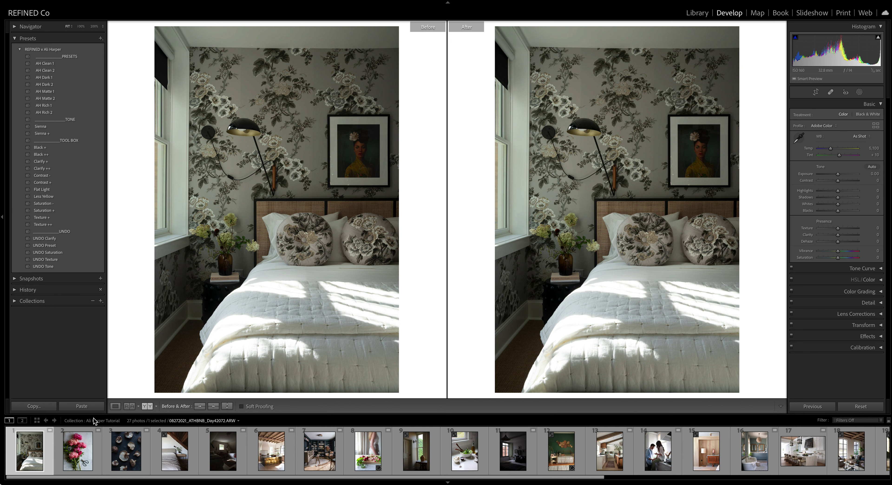
# Step: Look through the photos of the Ali Harper Tutorial collection in the filmstrip
pyautogui.scroll(-1, 311, 455)
pyautogui.scroll(1, 310, 456)
pyautogui.scroll(-1, 147, 455)
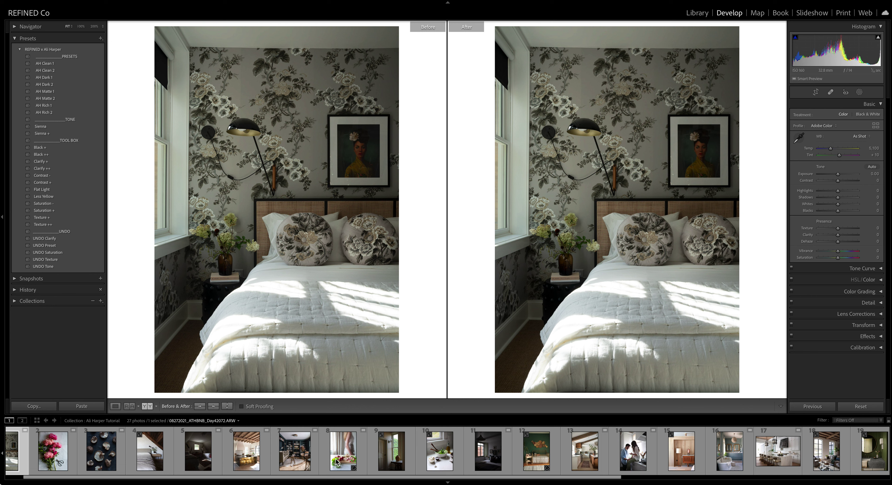
pyautogui.scroll(-1, 454, 461)
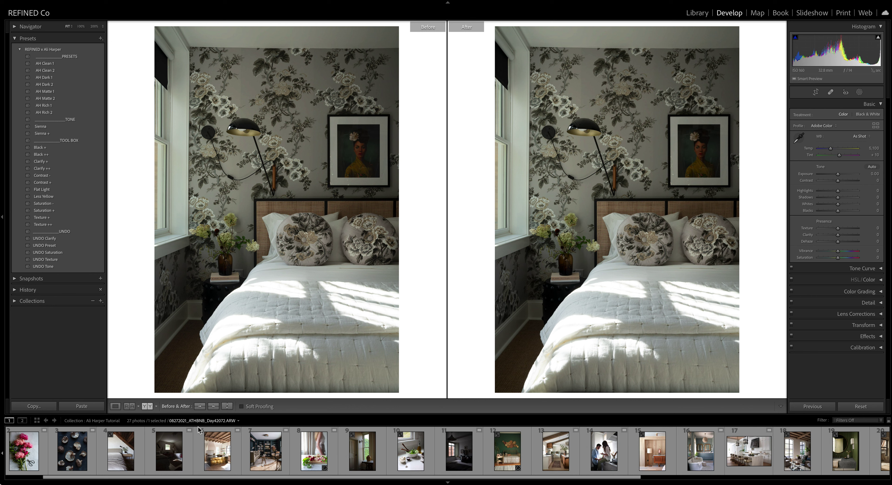
pyautogui.scroll(-1, 222, 460)
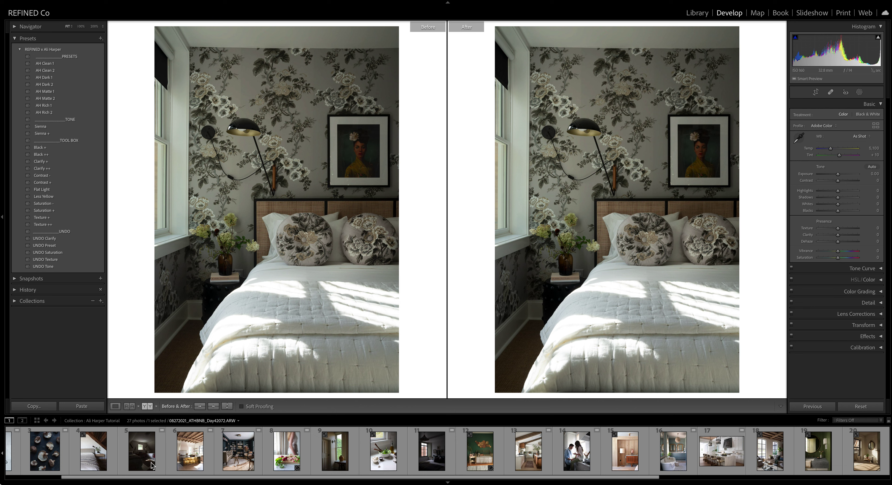
pyautogui.scroll(-1, 345, 460)
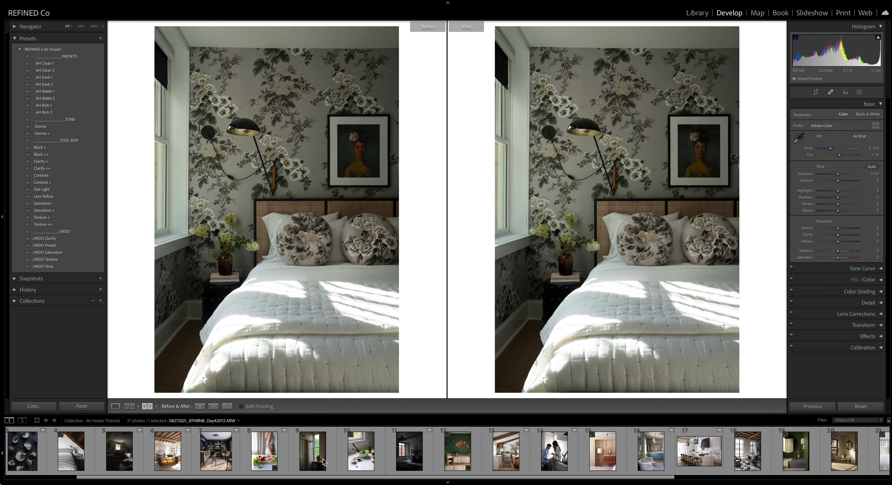
pyautogui.scroll(-8, 378, 449)
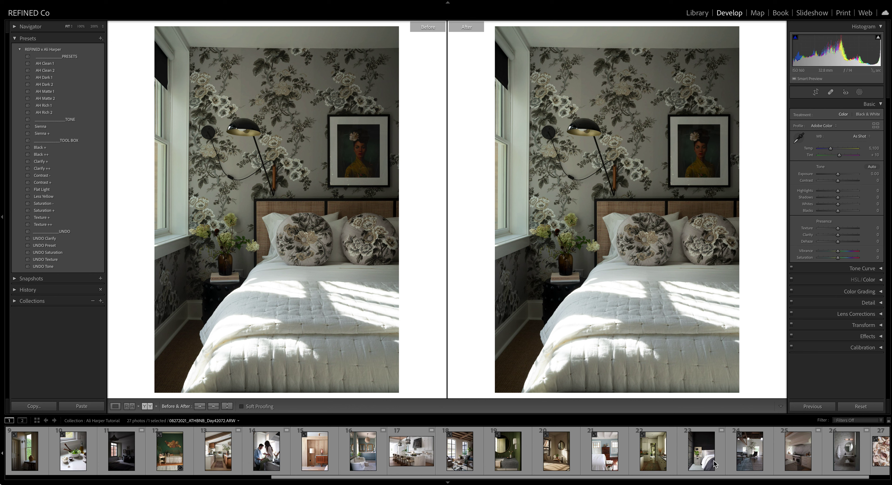
pyautogui.scroll(-1, 759, 461)
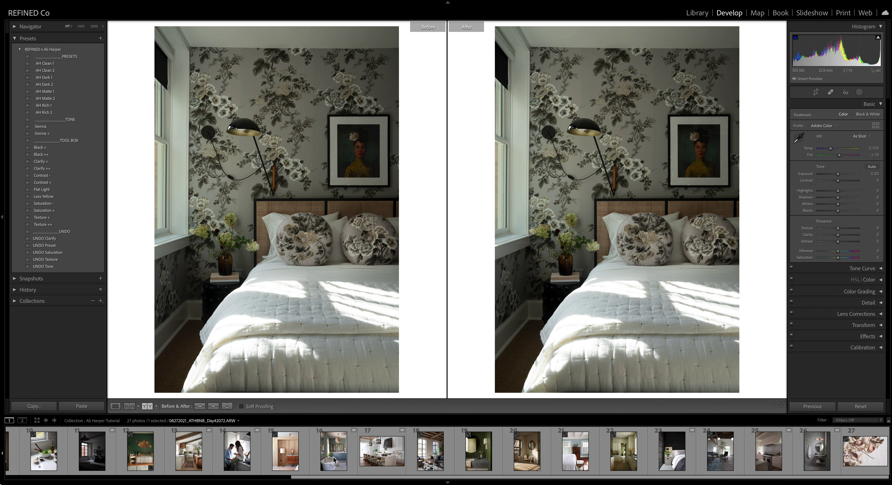
pyautogui.scroll(5, 334, 460)
pyautogui.scroll(3, 334, 460)
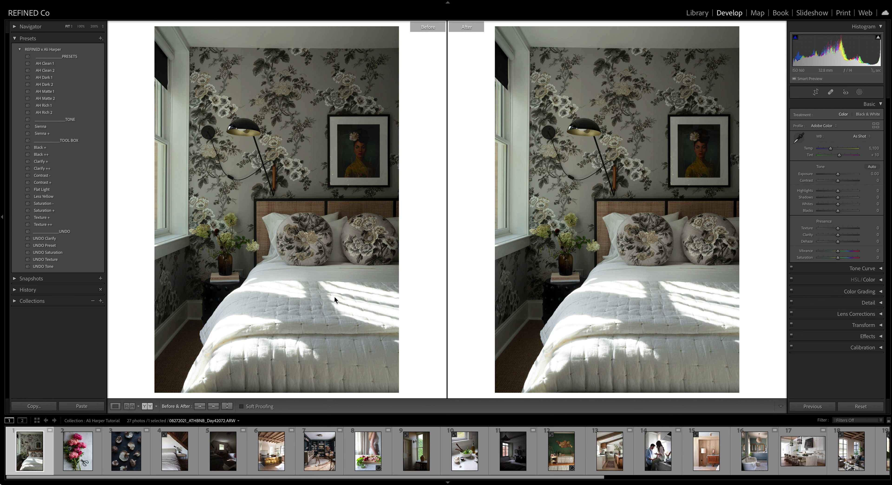
# Step: Try each of the eight main presets on the bedroom photo, from AH Clean 1 through AH Rich 2
pyautogui.click(48, 64)
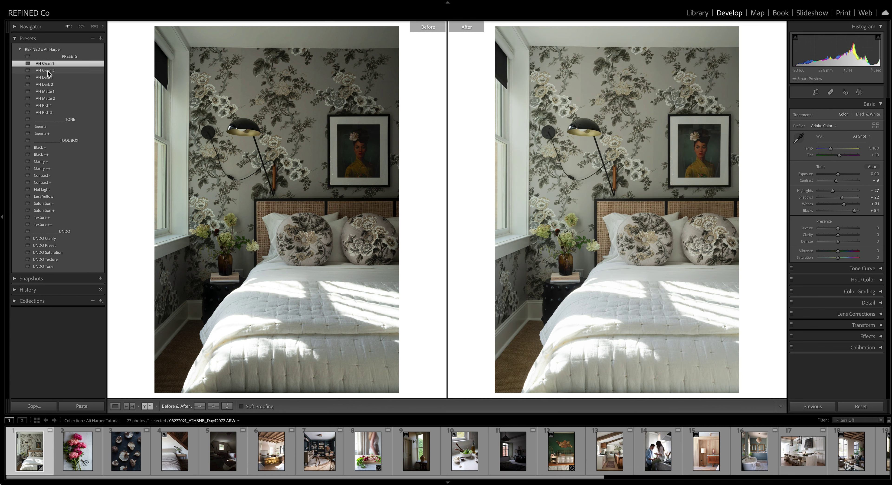
pyautogui.click(48, 72)
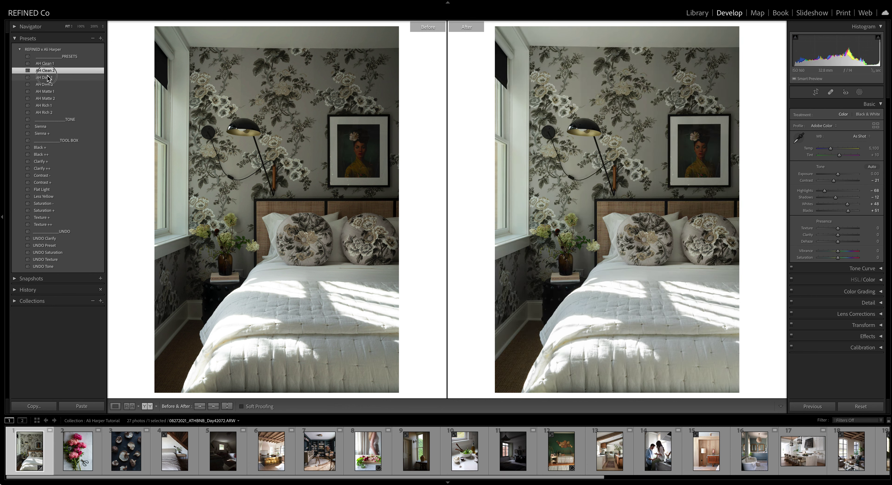
pyautogui.click(49, 77)
pyautogui.click(48, 84)
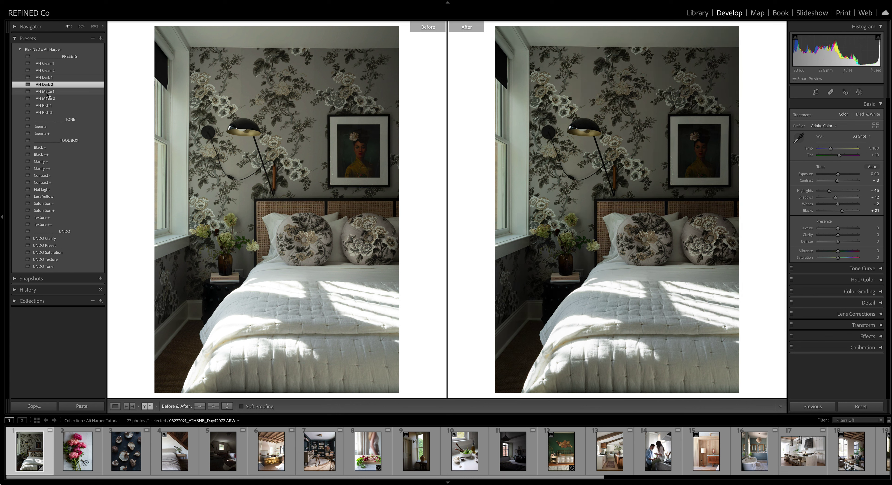
pyautogui.click(47, 92)
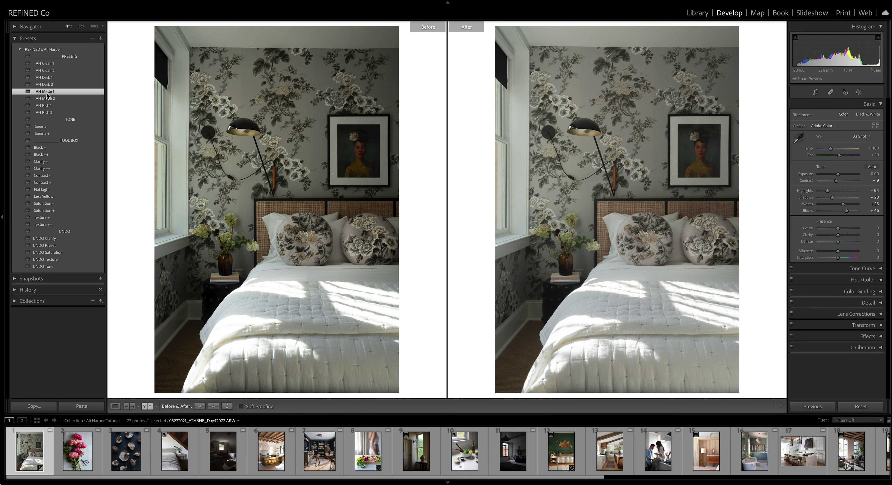
pyautogui.click(48, 99)
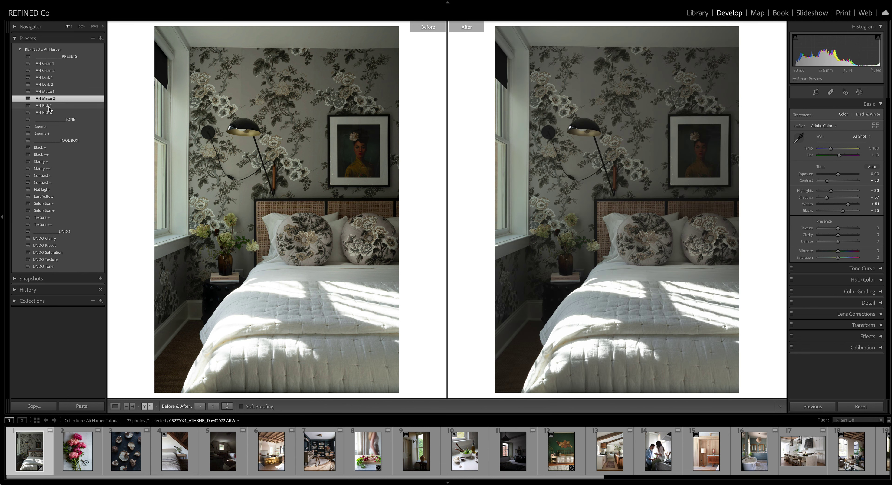
pyautogui.click(49, 106)
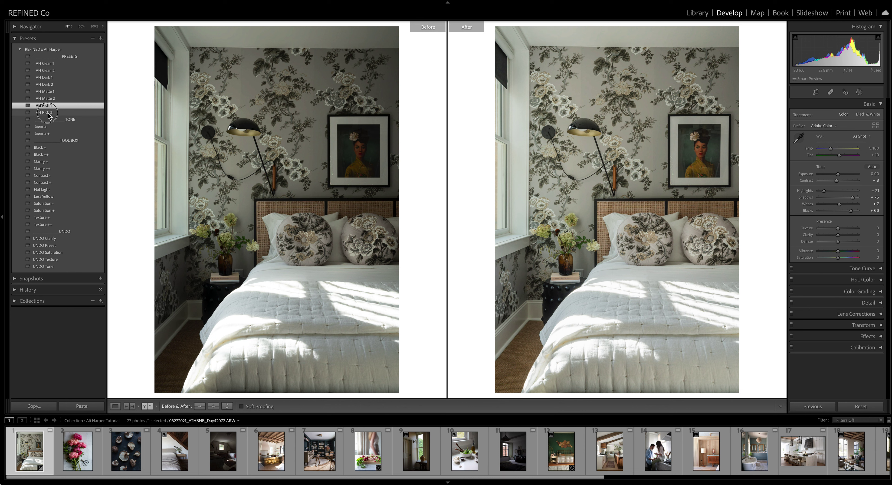
pyautogui.click(49, 113)
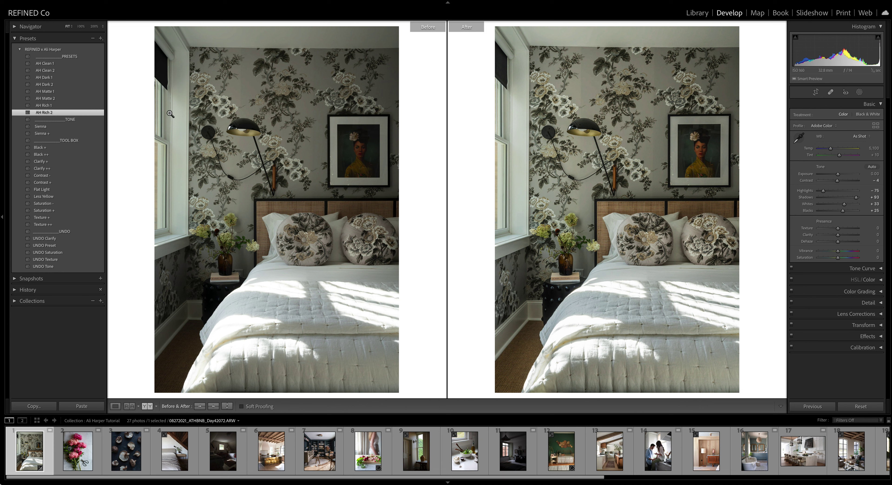
# Step: Compare the AH Rich 1 and AH Rich 2 presets on the bedroom photo, and reset its adjustments
pyautogui.click(54, 106)
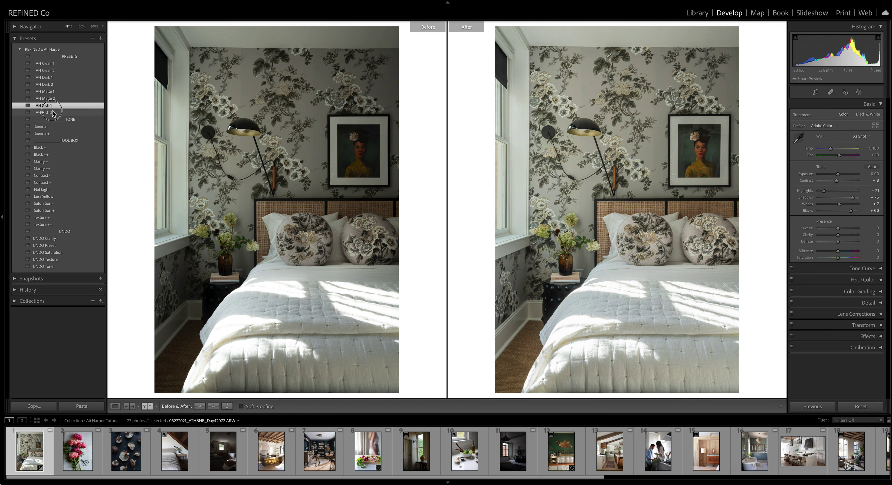
pyautogui.click(53, 113)
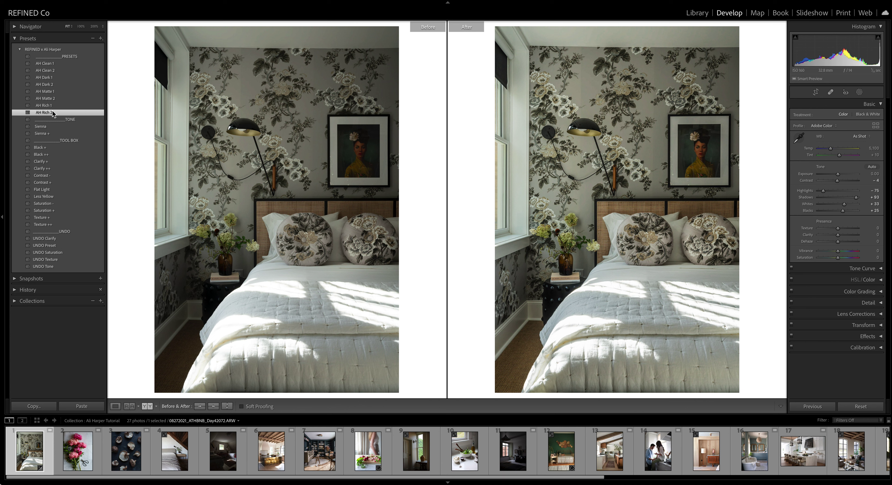
pyautogui.click(48, 106)
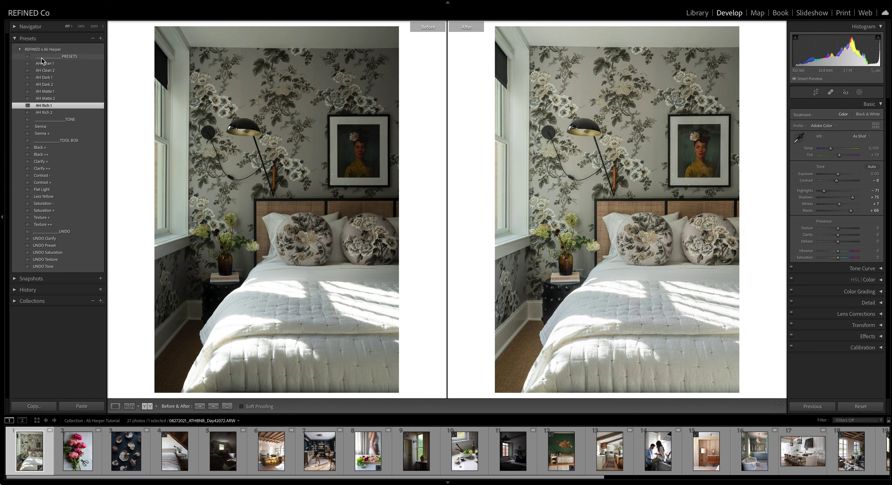
pyautogui.click(866, 409)
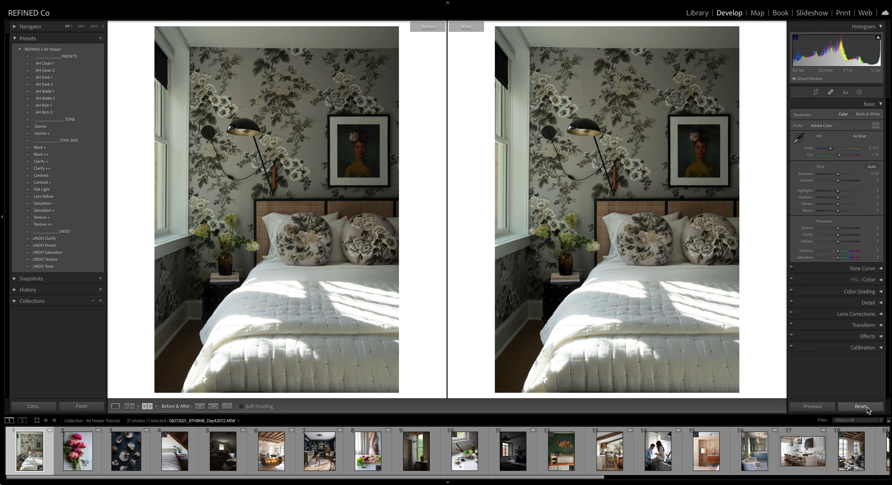
# Step: Apply the AH Rich 1 preset to the bedroom photo and set the exposure to +0.25
pyautogui.click(55, 106)
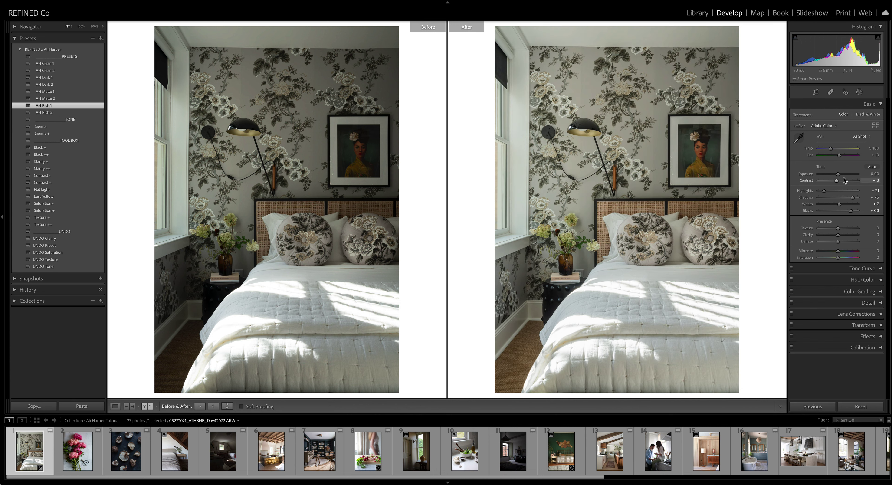
pyautogui.moveTo(837, 174); pyautogui.dragTo(839, 174)
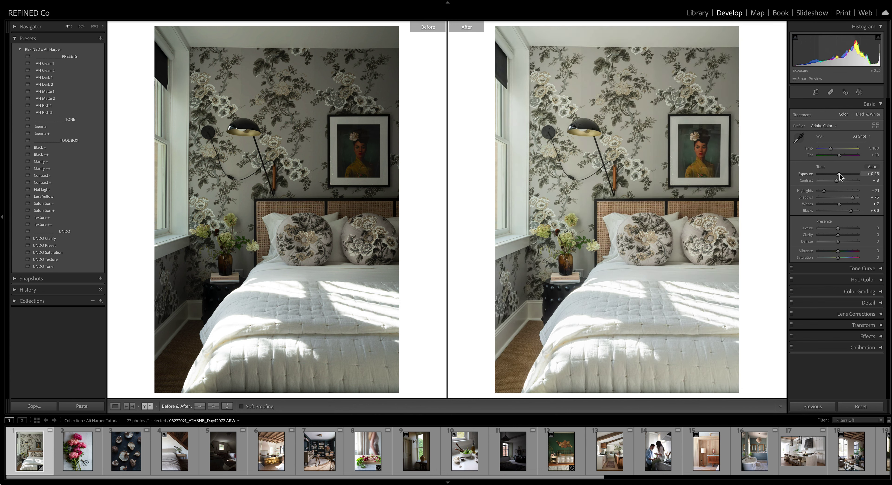
# Step: Straighten the perspective with Guided Upright, placing guides along the window frame, the ceiling line and the top of the headboard
pyautogui.click(864, 325)
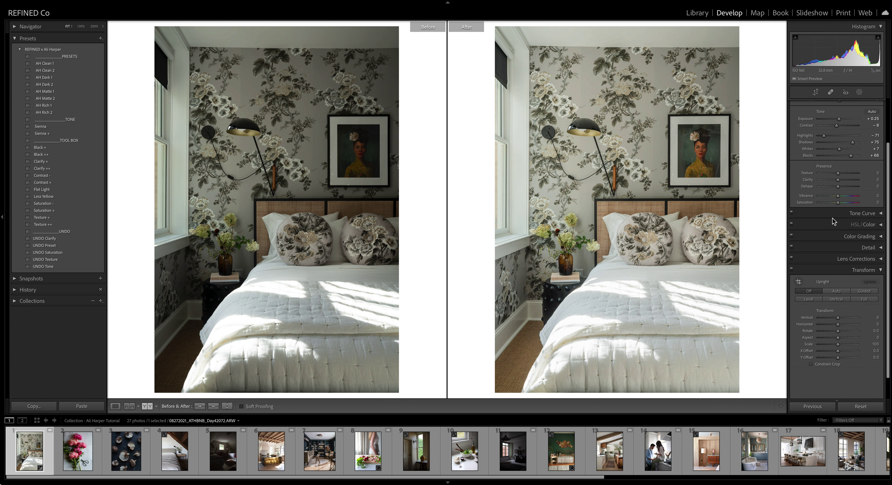
pyautogui.click(798, 282)
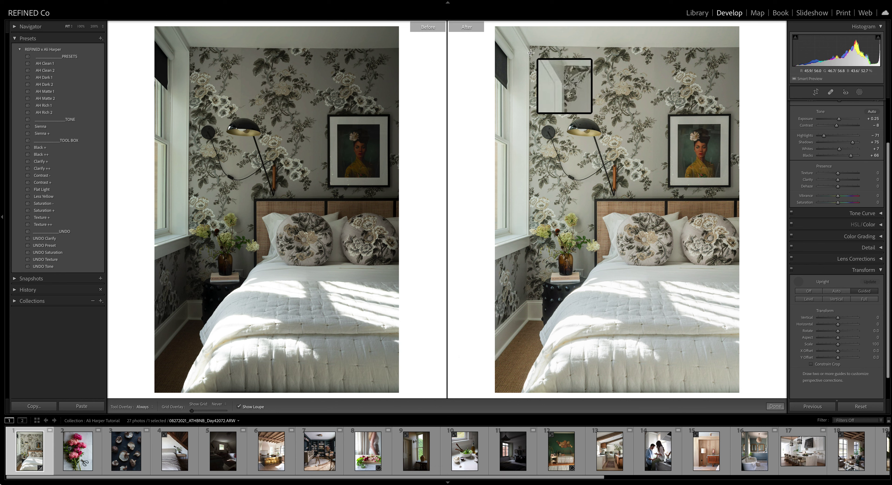
pyautogui.moveTo(510, 59); pyautogui.dragTo(510, 258)
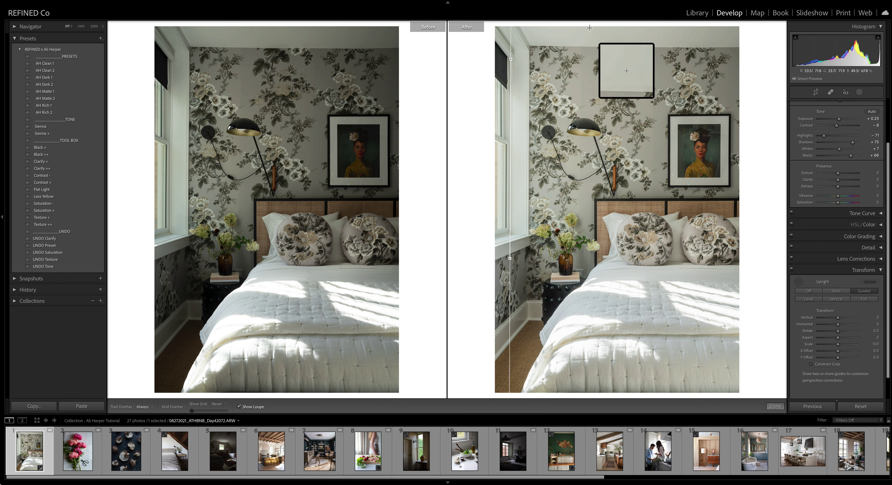
pyautogui.moveTo(531, 45); pyautogui.dragTo(742, 48)
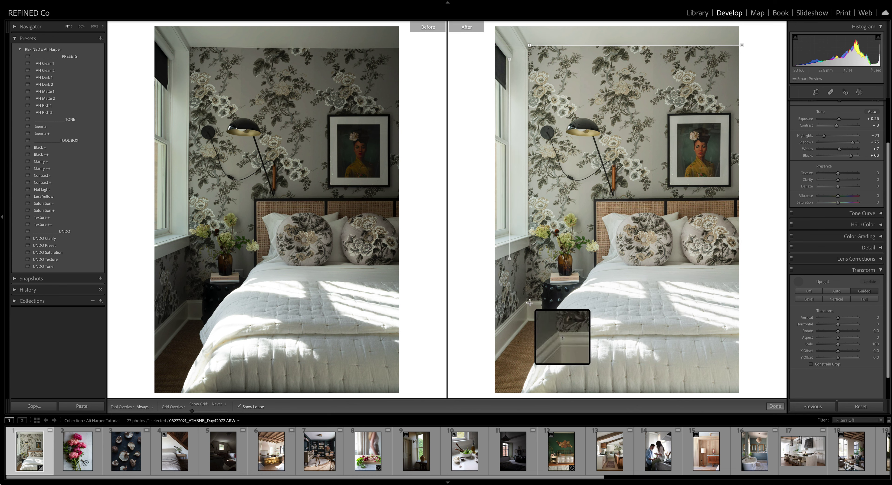
pyautogui.moveTo(593, 200); pyautogui.dragTo(736, 199)
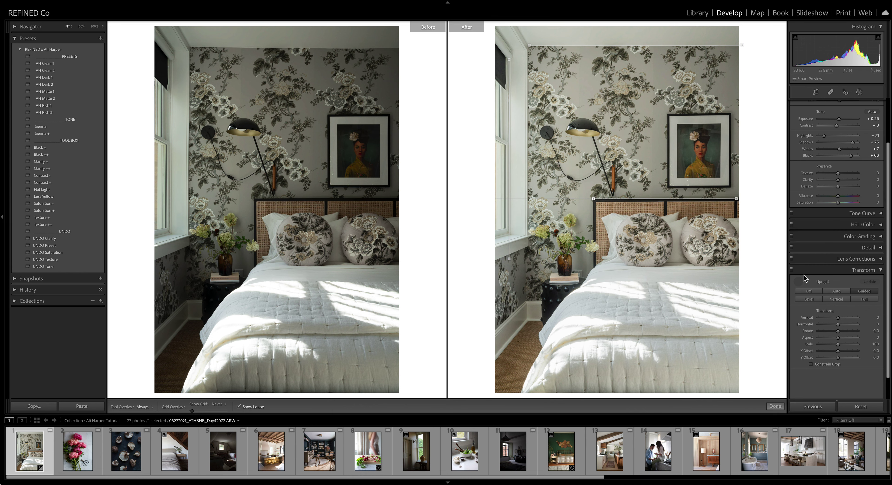
pyautogui.click(798, 281)
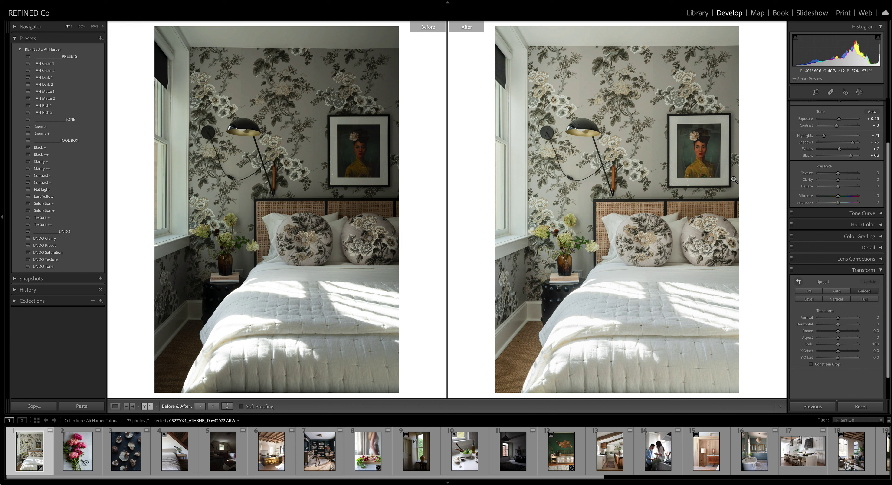
# Step: Set the photo's exposure to +0.15 and its highlights to -80
pyautogui.moveTo(839, 120); pyautogui.dragTo(823, 137)
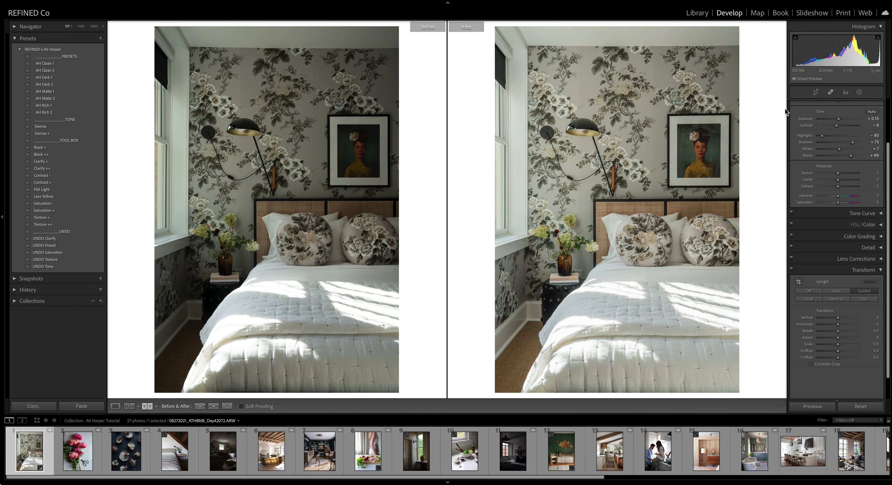
# Step: Try the Black + and Black ++ tool box presets on the photo and undo both
pyautogui.click(42, 148)
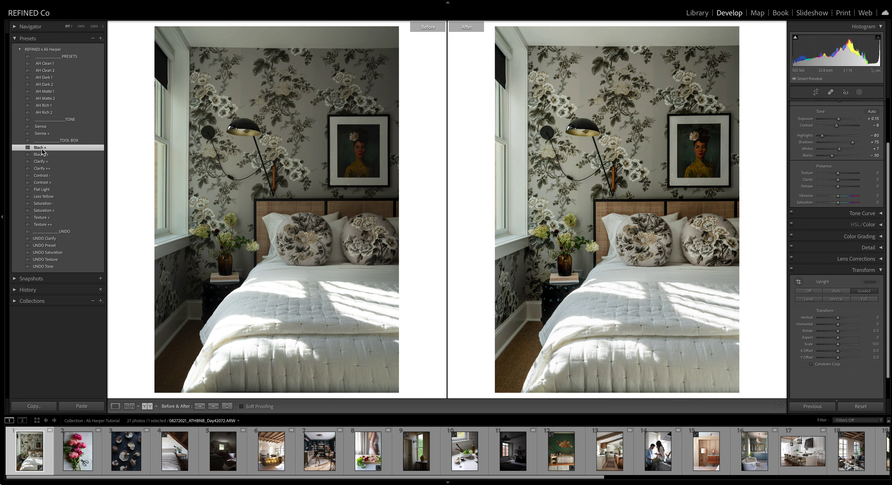
pyautogui.click(42, 155)
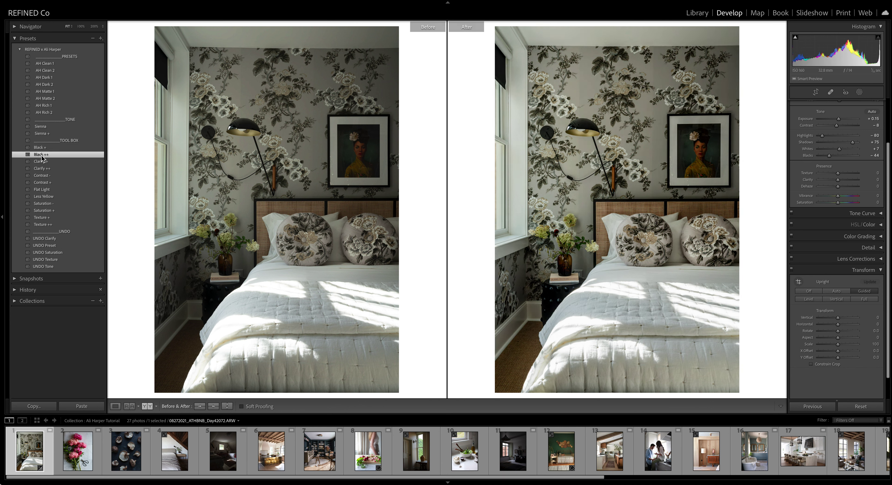
pyautogui.hotkey('ctrl', 'z')
pyautogui.hotkey('ctrl', 'z')
# Step: Compare the photo with and without the Clarify + preset, and apply the stronger Clarify ++ preset
pyautogui.click(42, 163)
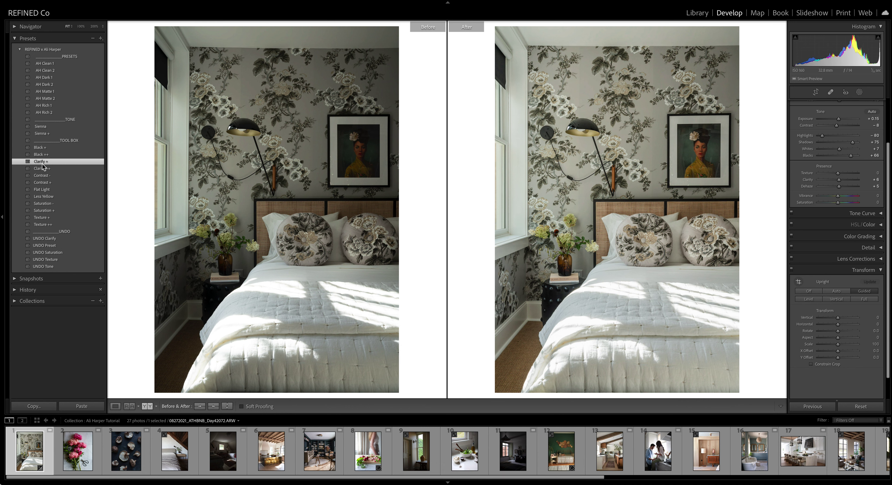
pyautogui.hotkey('ctrl', 'z')
pyautogui.click(42, 163)
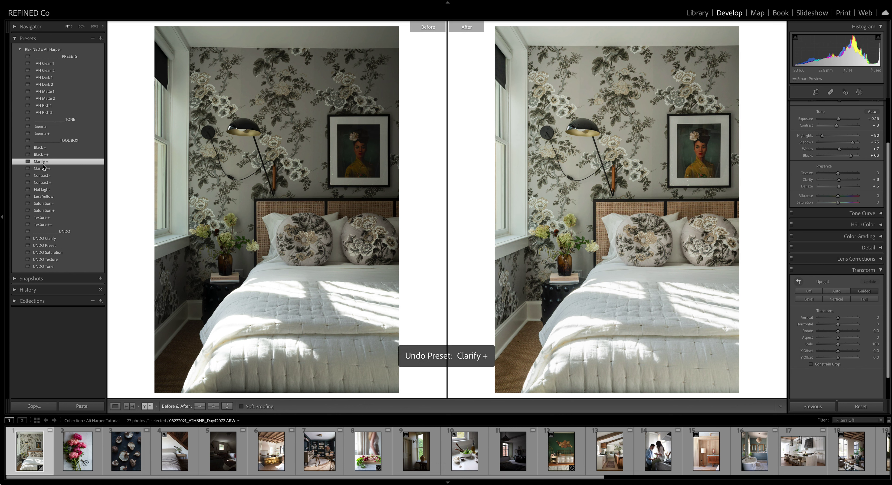
pyautogui.click(42, 169)
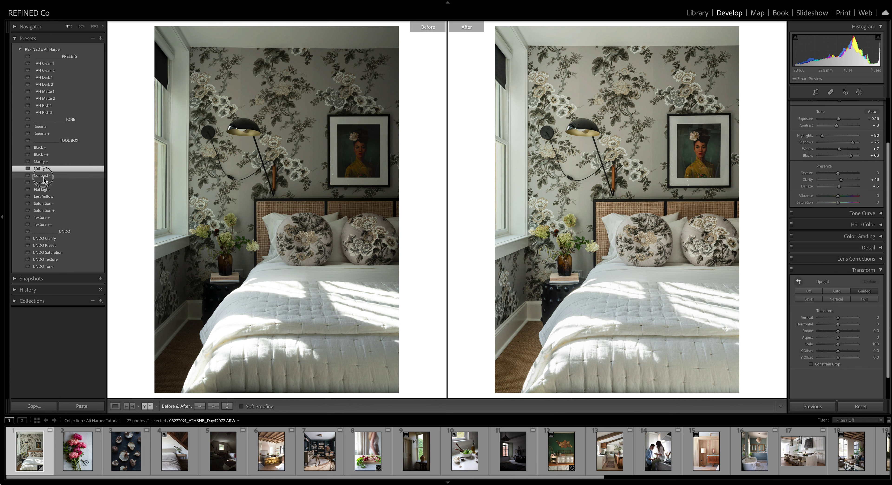
# Step: Apply the Contrast - and Flat Light presets to the photo, trying and undoing Contrast + in between
pyautogui.click(43, 181)
pyautogui.click(43, 182)
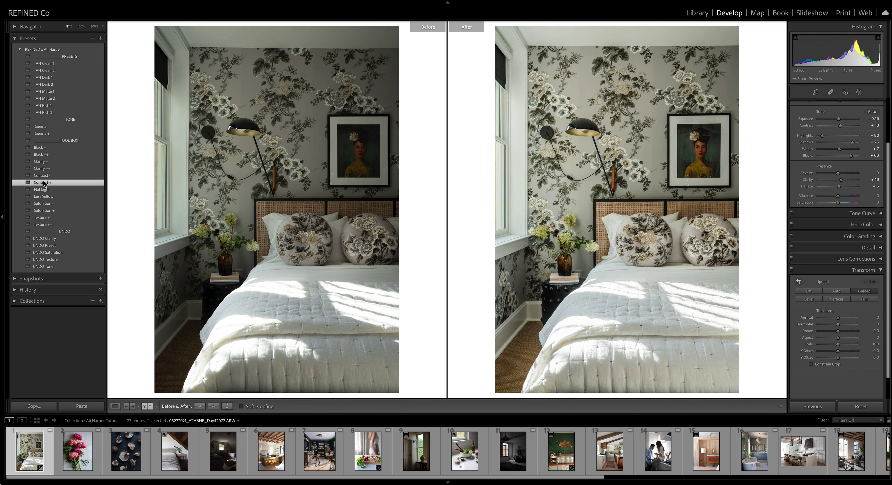
pyautogui.hotkey('ctrl', 'z')
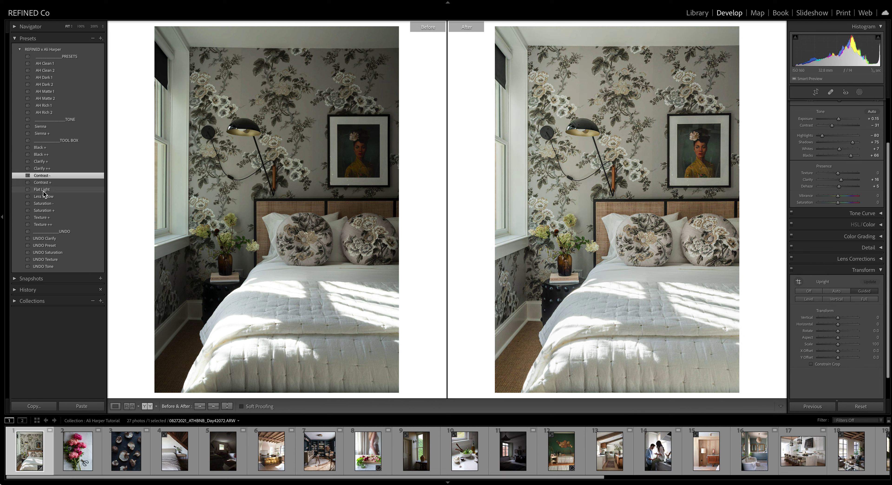
pyautogui.click(43, 190)
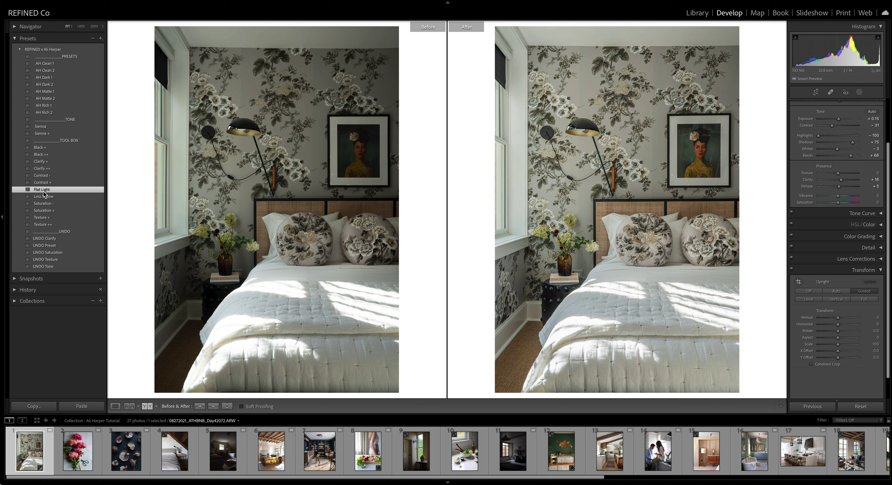
# Step: Undo the Flat Light preset, and try the Less Yellow tool box preset on the bedroom photo twice, undoing it each time
pyautogui.hotkey('ctrl', 'z')
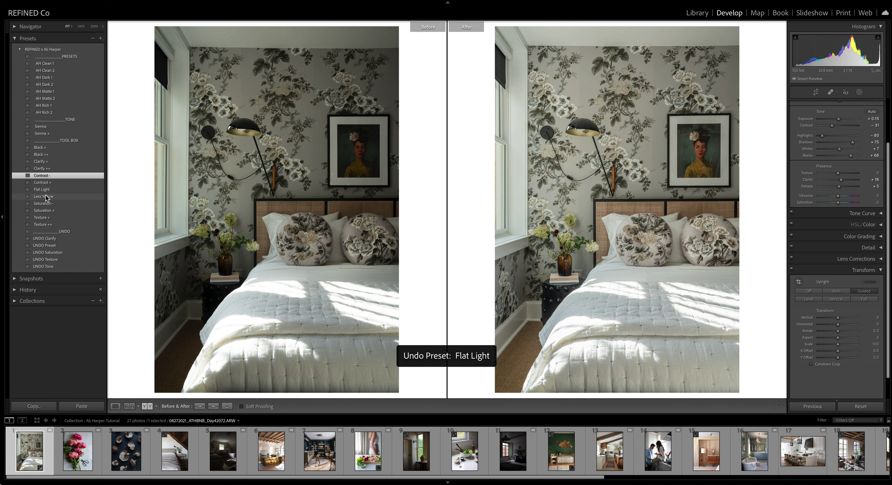
pyautogui.click(43, 197)
pyautogui.hotkey('ctrl', 'z')
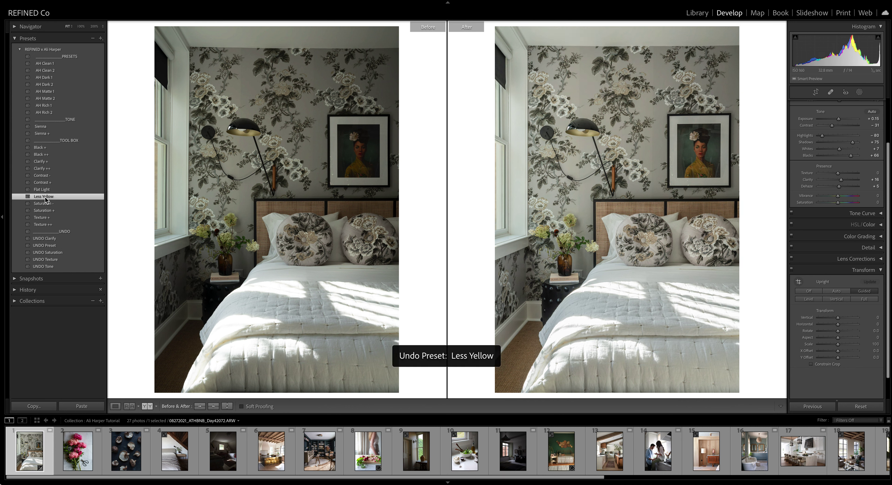
pyautogui.click(45, 198)
pyautogui.hotkey('ctrl', 'z')
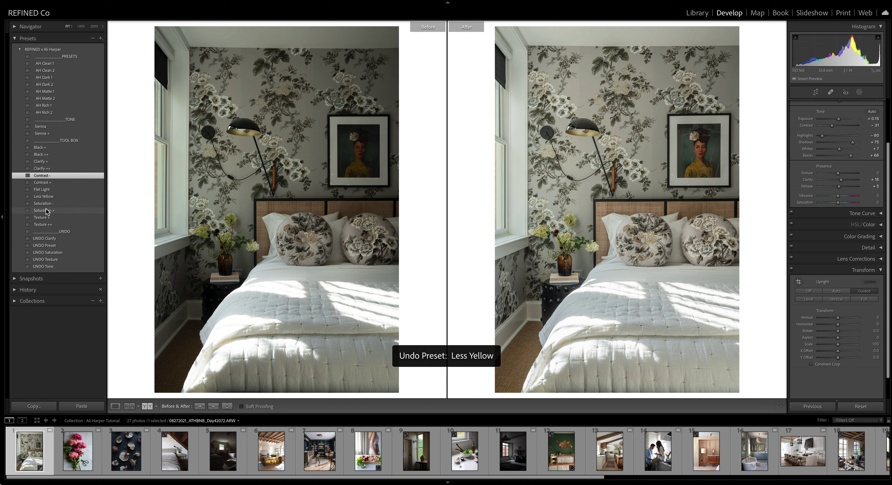
# Step: Try the Saturation - and Saturation + tool box presets on the bedroom photo, undoing each one
pyautogui.click(47, 205)
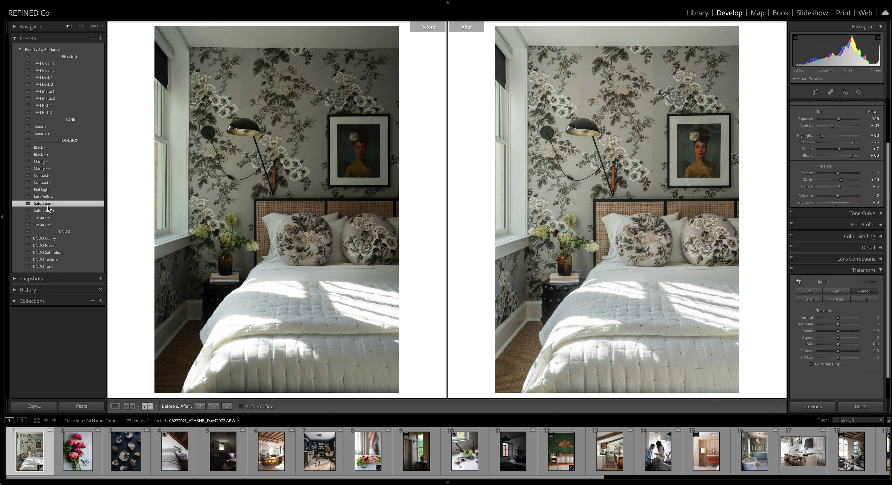
pyautogui.hotkey('ctrl', 'z')
pyautogui.click(46, 211)
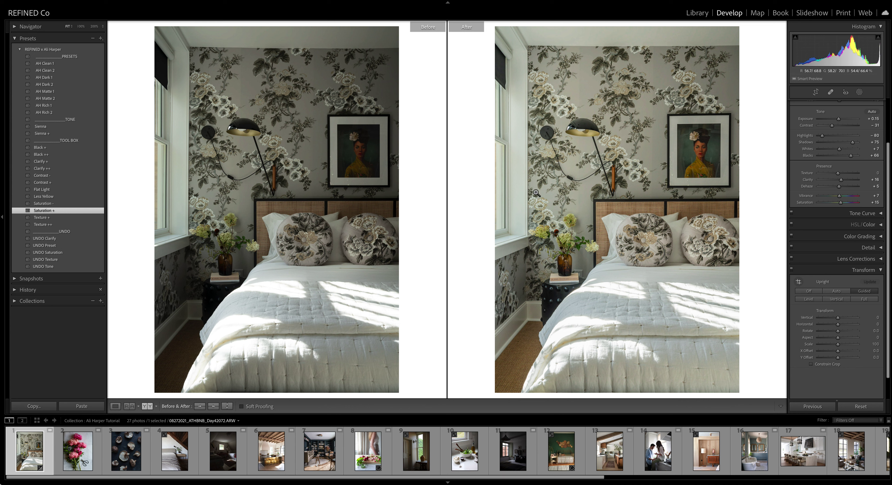
pyautogui.hotkey('ctrl', 'z')
# Step: Apply the Texture + preset to the bedroom photo, followed by the stronger Texture ++ preset
pyautogui.click(42, 218)
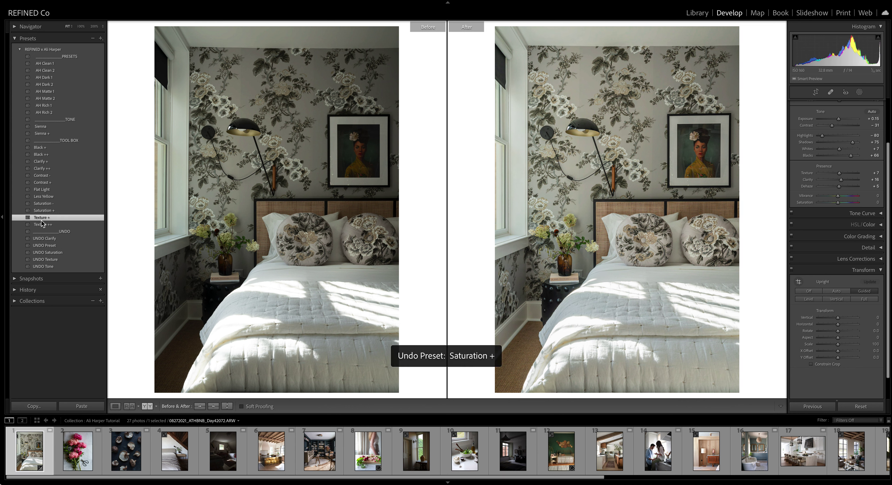
pyautogui.click(43, 225)
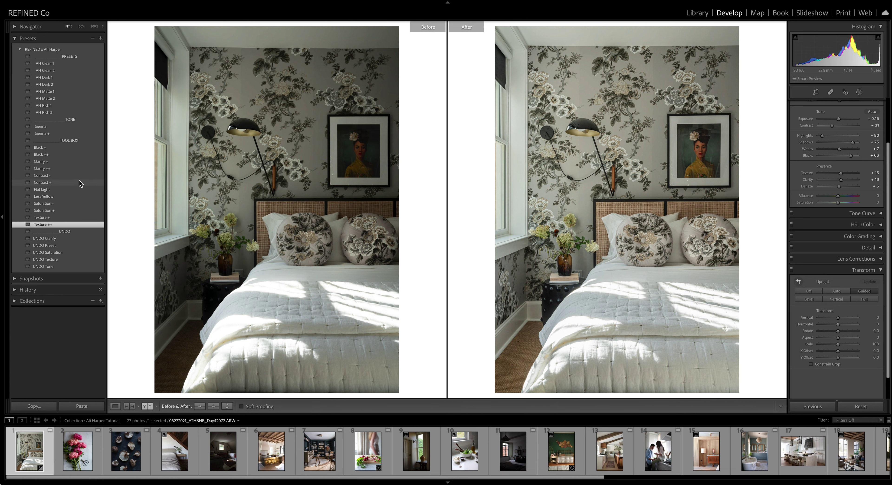
# Step: Open the pink peonies photo and try the main presets on it in order, from AH Clean 1 to AH Rich 2
pyautogui.click(76, 451)
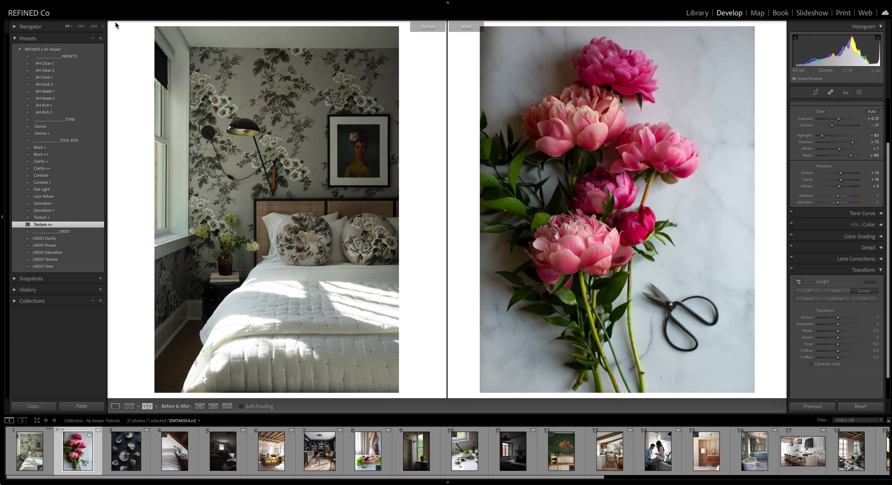
pyautogui.click(49, 66)
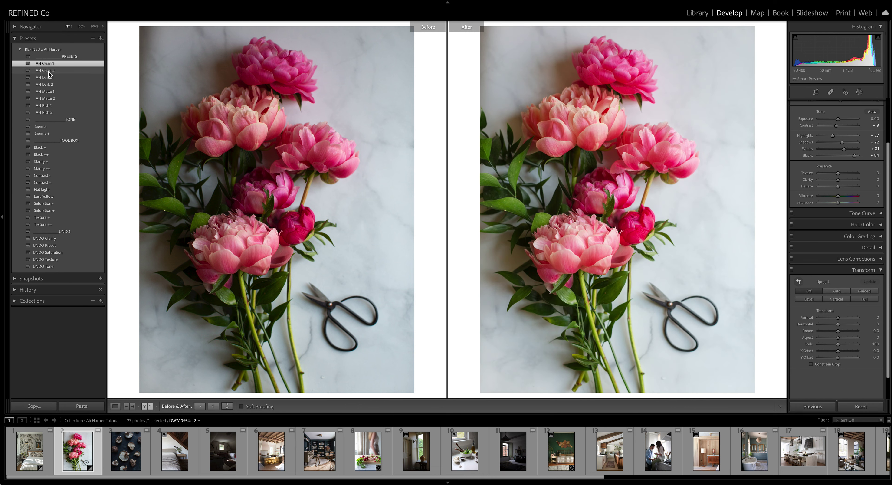
pyautogui.click(49, 71)
pyautogui.click(47, 77)
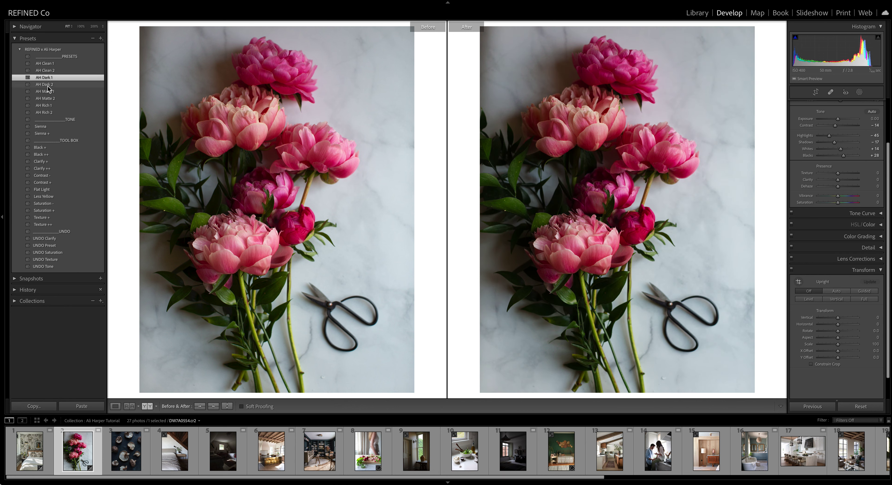
pyautogui.click(47, 86)
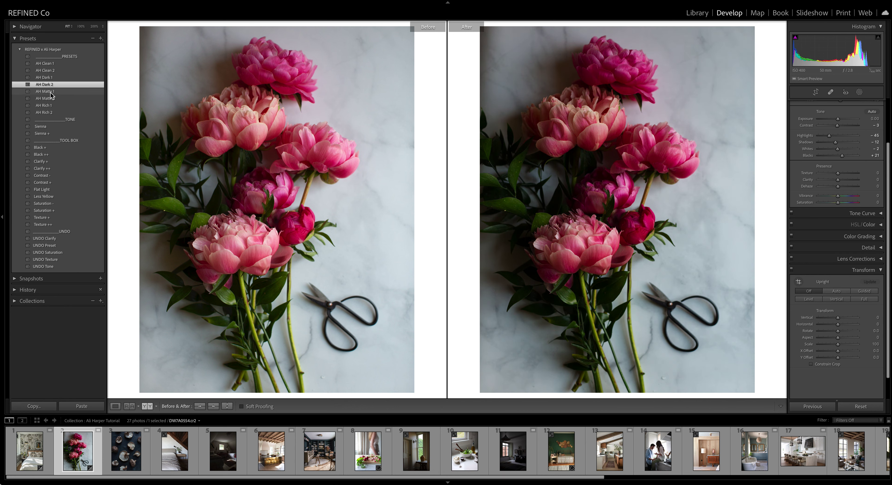
pyautogui.click(50, 92)
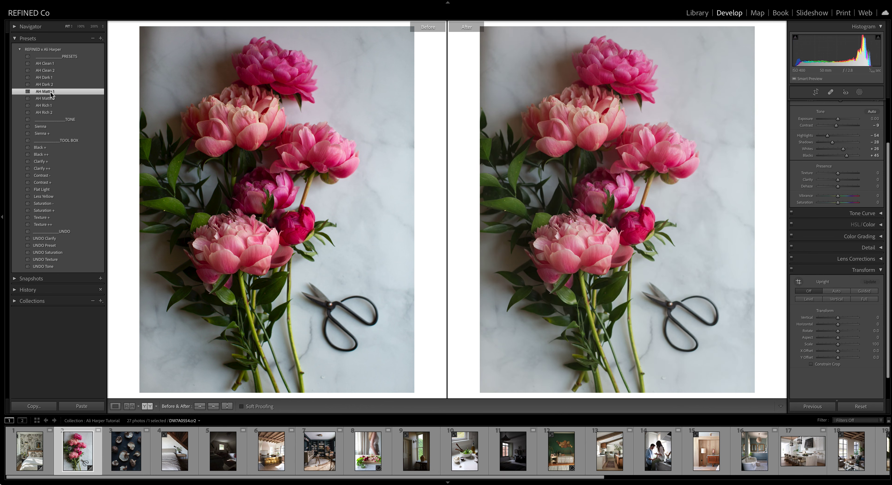
pyautogui.click(51, 99)
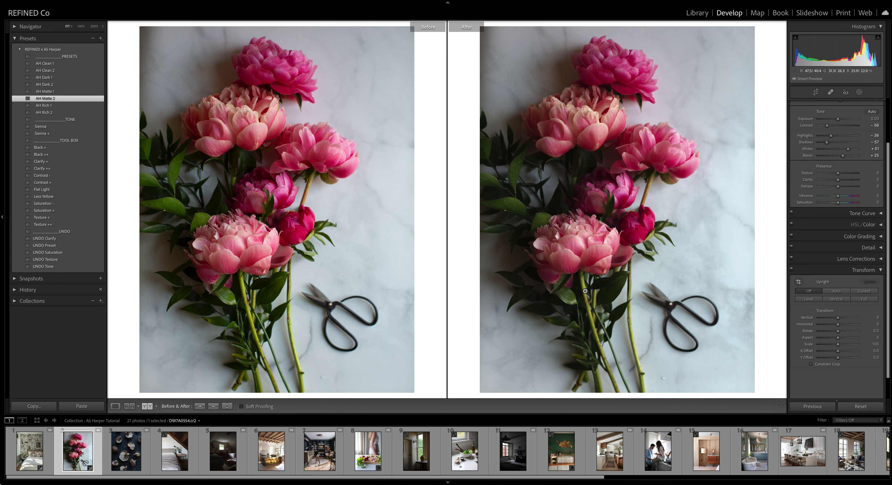
pyautogui.click(43, 106)
pyautogui.click(44, 113)
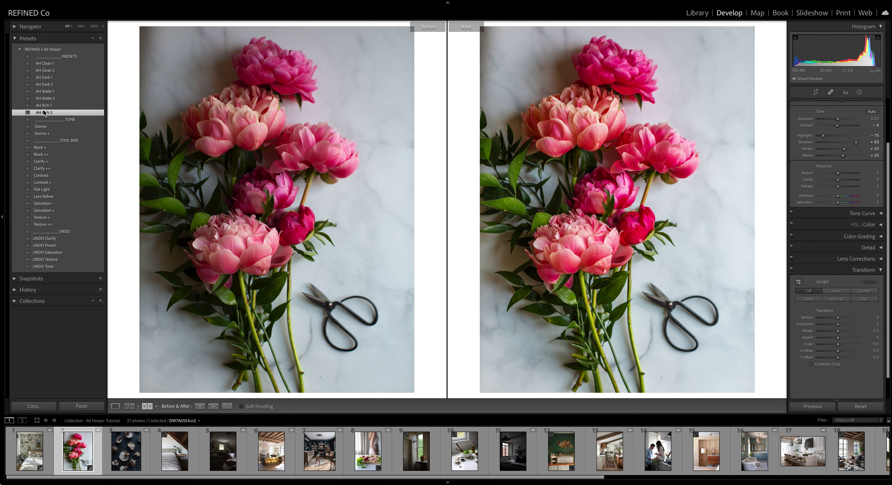
# Step: Try AH Dark 1 on the peonies photo with exposure -0.25, shadows +5 and blacks +22
pyautogui.click(47, 78)
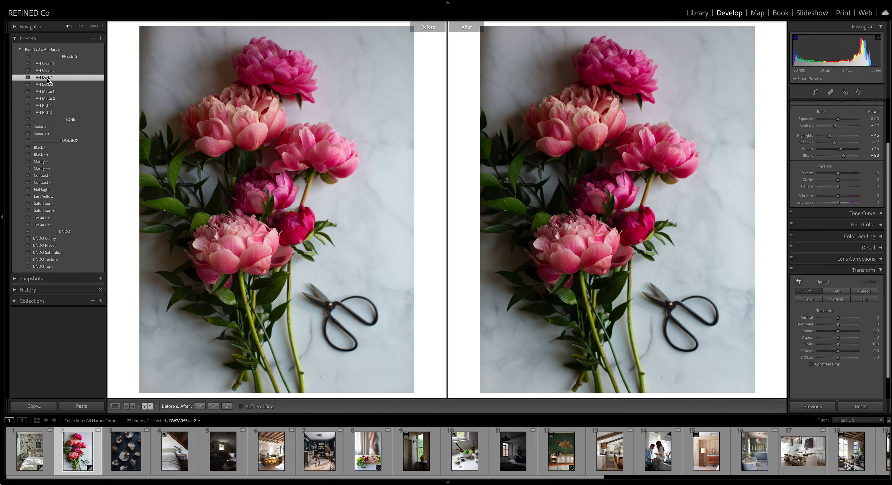
pyautogui.moveTo(842, 122)
pyautogui.mouseDown()
pyautogui.moveTo(838, 142)
pyautogui.moveTo(837, 119)
pyautogui.mouseUp()
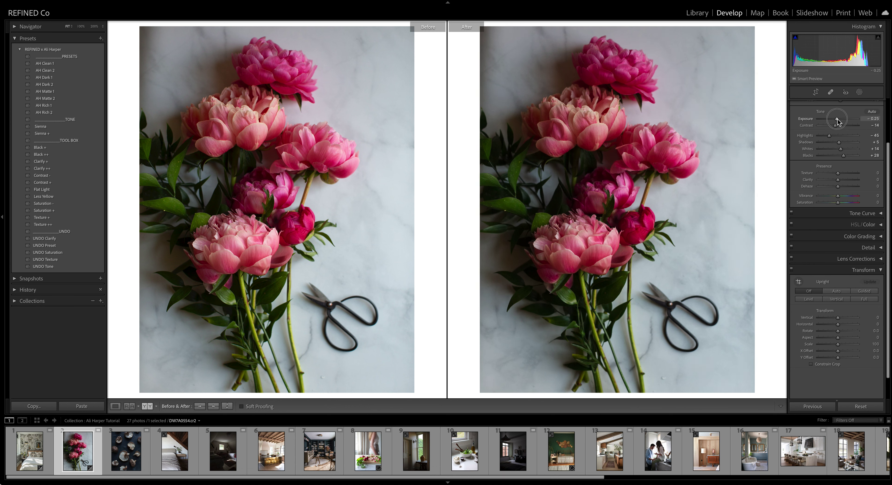
pyautogui.moveTo(843, 155); pyautogui.dragTo(842, 156)
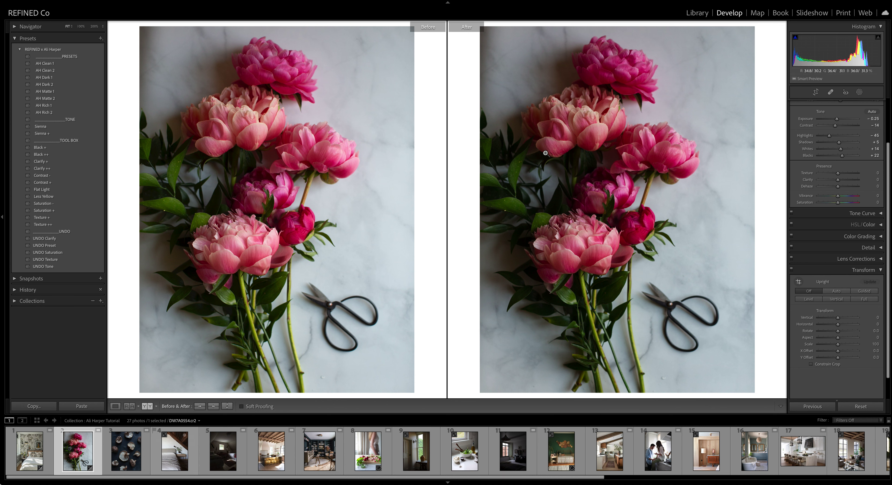
# Step: Apply AH Clean 1 to the peonies photo with exposure +0.05, contrast -7 and highlights -33, and add the Clarify + preset
pyautogui.click(44, 63)
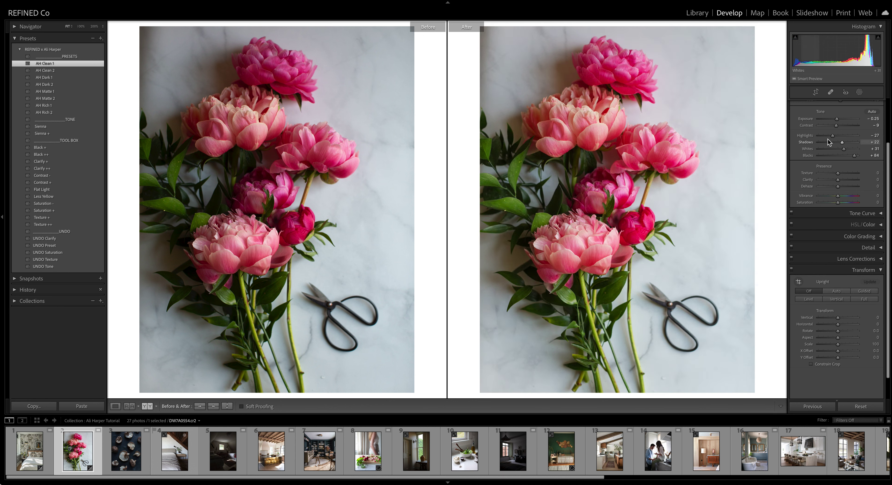
pyautogui.moveTo(838, 124); pyautogui.dragTo(833, 137)
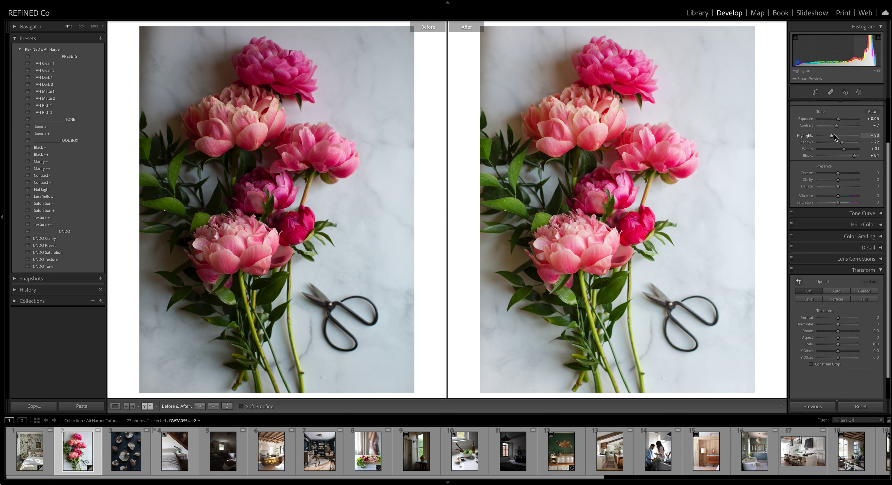
pyautogui.click(44, 162)
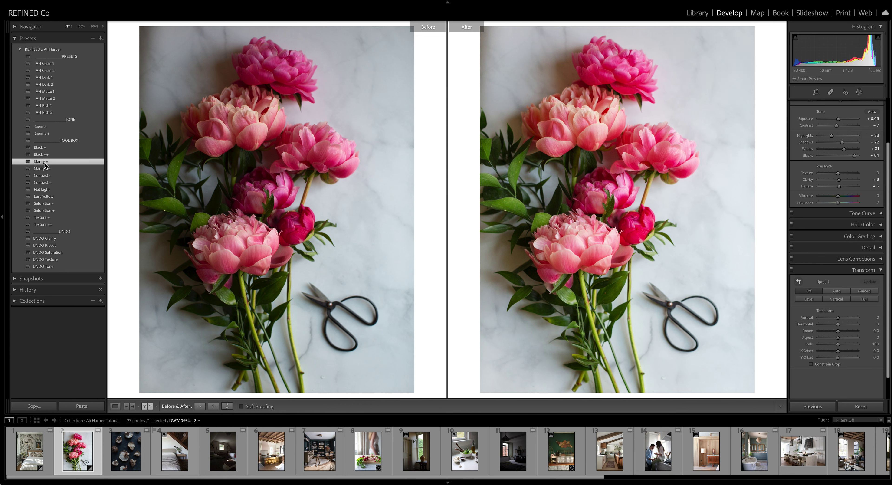
# Step: Open the mushroom photo and try the main presets from AH Clean 1 to AH Rich 2, returning to AH Dark 2 and AH Dark 1
pyautogui.click(118, 446)
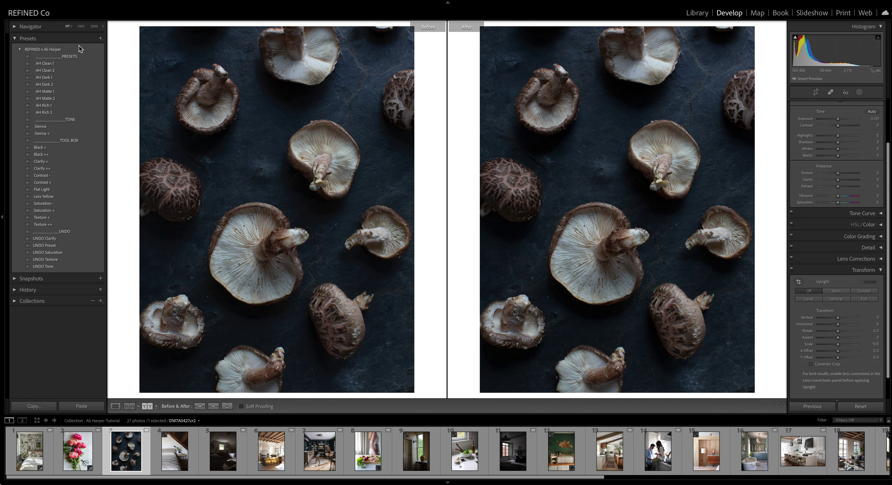
pyautogui.click(47, 64)
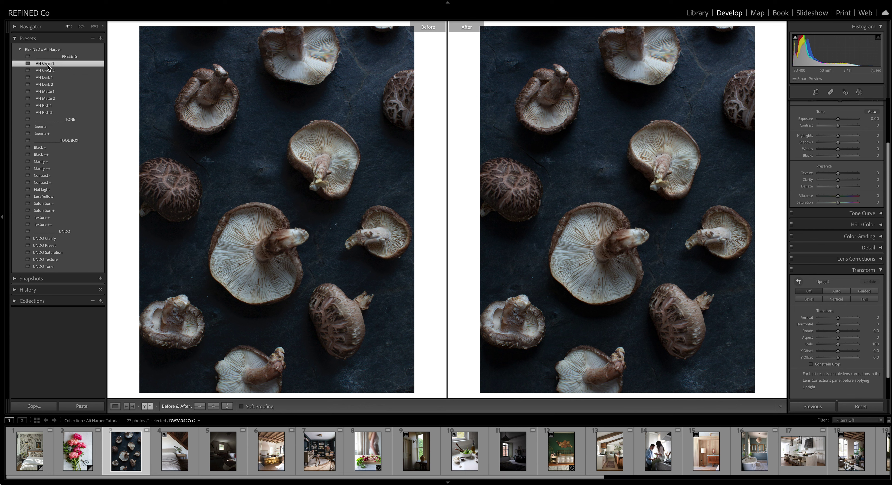
pyautogui.click(48, 71)
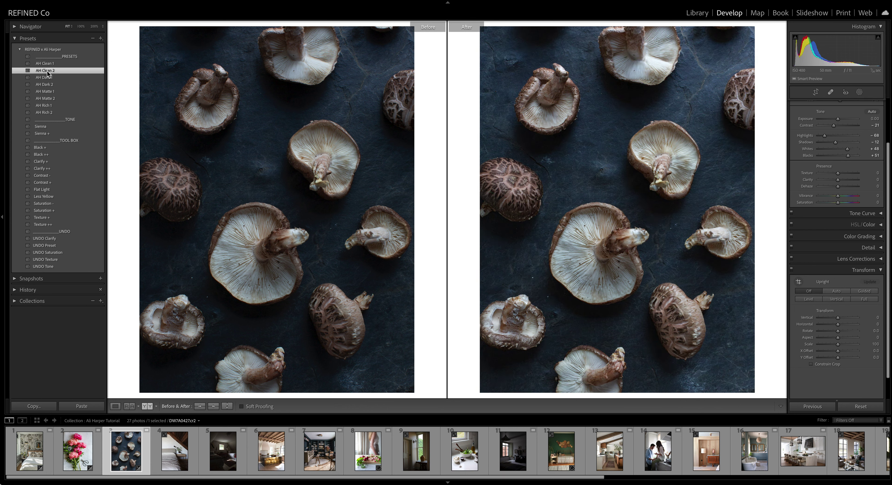
pyautogui.click(48, 78)
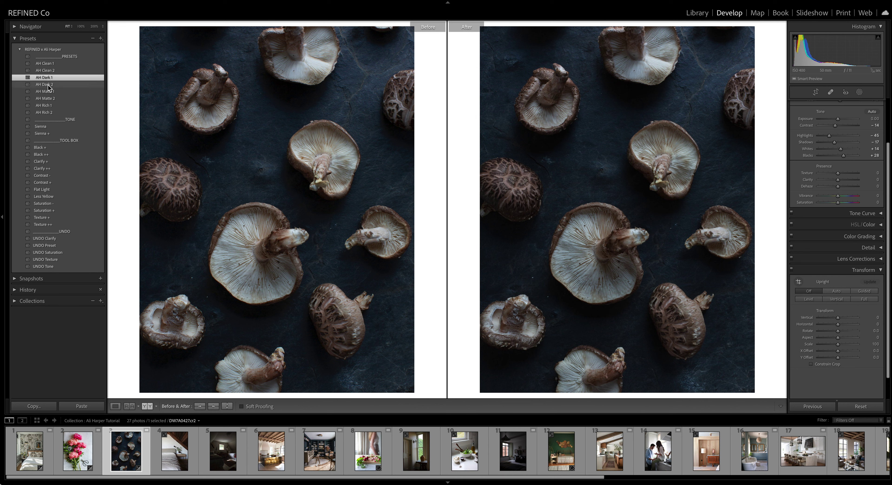
pyautogui.click(48, 85)
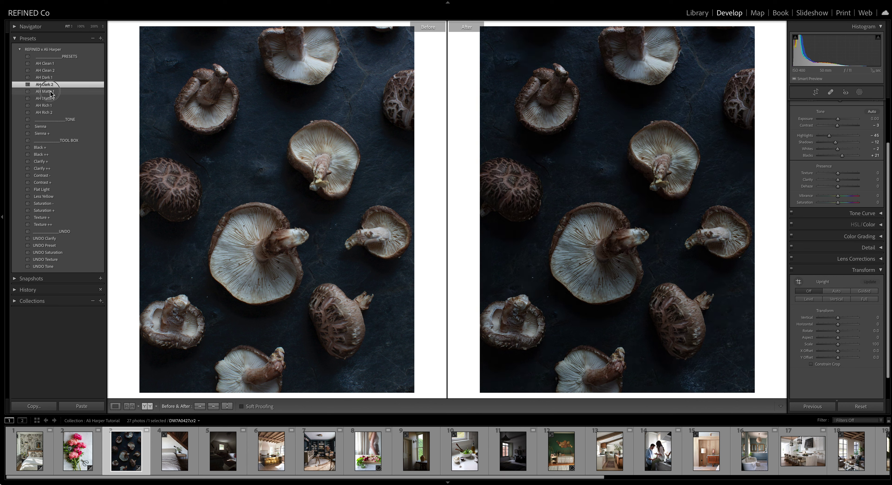
pyautogui.click(50, 92)
pyautogui.click(51, 99)
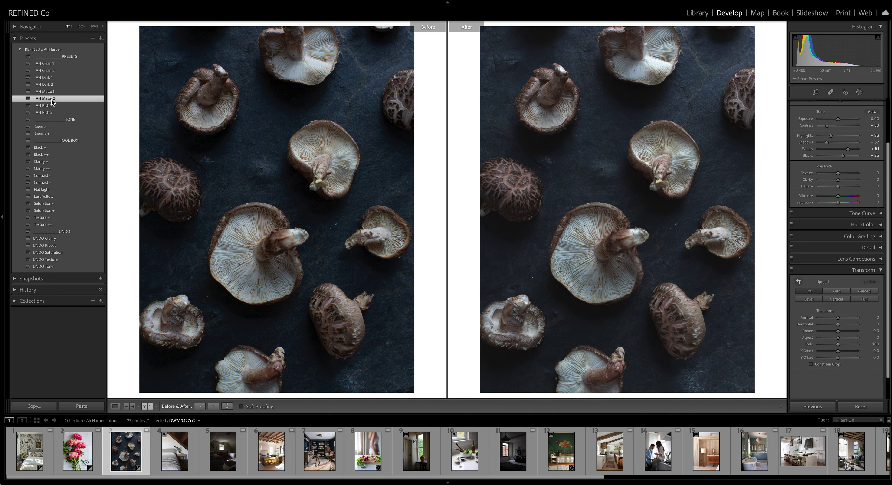
pyautogui.click(49, 106)
pyautogui.click(50, 113)
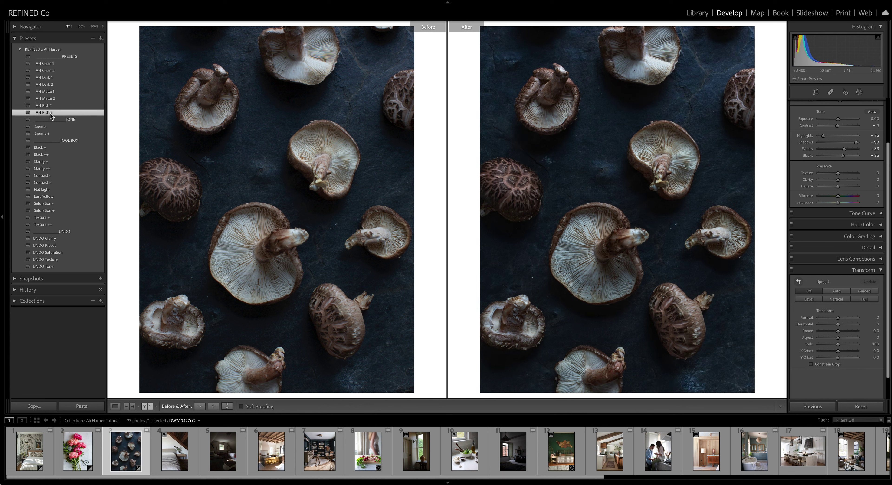
pyautogui.click(50, 85)
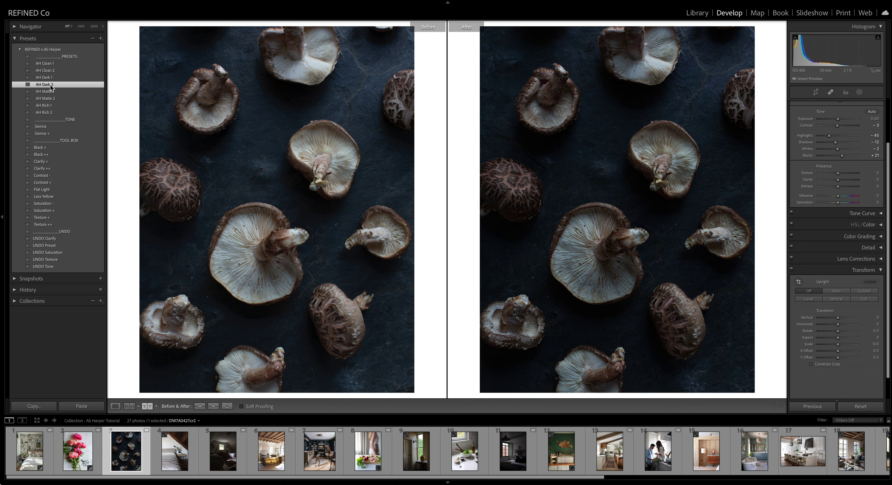
pyautogui.click(50, 78)
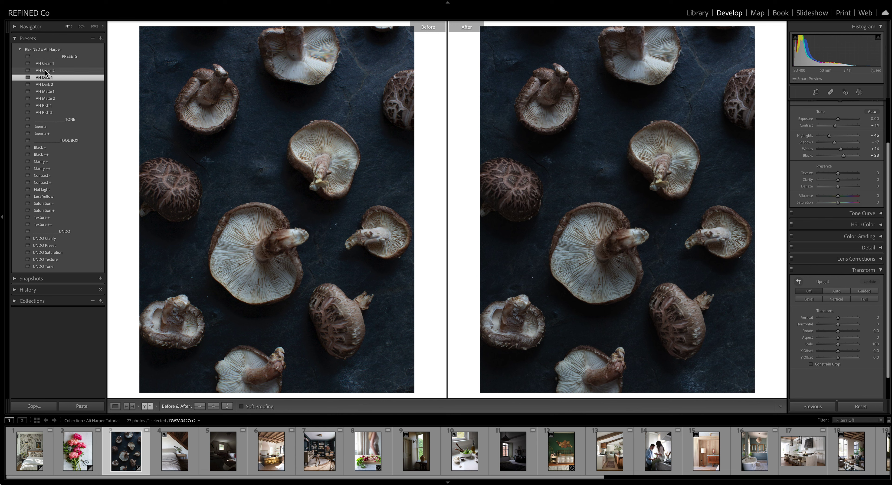
# Step: Reset all edits on the mushroom photo and set its white balance to Auto
pyautogui.click(860, 407)
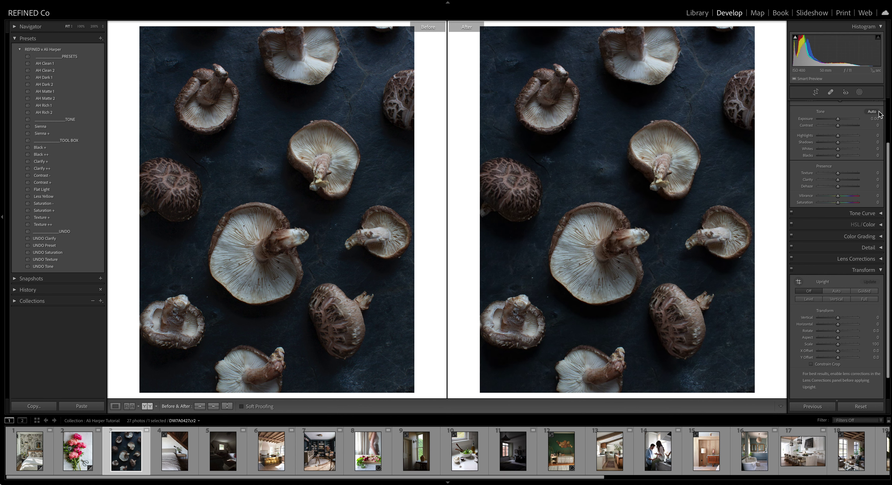
pyautogui.scroll(4, 861, 119)
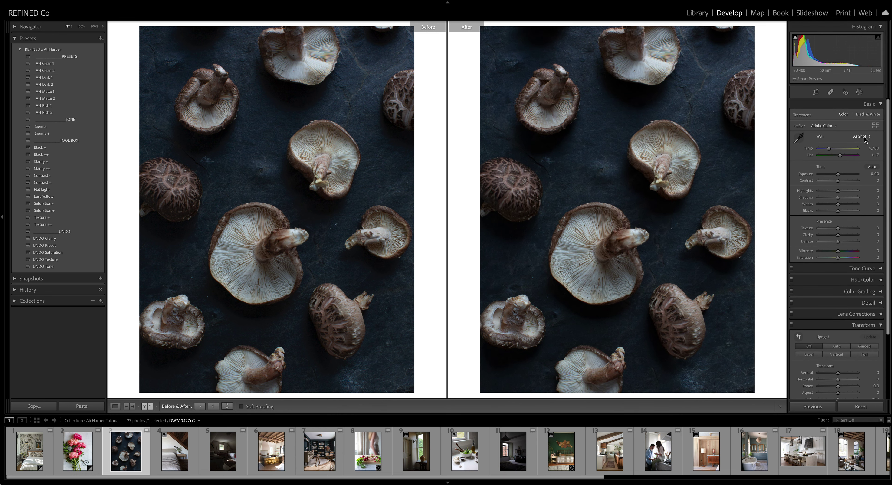
pyautogui.click(862, 137)
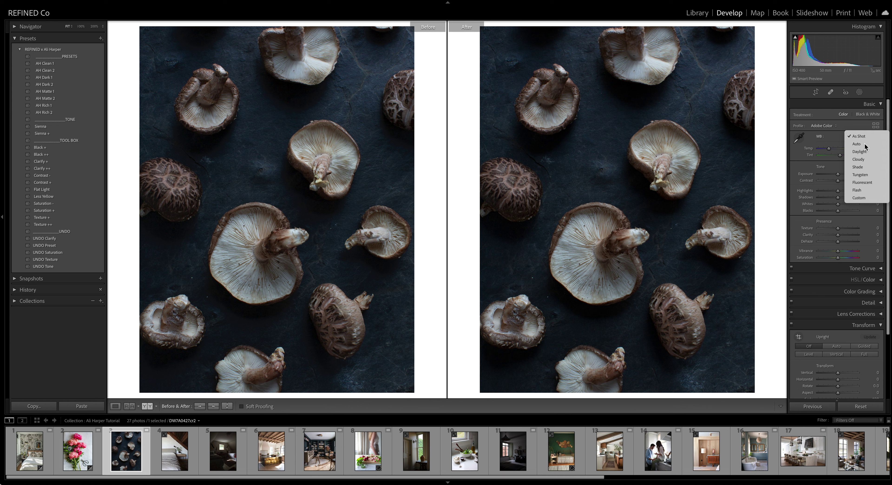
pyautogui.click(863, 144)
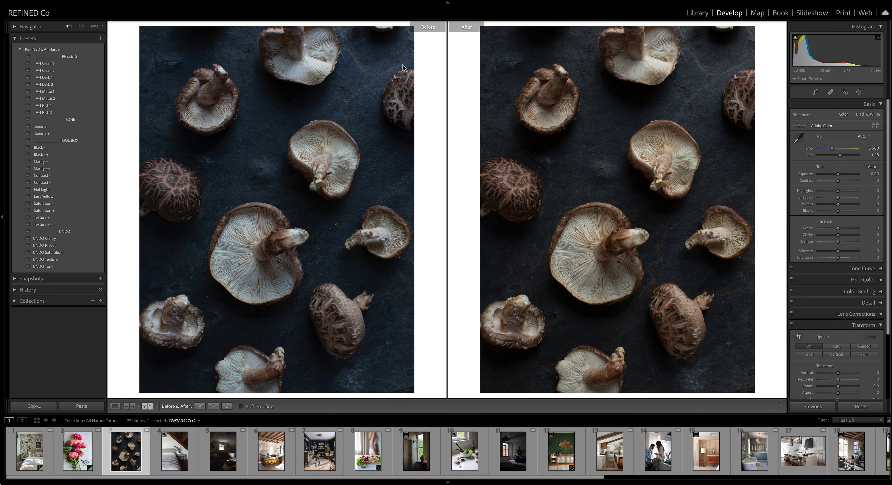
# Step: Apply the AH Dark 1 preset to the white-balanced mushroom photo, and replace it with AH Dark 2
pyautogui.click(45, 78)
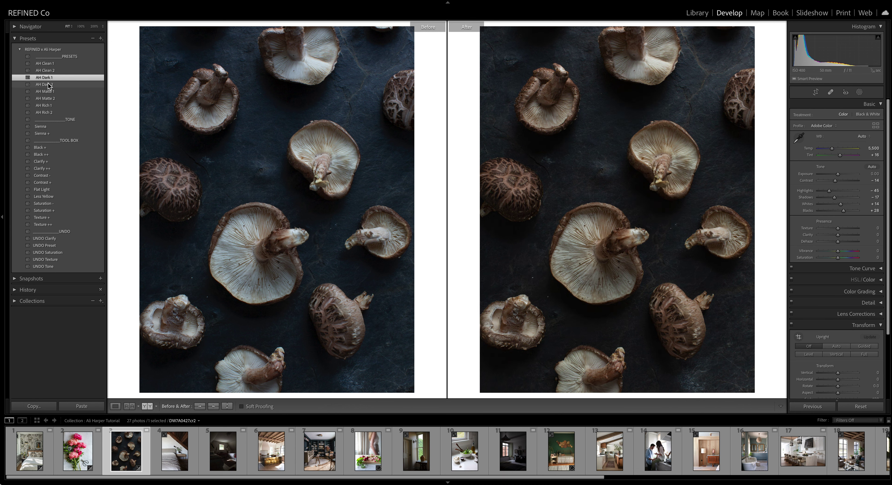
pyautogui.click(48, 85)
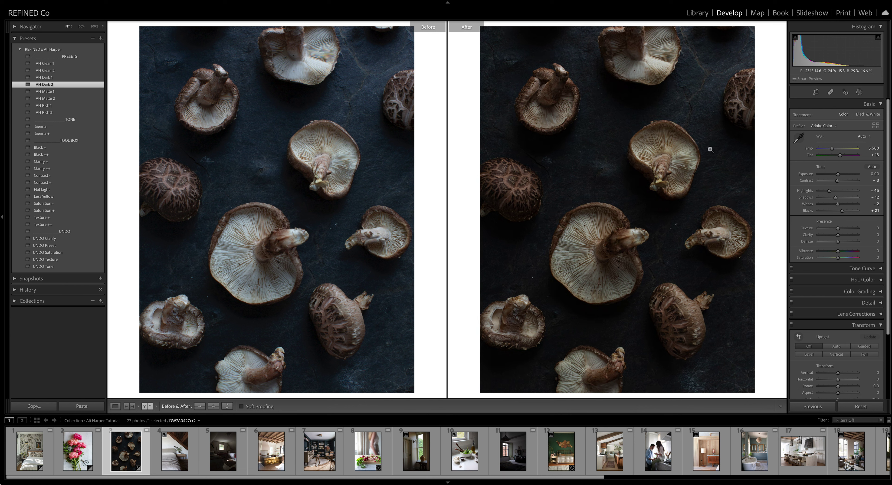
# Step: Set the mushroom photo's exposure to +0.65 and add the Clarify ++, Saturation + and Contrast + tool box presets
pyautogui.moveTo(838, 174); pyautogui.dragTo(839, 174)
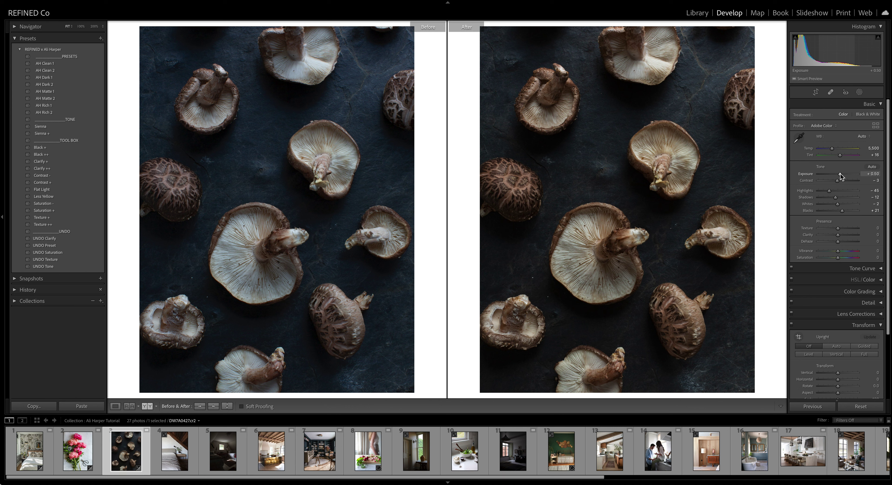
pyautogui.click(46, 169)
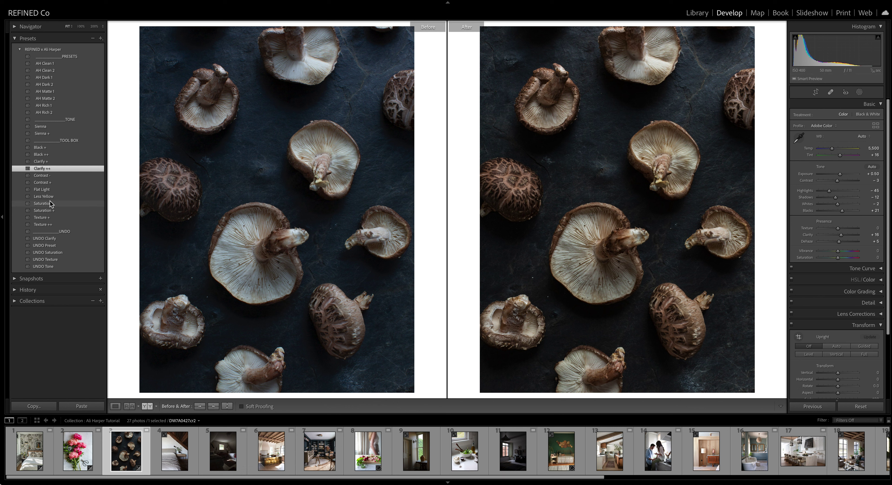
pyautogui.click(49, 212)
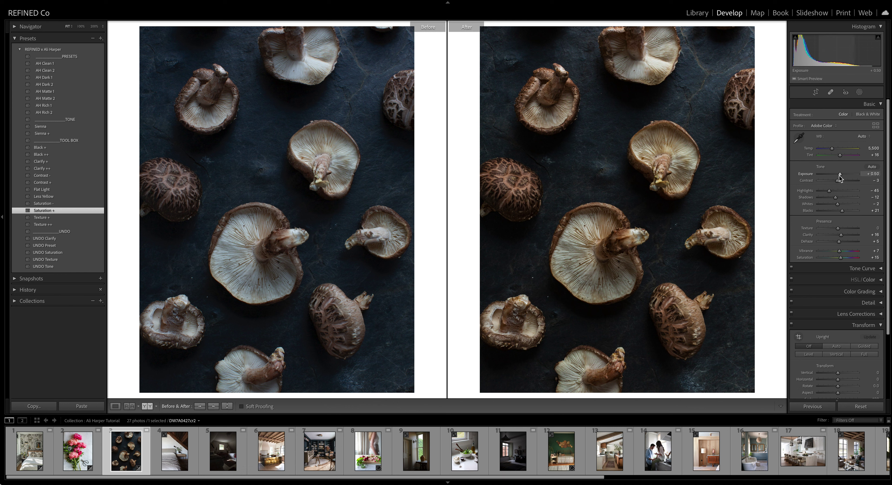
pyautogui.moveTo(839, 175); pyautogui.dragTo(840, 176)
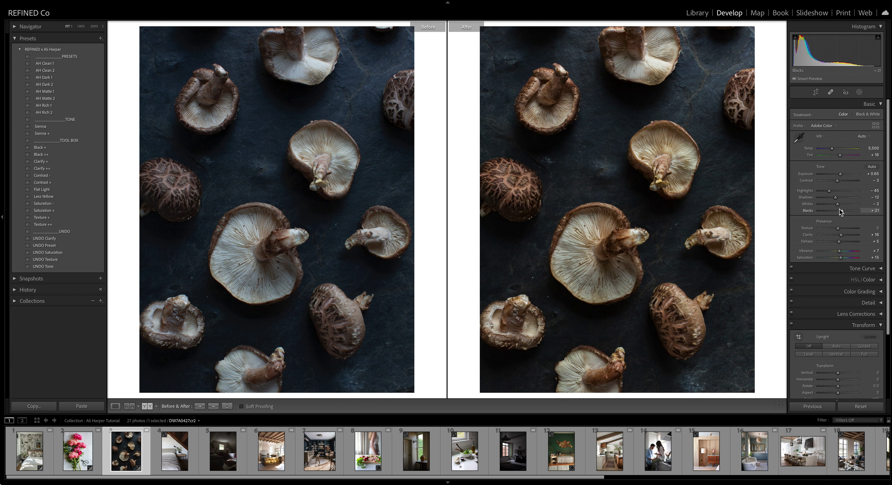
pyautogui.click(48, 182)
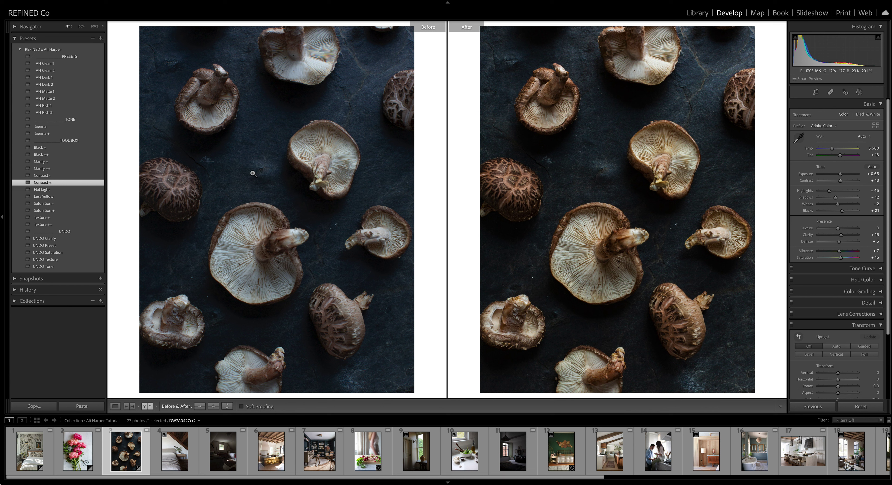
# Step: Open the bedroom photo with the sloped wooden ceiling and try the main presets from AH Clean 1 onward, ending on AH Rich 2
pyautogui.press('Right')
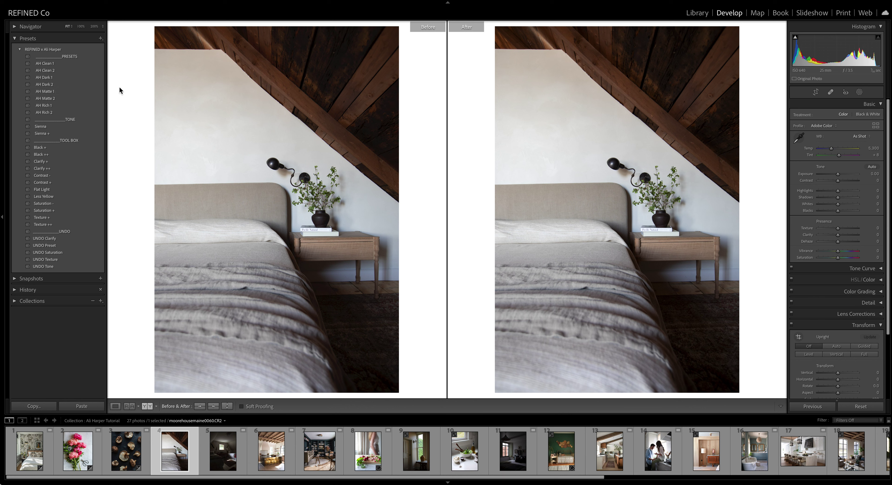
pyautogui.click(44, 63)
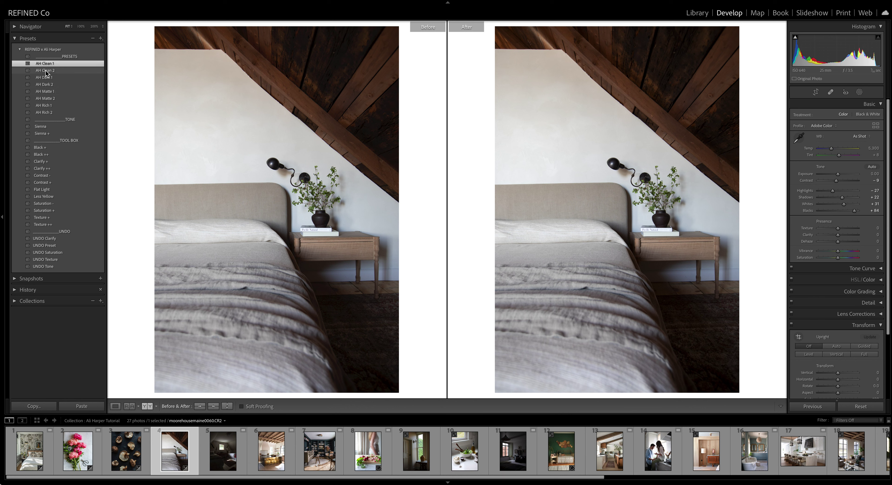
pyautogui.click(46, 71)
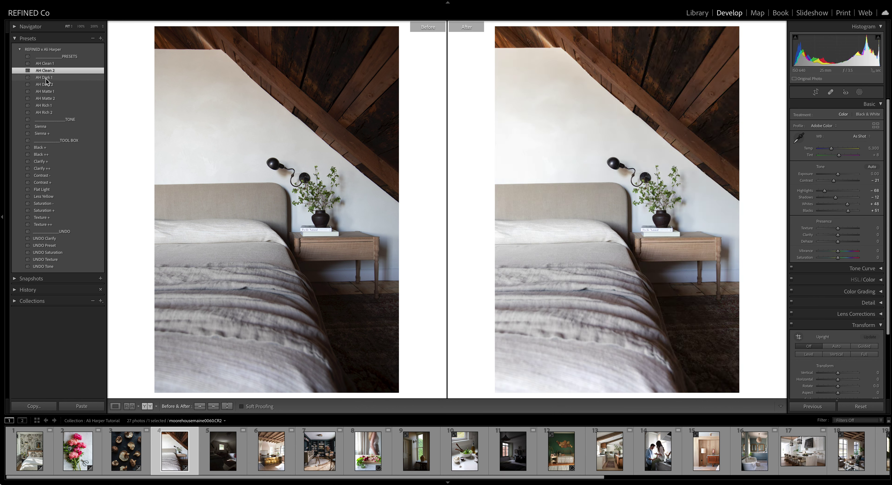
pyautogui.click(47, 78)
pyautogui.click(47, 85)
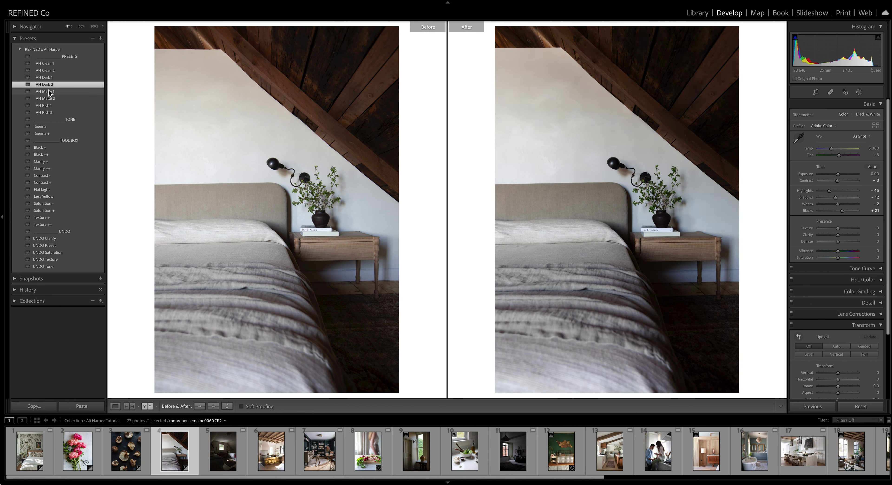
pyautogui.click(49, 92)
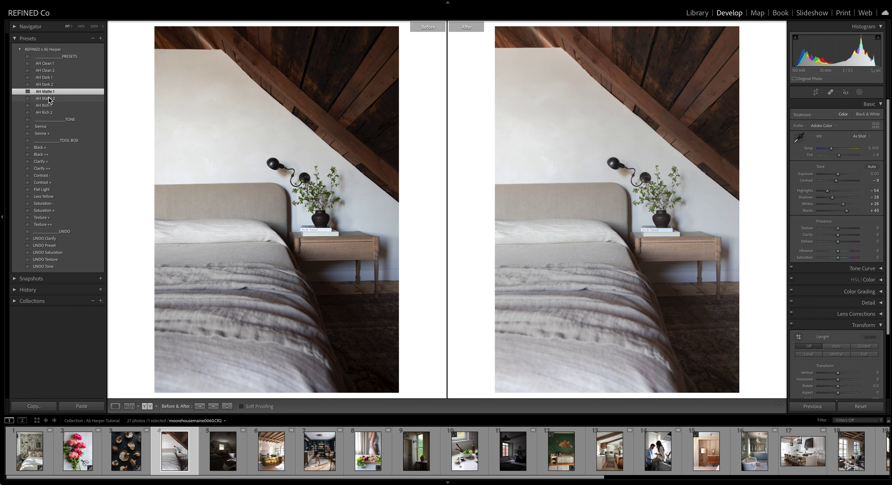
pyautogui.click(49, 99)
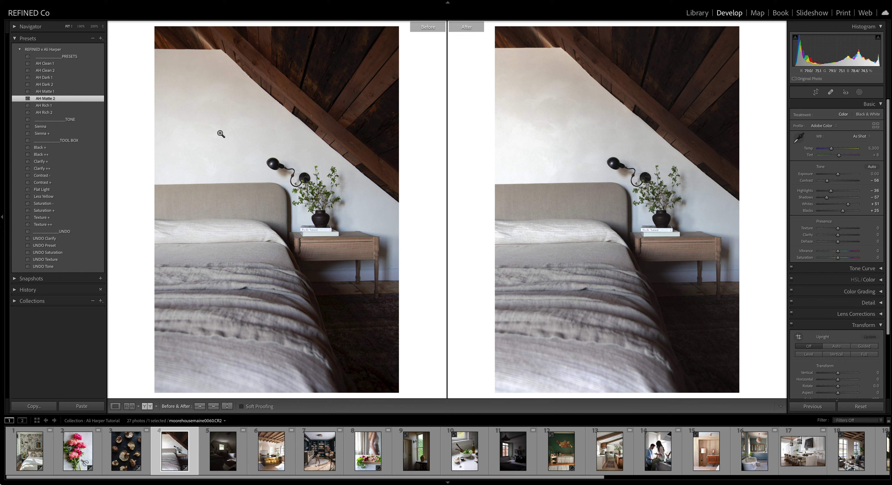
pyautogui.click(48, 105)
pyautogui.click(49, 112)
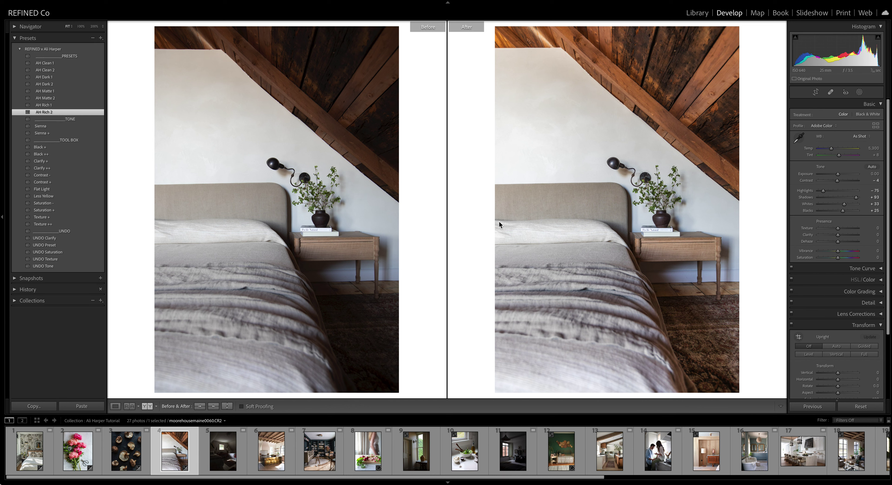
# Step: Lower the bedroom photo's exposure to -0.35 and add the Clarify + and Saturation + presets, undoing and reapplying Saturation + to compare
pyautogui.moveTo(840, 175); pyautogui.dragTo(836, 175)
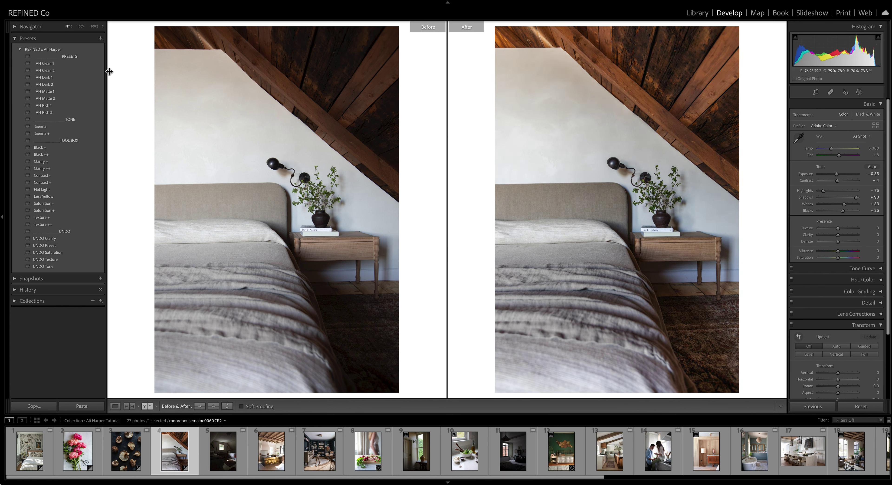
pyautogui.click(47, 162)
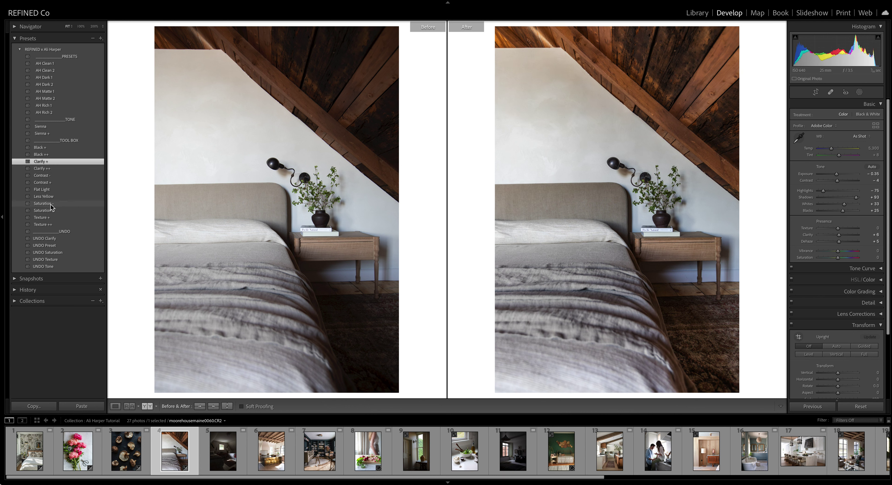
pyautogui.click(49, 212)
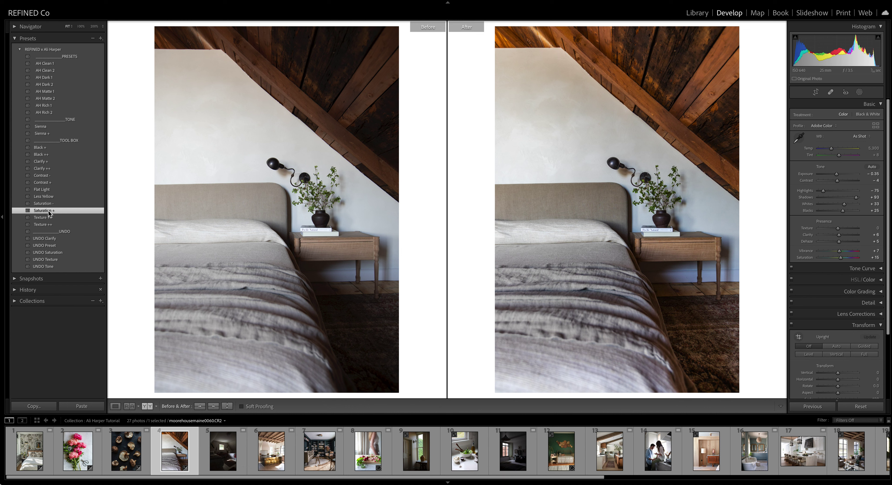
pyautogui.hotkey('ctrl', 'z')
pyautogui.click(49, 211)
# Step: Try a temperature of 5,402 and the Sienna tone preset on the bedroom photo, undoing each
pyautogui.moveTo(836, 174); pyautogui.dragTo(831, 149)
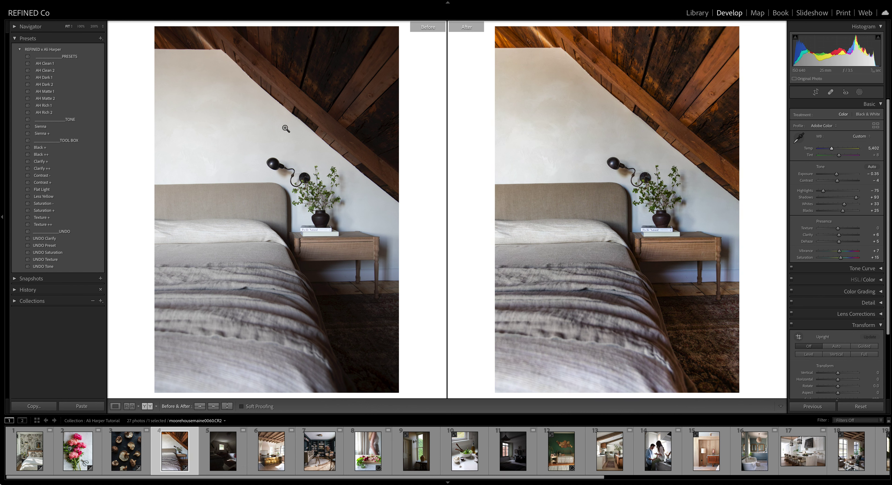
pyautogui.hotkey('ctrl', 'z')
pyautogui.click(41, 127)
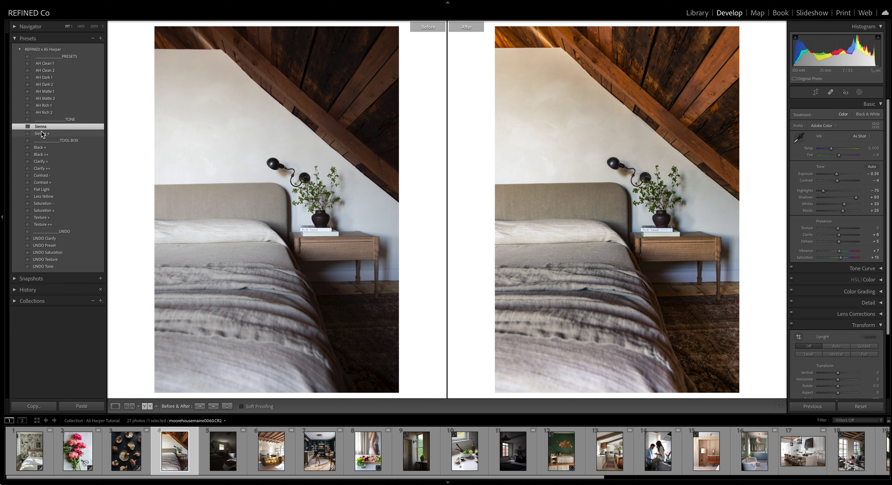
pyautogui.hotkey('ctrl', 'z')
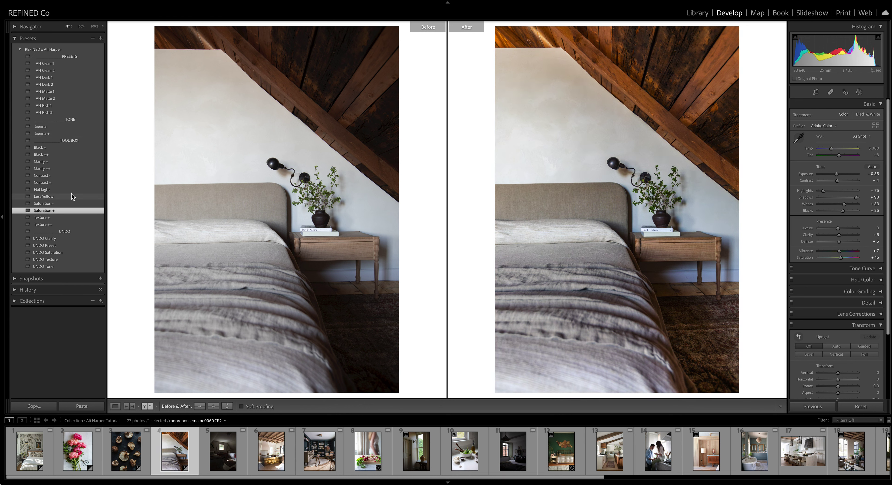
# Step: Apply the Sienna tone preset to the bedroom photo and replace it with Sienna +
pyautogui.click(40, 128)
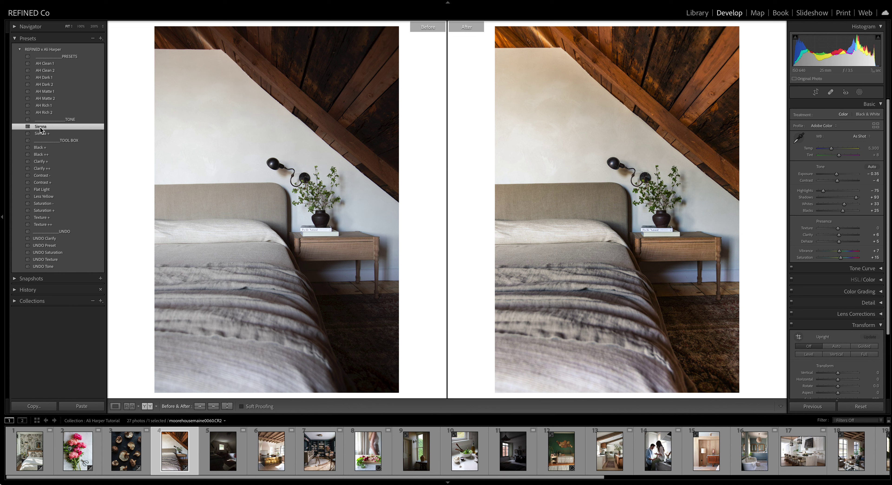
pyautogui.click(43, 134)
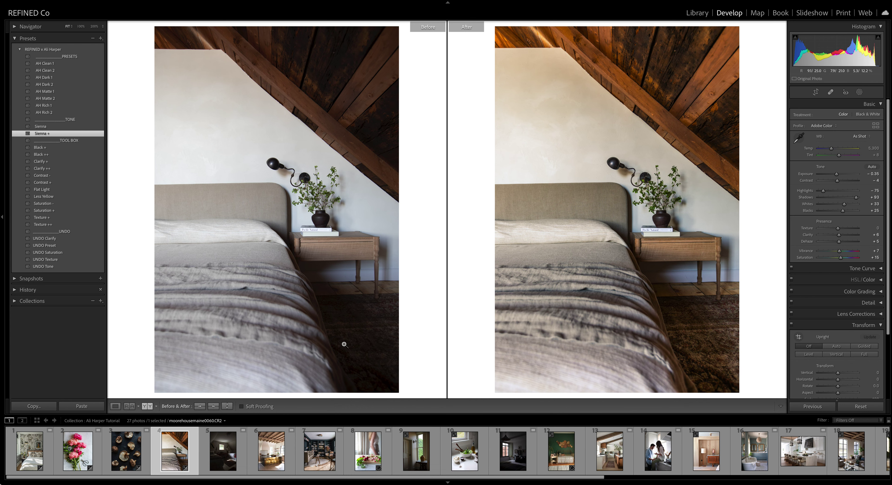
# Step: Open the dark attic bedroom photo with two beds and try the main presets from AH Clean 1 to AH Rich 2
pyautogui.click(223, 456)
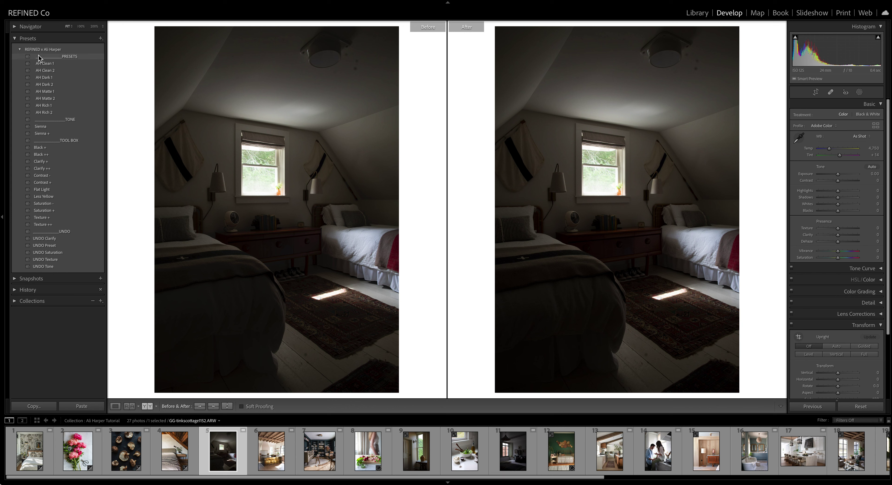
pyautogui.click(45, 64)
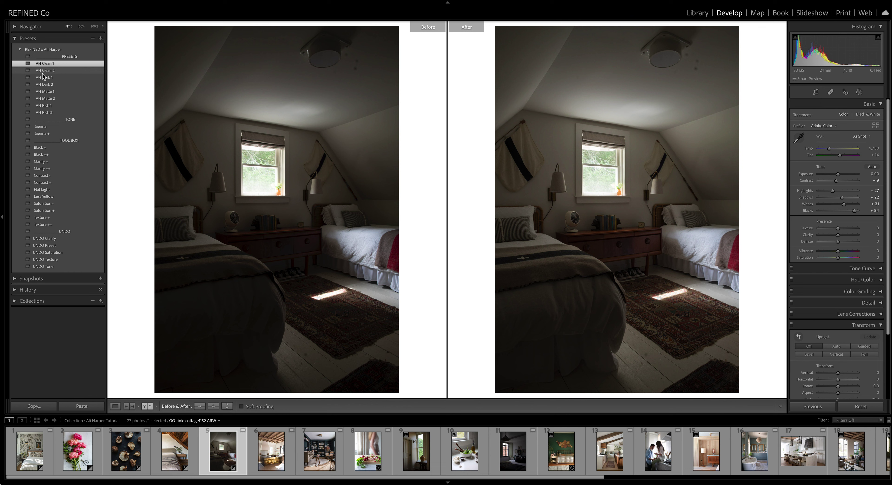
pyautogui.click(43, 72)
pyautogui.click(46, 77)
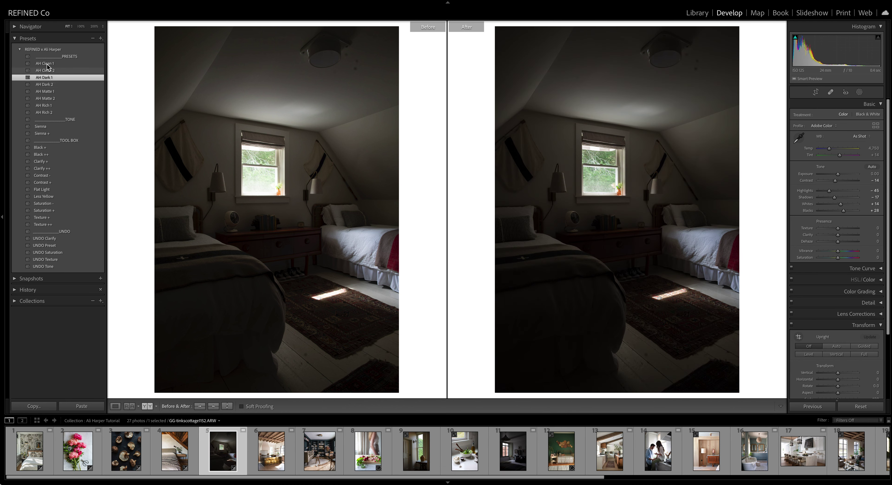
pyautogui.click(43, 64)
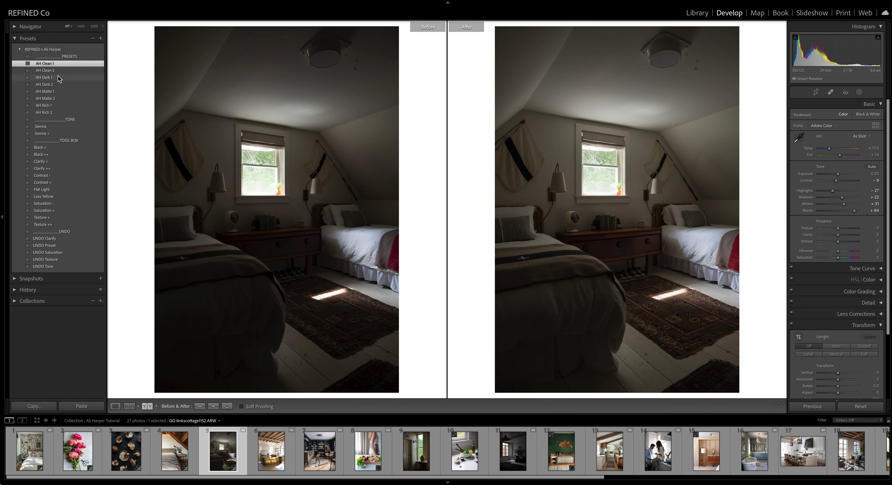
pyautogui.click(52, 86)
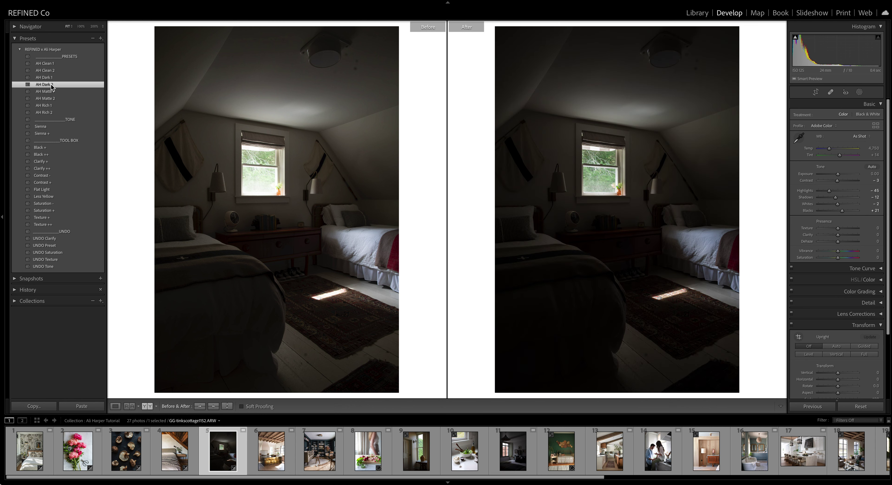
pyautogui.click(51, 91)
pyautogui.click(51, 99)
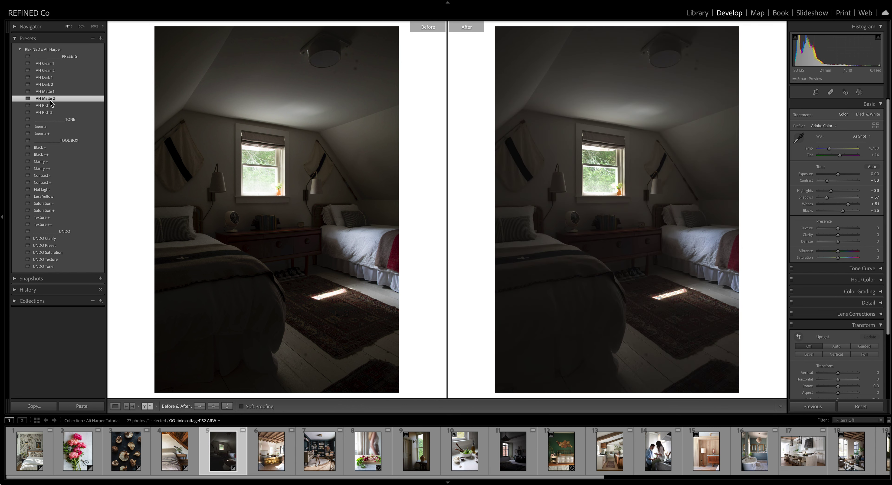
pyautogui.click(48, 104)
pyautogui.click(49, 112)
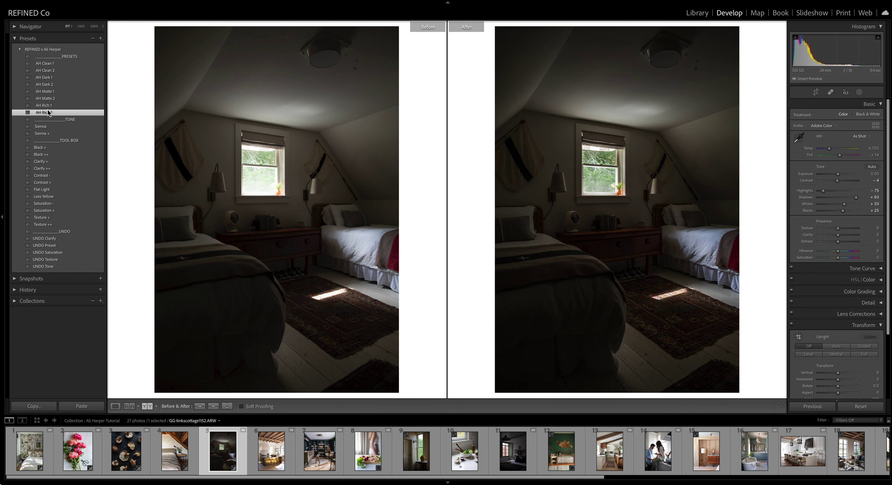
# Step: Apply the AH Rich 1 preset to the attic bedroom photo and raise its exposure to +1.50
pyautogui.click(48, 106)
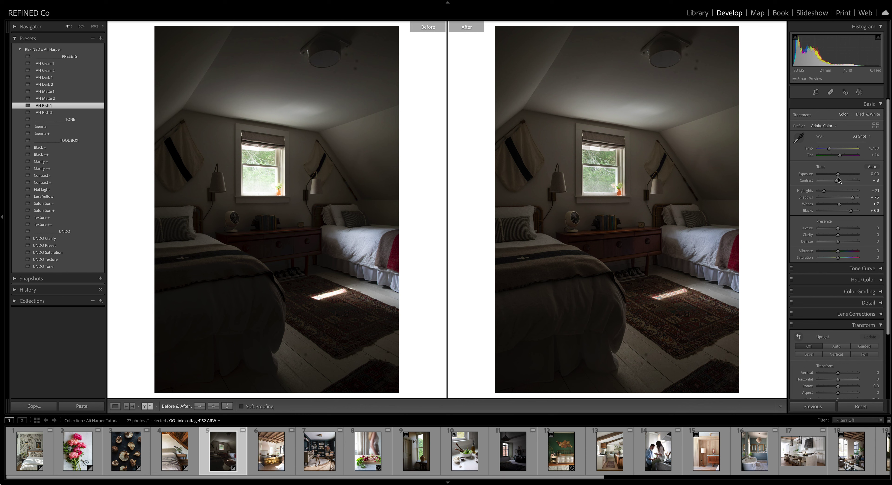
pyautogui.moveTo(838, 174); pyautogui.dragTo(840, 174)
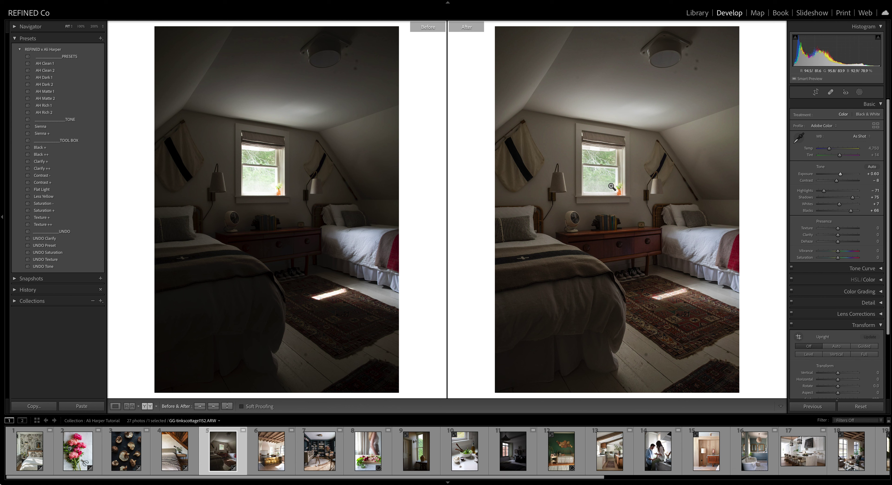
pyautogui.moveTo(840, 174); pyautogui.dragTo(844, 180)
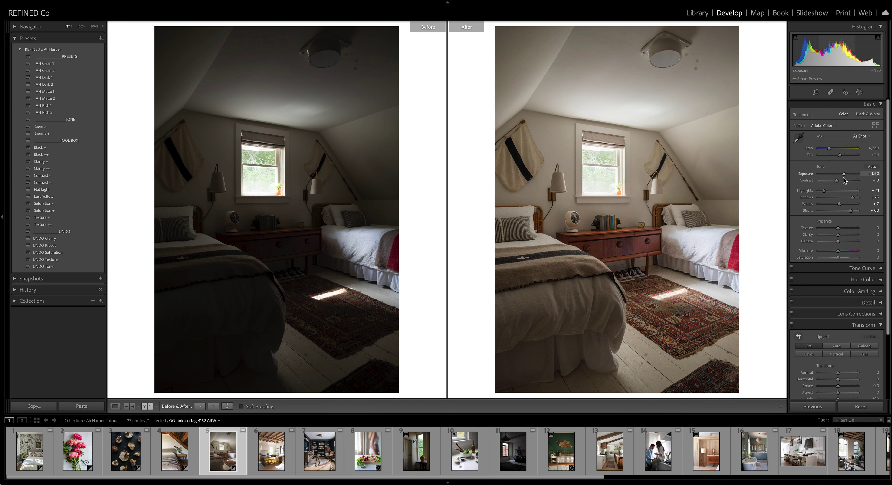
# Step: Try Auto white balance on the attic bedroom photo, undo it, and set the temperature to 4,489 instead
pyautogui.click(861, 138)
pyautogui.click(861, 143)
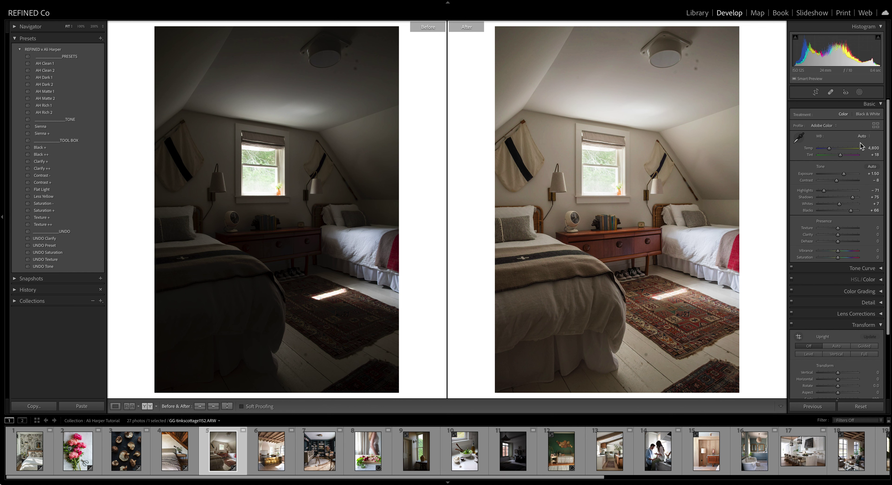
pyautogui.hotkey('ctrl', 'z')
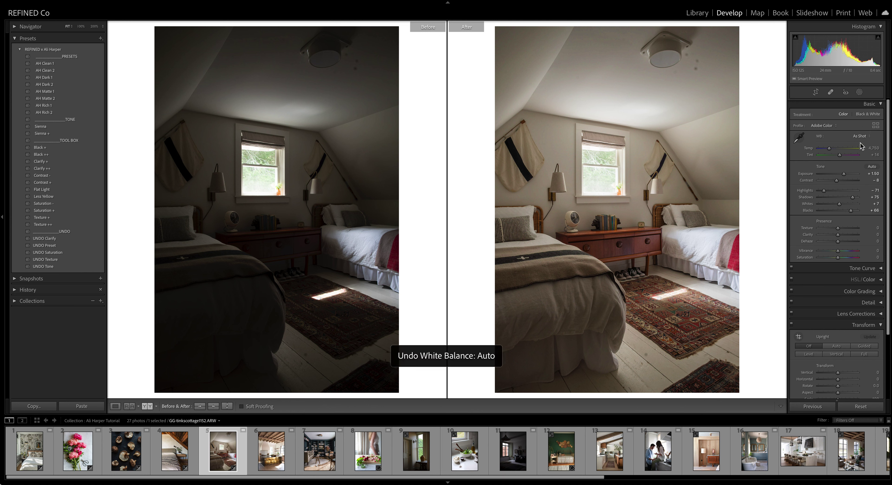
pyautogui.moveTo(829, 149); pyautogui.dragTo(828, 151)
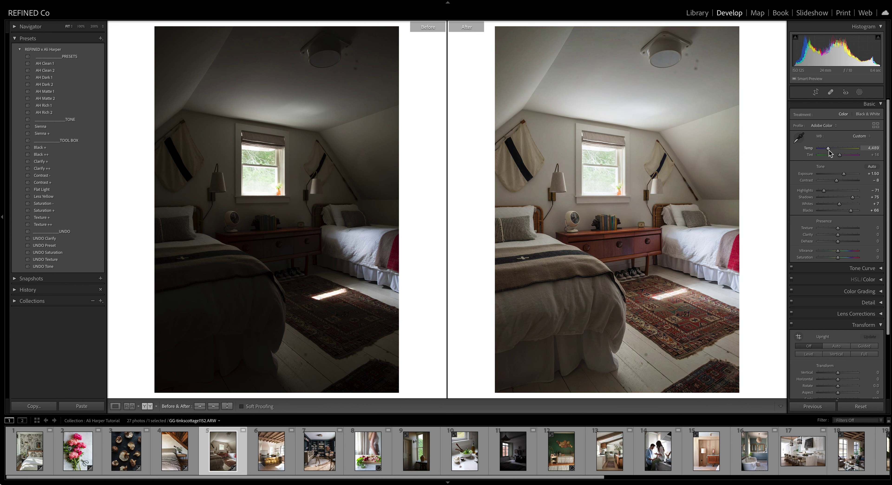
# Step: Try the Less Yellow tool box preset on the attic bedroom photo and undo it
pyautogui.click(51, 196)
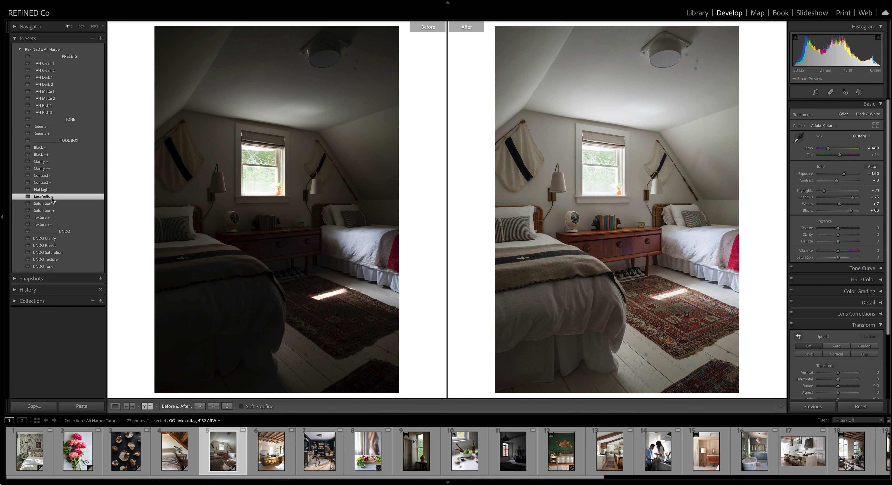
pyautogui.hotkey('ctrl', 'z')
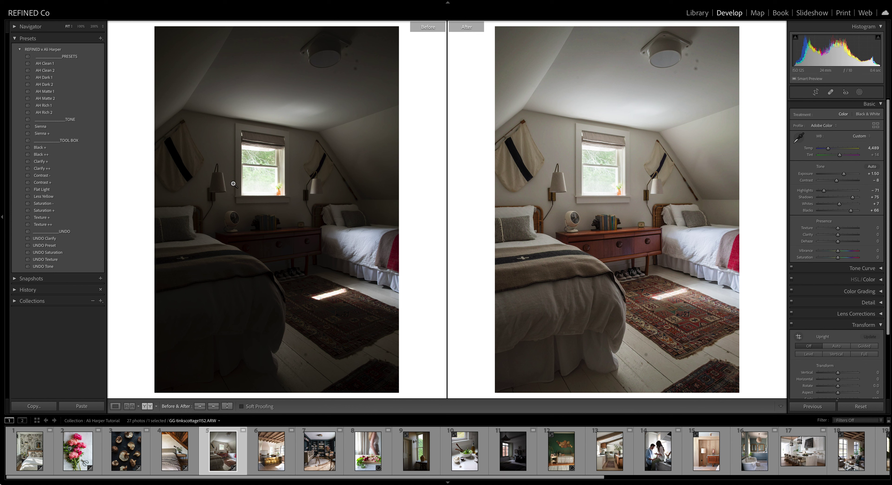
# Step: Apply the Less Yellow and Contrast + tool box presets to the attic bedroom photo, setting highlights to −95 and exposure to +1.85
pyautogui.click(59, 197)
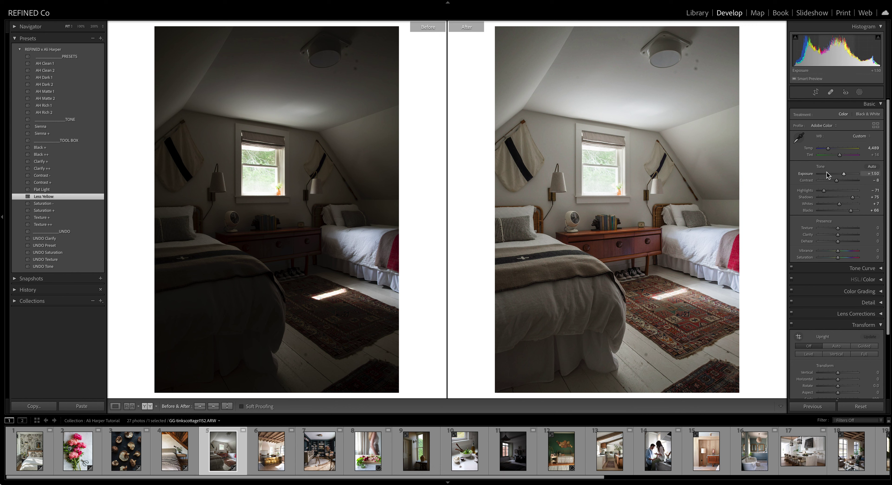
pyautogui.moveTo(823, 191); pyautogui.dragTo(845, 175)
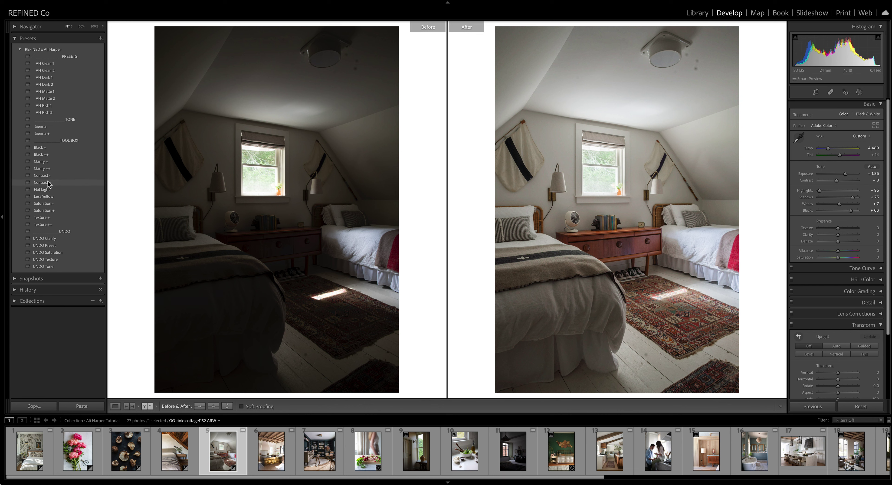
pyautogui.click(43, 183)
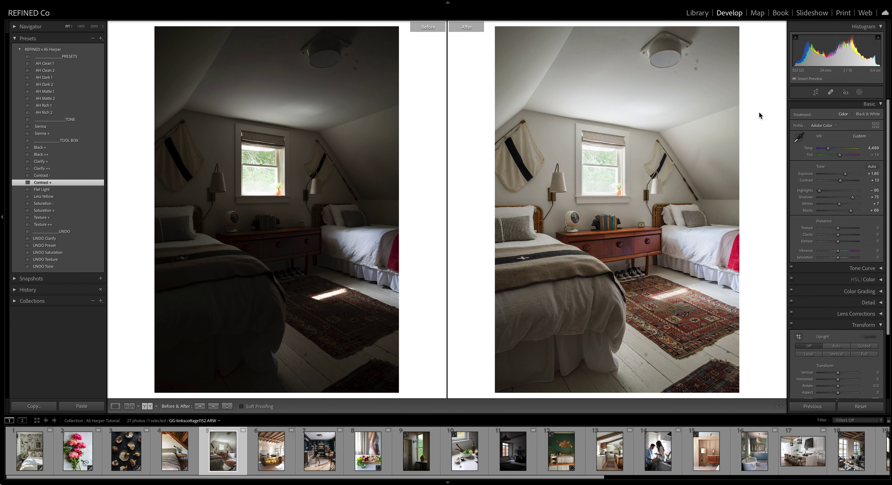
# Step: Open the kitchen photo with gold stools, try AH Clean 1, apply AH Clean 2 and lower the exposure to −0.90
pyautogui.click(292, 444)
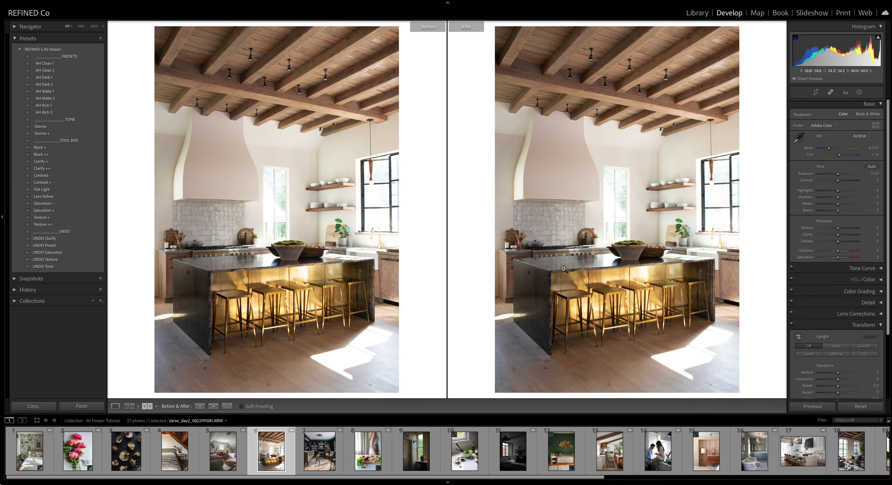
pyautogui.click(48, 64)
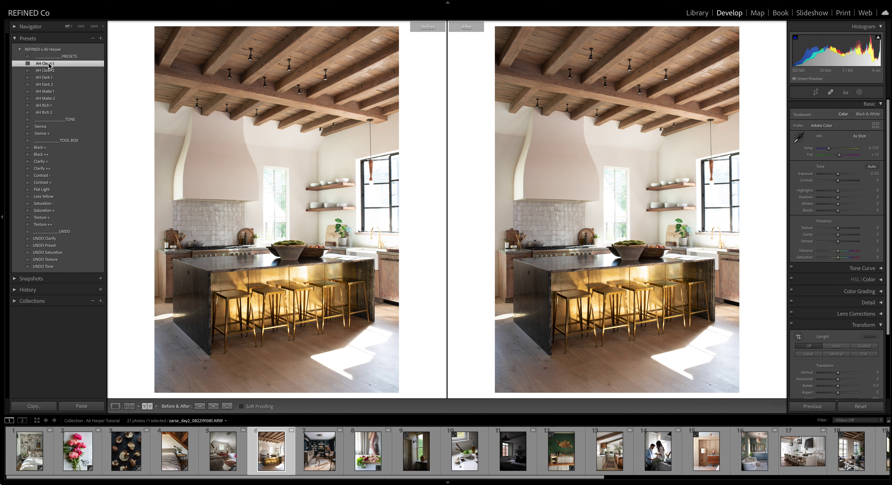
pyautogui.click(48, 71)
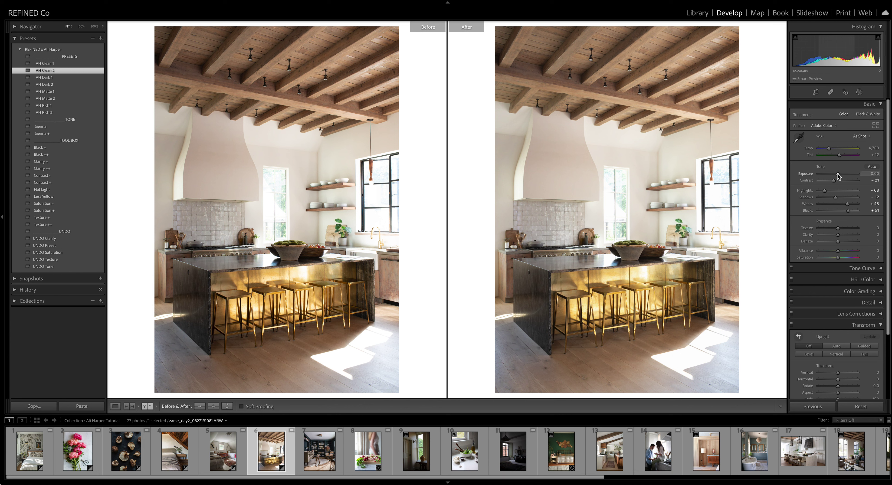
pyautogui.moveTo(838, 174); pyautogui.dragTo(835, 178)
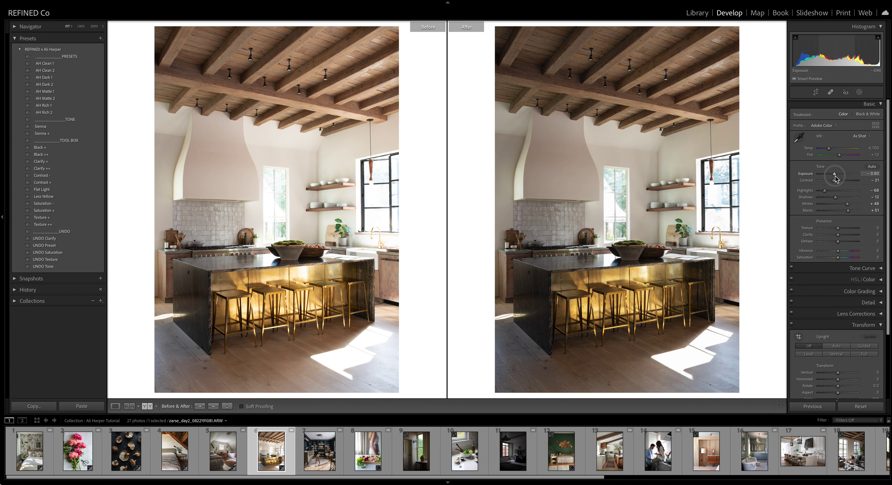
# Step: Set the kitchen photo's white balance to Auto and warm its temperature to 4,578
pyautogui.click(861, 137)
pyautogui.click(862, 148)
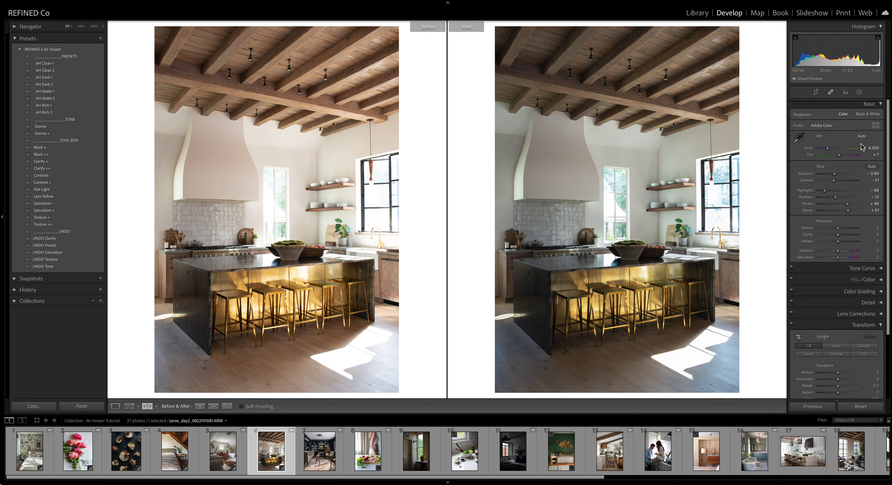
pyautogui.moveTo(828, 150); pyautogui.dragTo(829, 150)
# Step: Try the AH Dark 1 and AH Dark 2 presets on the kitchen photo and return to AH Clean 2
pyautogui.click(44, 78)
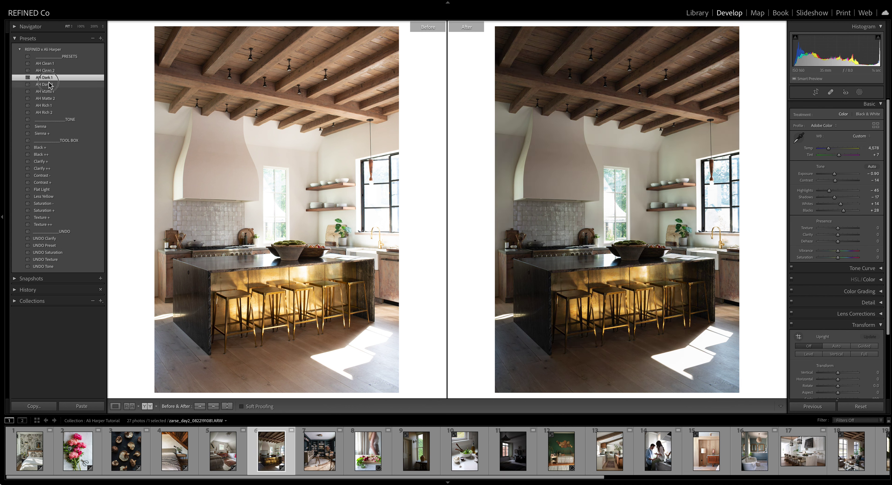
pyautogui.click(44, 84)
pyautogui.click(49, 71)
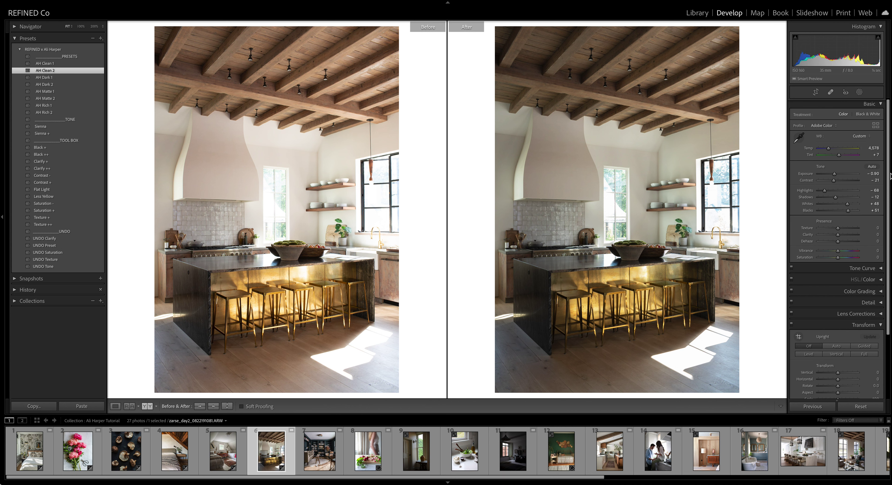
# Step: Raise the kitchen photo's exposure to −0.50, apply the Flat Light tool box preset and fine-tune the exposure to −0.45
pyautogui.moveTo(834, 174); pyautogui.dragTo(835, 175)
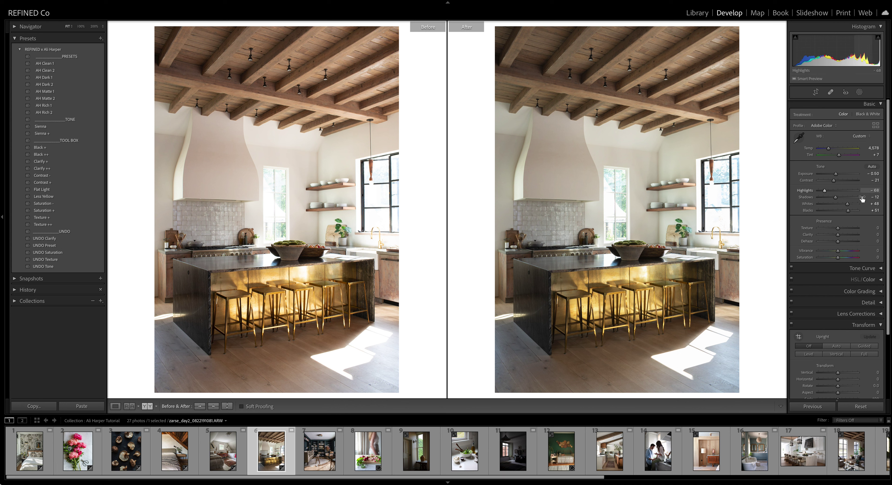
pyautogui.click(46, 191)
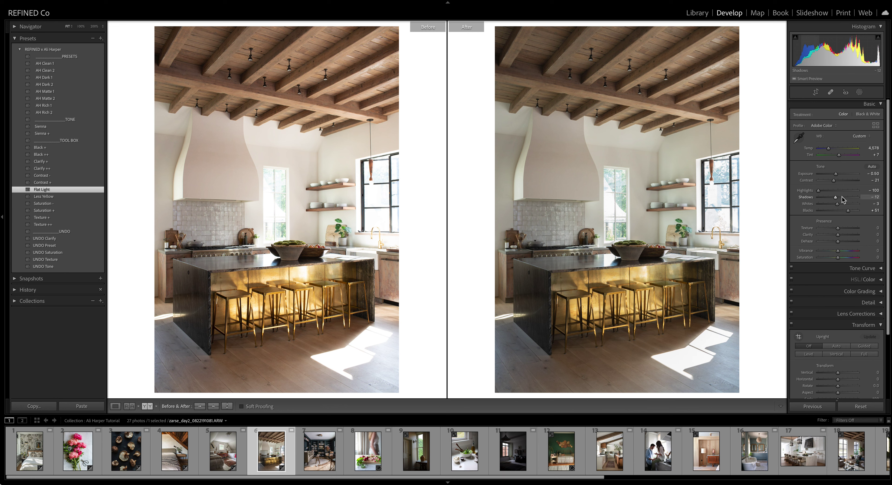
pyautogui.moveTo(819, 191); pyautogui.dragTo(837, 176)
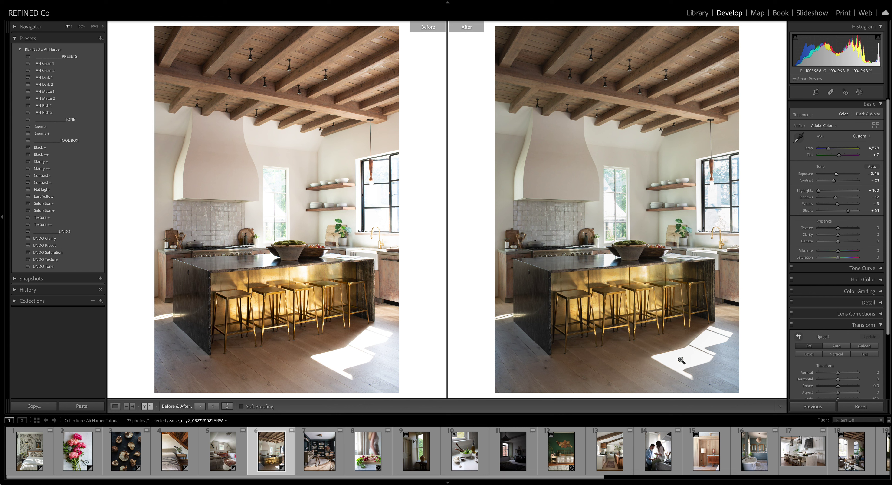
# Step: Apply the Clarify ++ and Saturation + tool box presets to the kitchen photo and set its temperature to 4,706
pyautogui.click(39, 161)
pyautogui.click(41, 168)
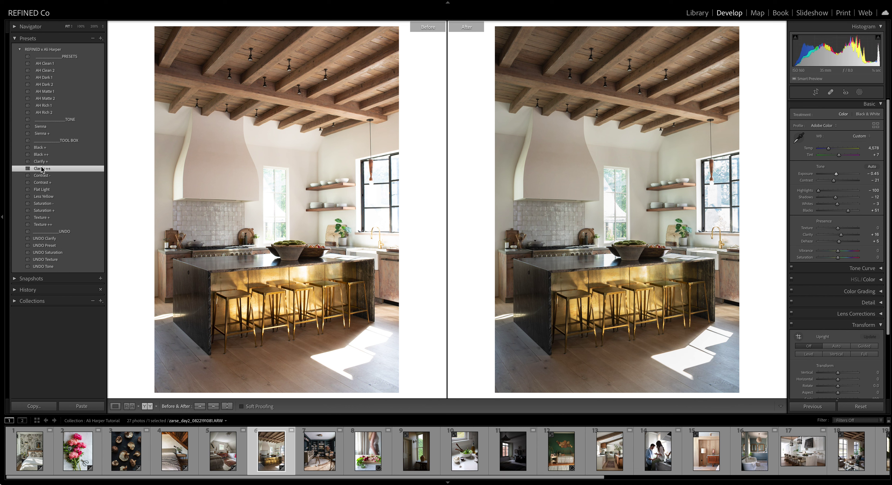
pyautogui.click(47, 212)
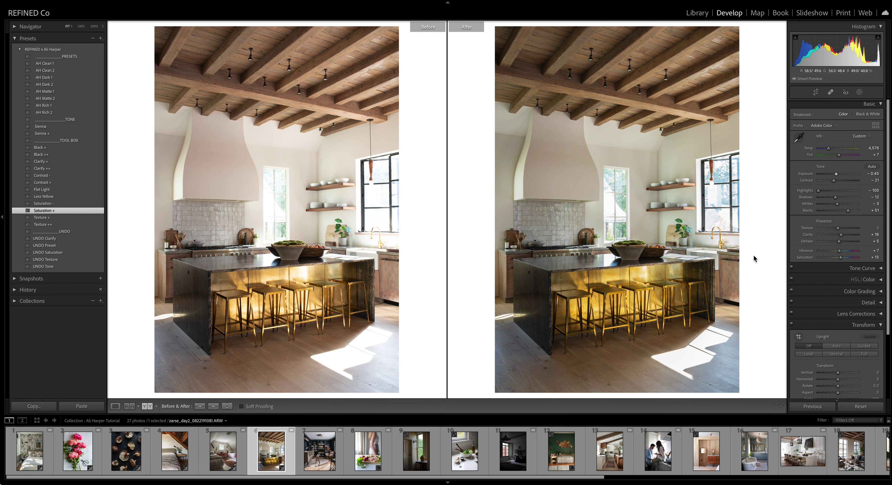
pyautogui.moveTo(827, 148); pyautogui.dragTo(829, 152)
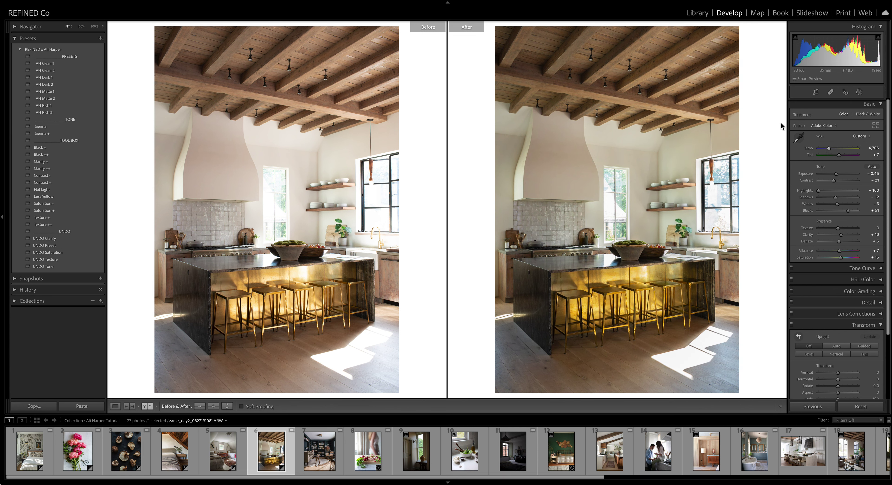
# Step: Open the photo of the room with dark bookshelves and compare the AH Dark 2 and AH Matte 1 presets
pyautogui.click(331, 452)
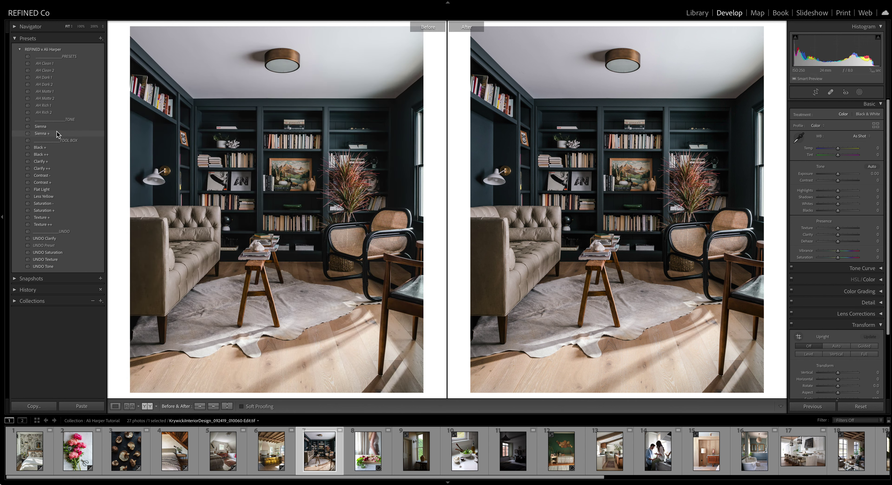
pyautogui.click(51, 85)
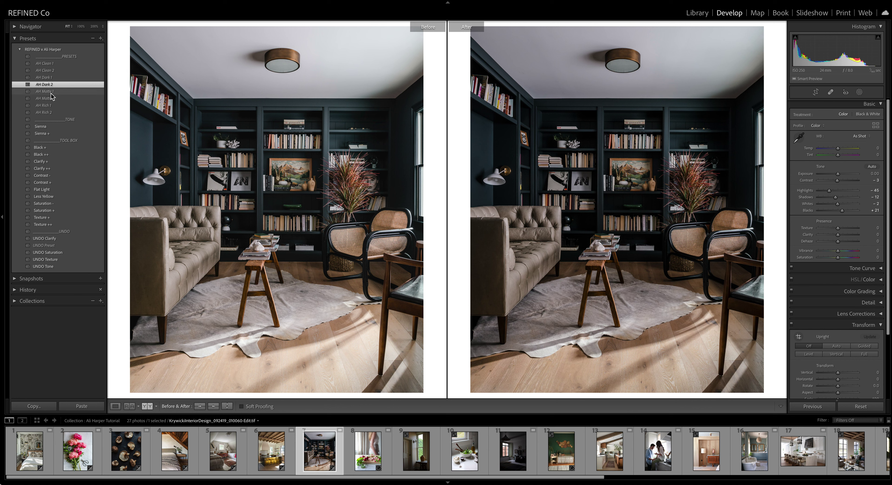
pyautogui.click(52, 93)
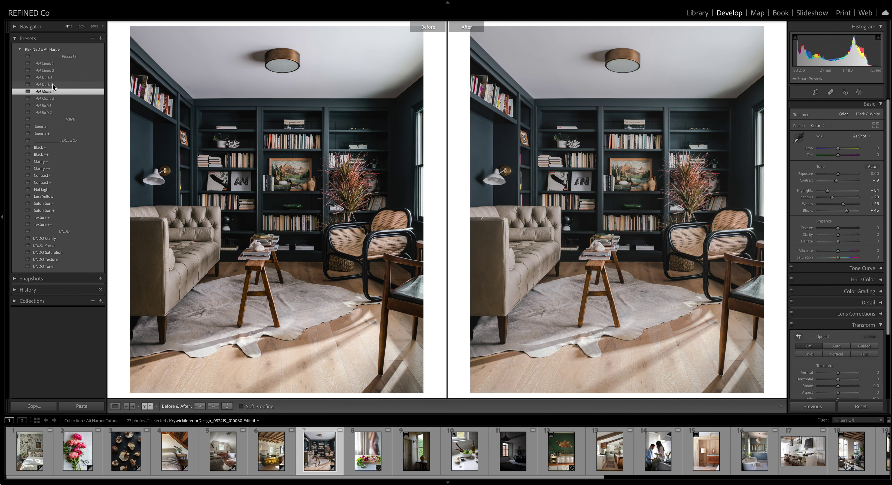
pyautogui.click(53, 85)
# Step: Apply the AH Dark 1 preset to the bookshelf room photo and set exposure to −0.25 and temperature to +3
pyautogui.click(53, 77)
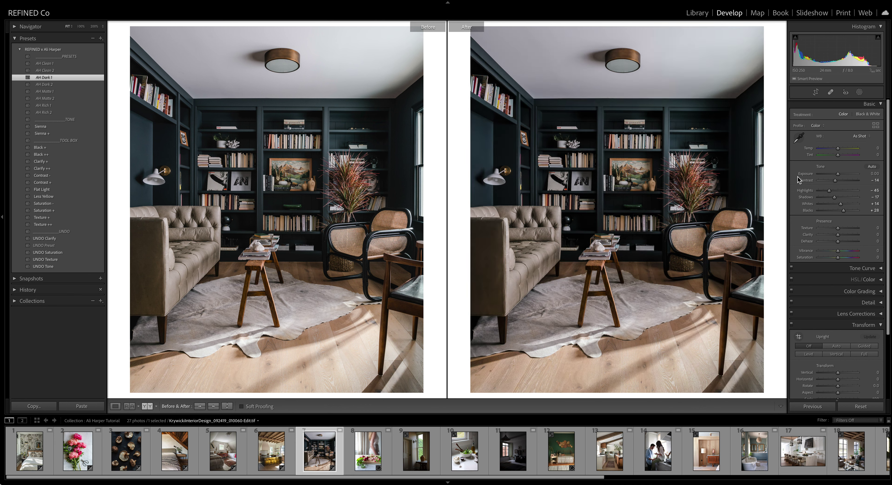
pyautogui.moveTo(837, 173); pyautogui.dragTo(839, 152)
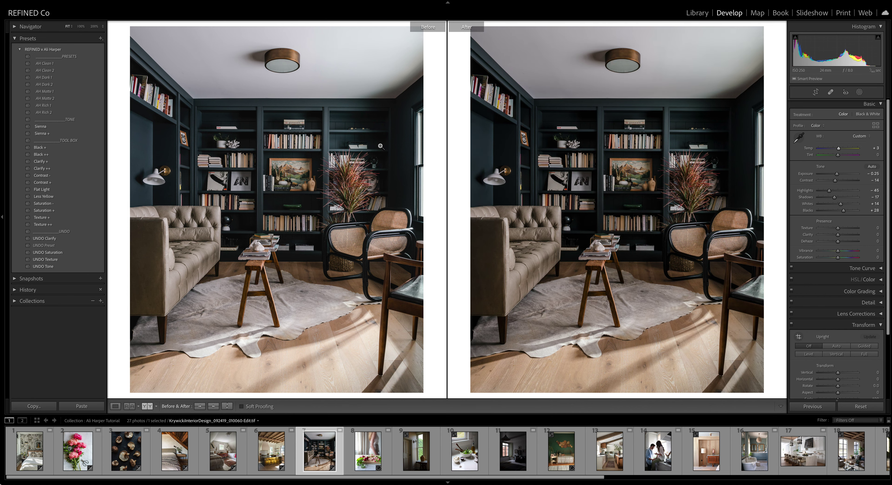
# Step: Open the radish cutting board photo and lower its exposure to −0.95
pyautogui.click(366, 445)
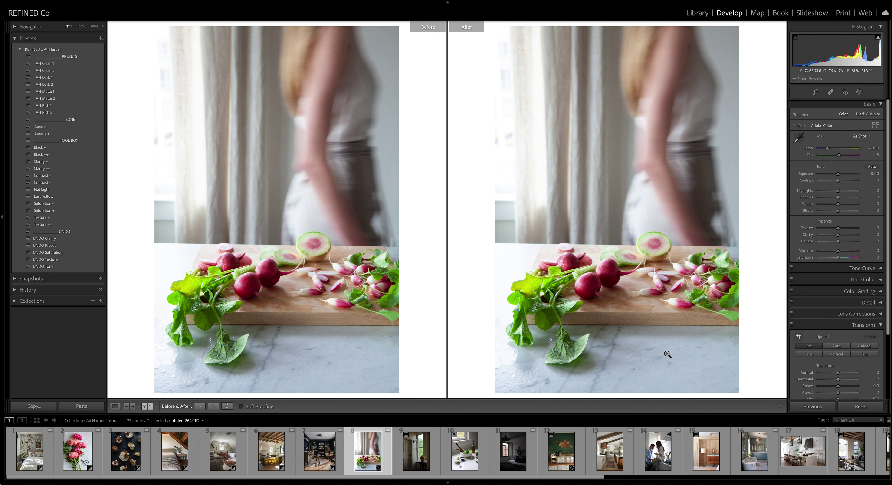
pyautogui.moveTo(837, 174); pyautogui.dragTo(836, 179)
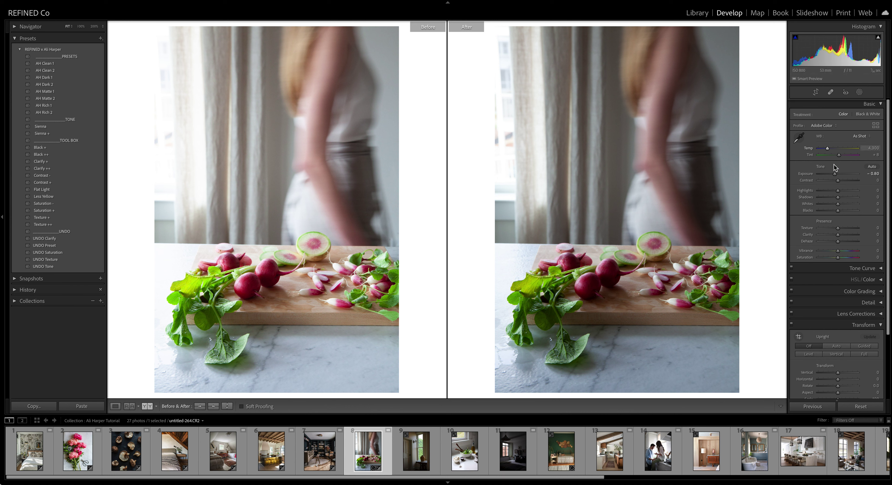
pyautogui.moveTo(835, 174); pyautogui.dragTo(835, 178)
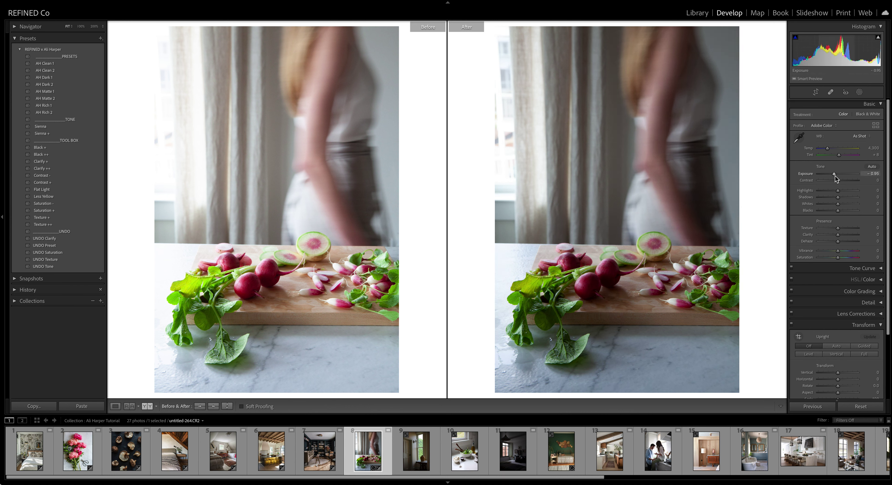
# Step: Try the Clean, Dark, Matte and Rich main presets on the radish photo and settle on AH Rich 2
pyautogui.click(49, 71)
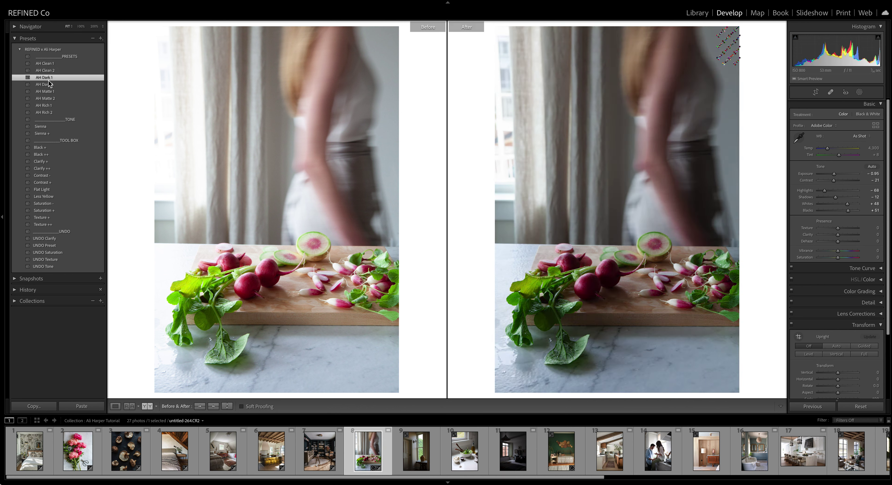
pyautogui.click(47, 85)
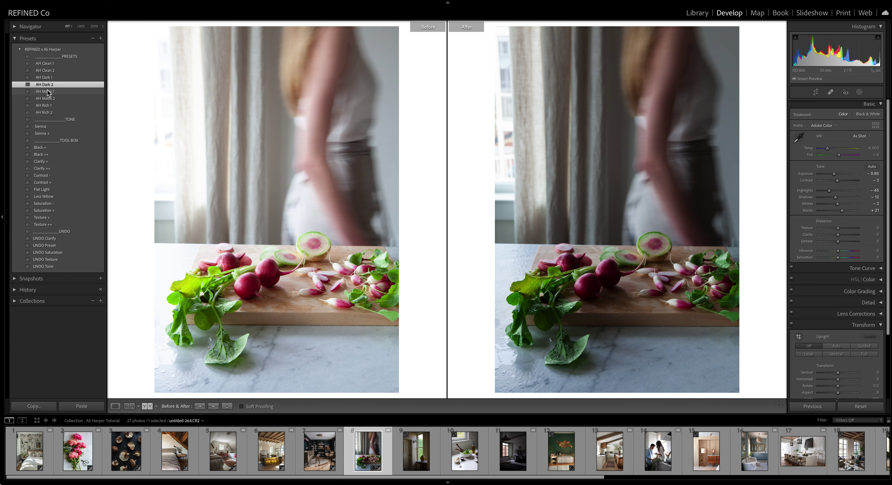
pyautogui.click(48, 91)
pyautogui.click(50, 105)
pyautogui.click(49, 113)
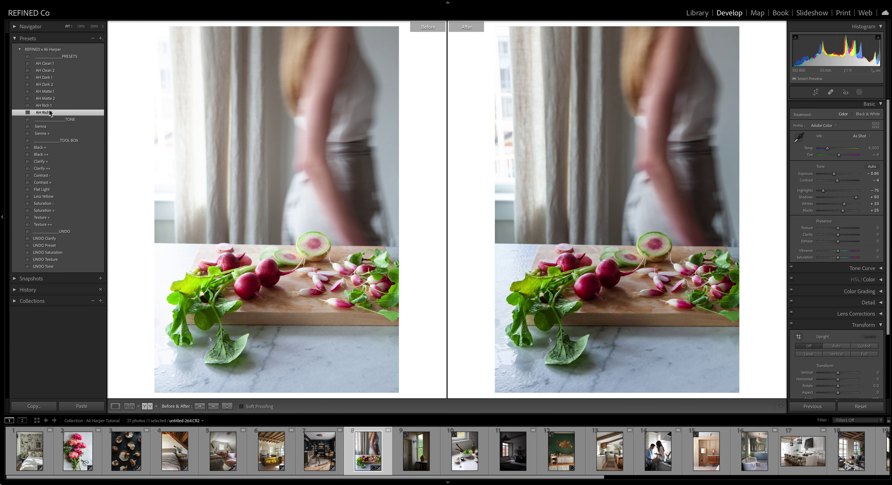
# Step: Set the radish photo's white balance to Auto, then temperature 4,687, exposure −0.65, highlights −80, shadows +100 and blacks +21
pyautogui.click(861, 136)
pyautogui.click(862, 142)
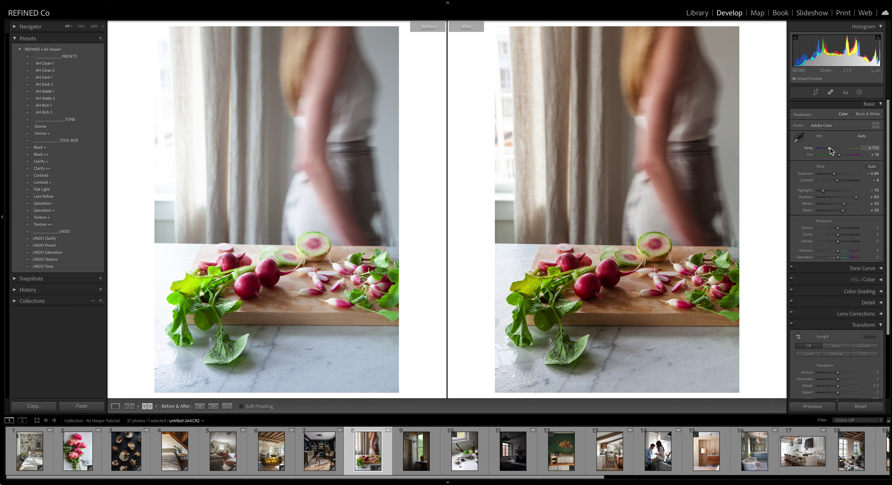
pyautogui.moveTo(829, 148); pyautogui.dragTo(835, 173)
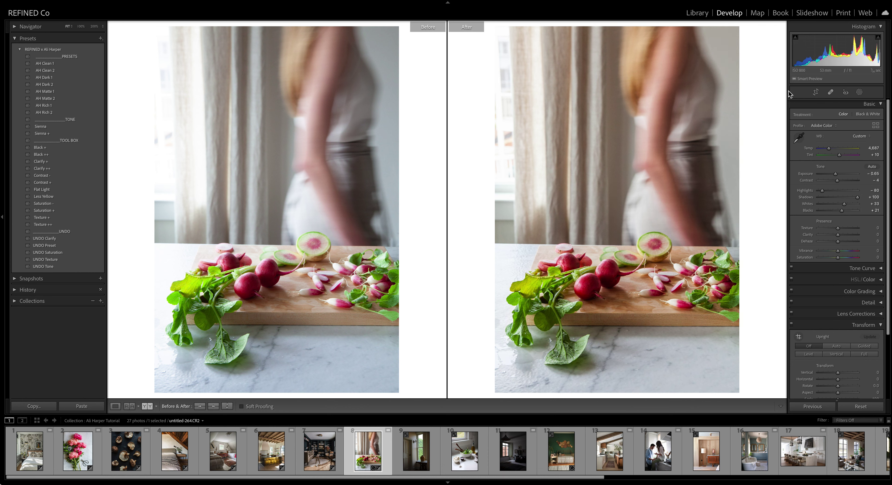
# Step: Straighten the radish photo with a crop rotation angle of −0.99
pyautogui.click(816, 92)
pyautogui.moveTo(747, 132); pyautogui.dragTo(748, 131)
pyautogui.press('Return')
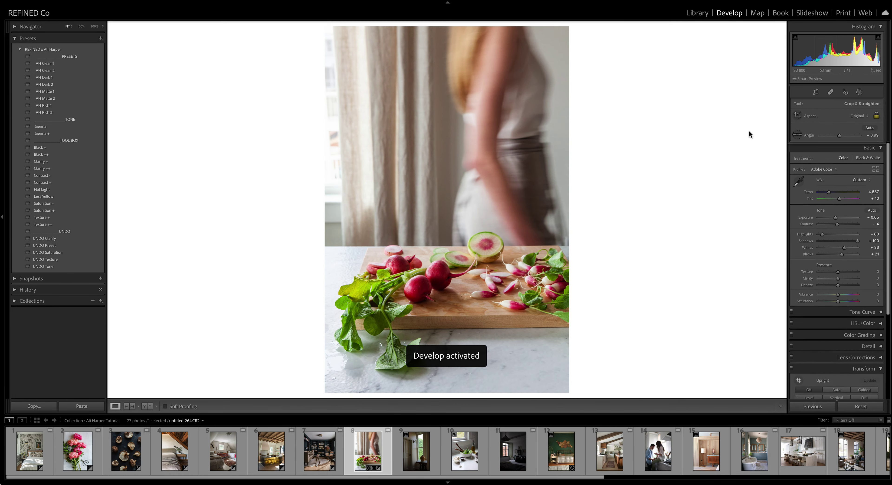
# Step: Level the radish photo with Guided Upright, using horizontal guides along the cutting board's front edge and the table's back edge
pyautogui.click(864, 325)
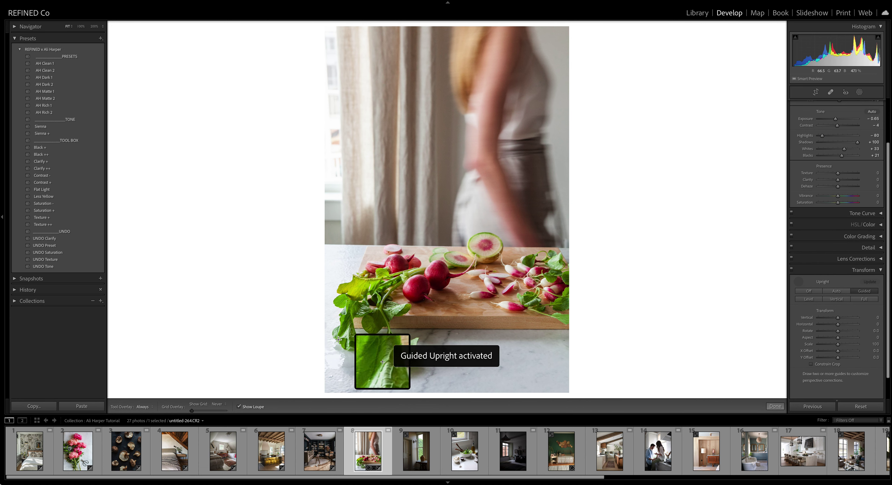
pyautogui.moveTo(353, 328); pyautogui.dragTo(588, 329)
pyautogui.moveTo(326, 244); pyautogui.dragTo(591, 244)
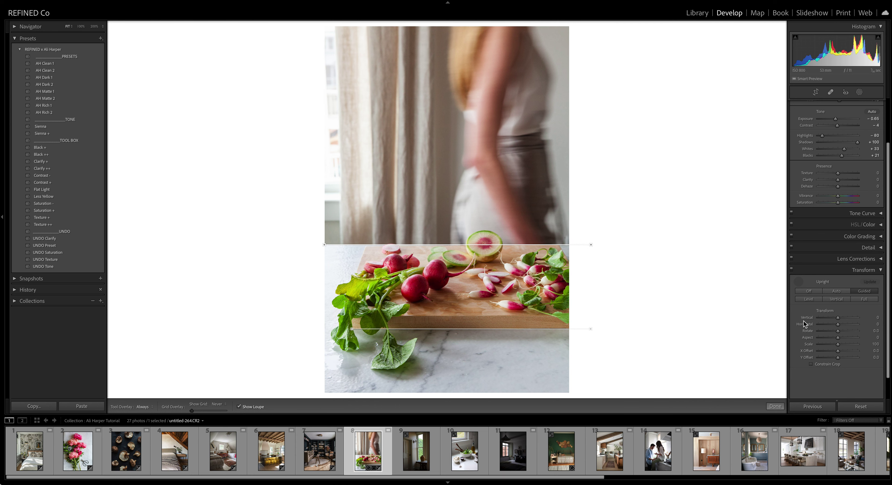
pyautogui.click(799, 282)
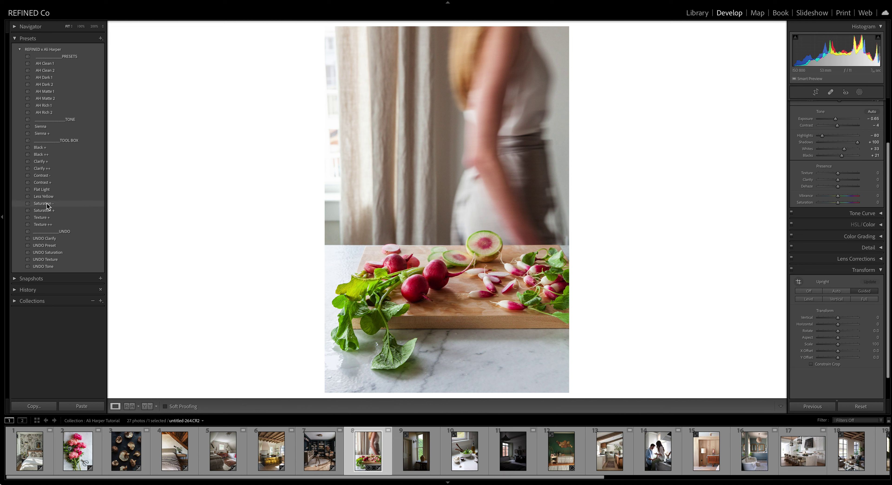
# Step: Try the Saturation + tool box preset on the radish photo and undo it
pyautogui.click(47, 212)
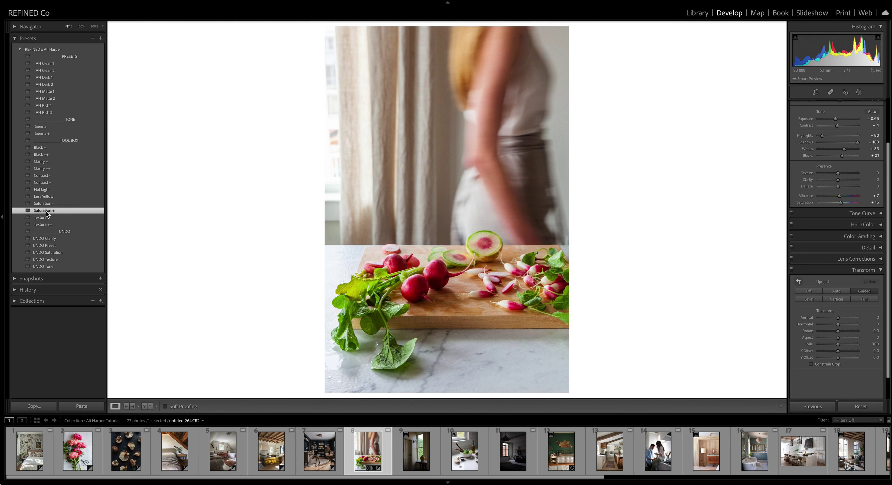
pyautogui.hotkey('ctrl', 'z')
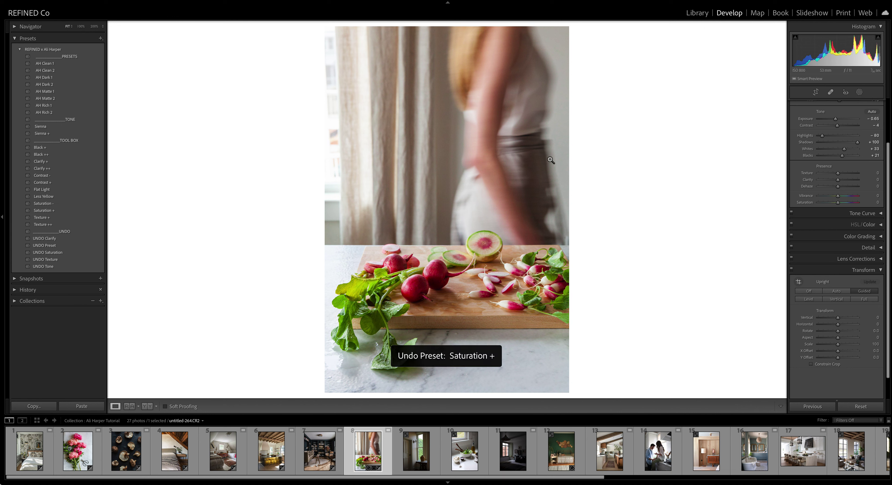
# Step: Set the radish photo's temperature to 4,841 and compare its before and after versions side by side
pyautogui.scroll(2, 836, 116)
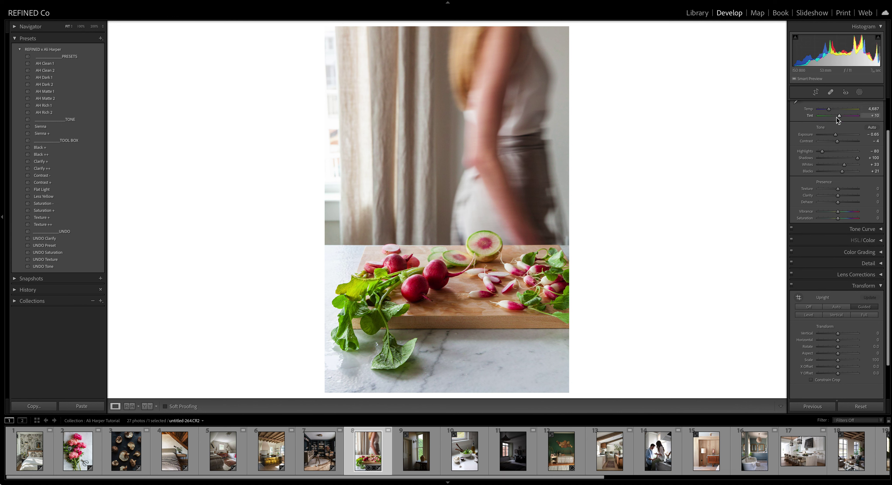
pyautogui.moveTo(828, 129); pyautogui.dragTo(829, 132)
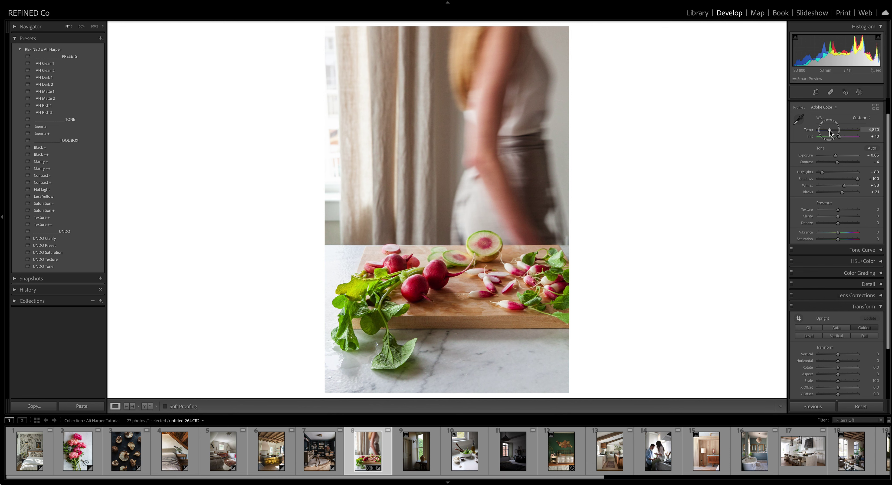
pyautogui.click(147, 406)
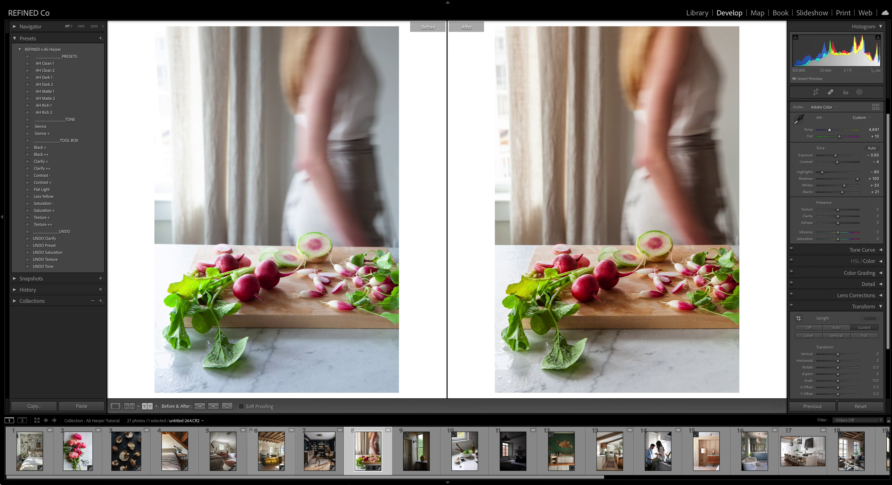
# Step: Try AH Clean 2 and AH Clean 1 on the dark doorway photo with exposure +1.10 and shadows +59, and reset all settings
pyautogui.click(422, 457)
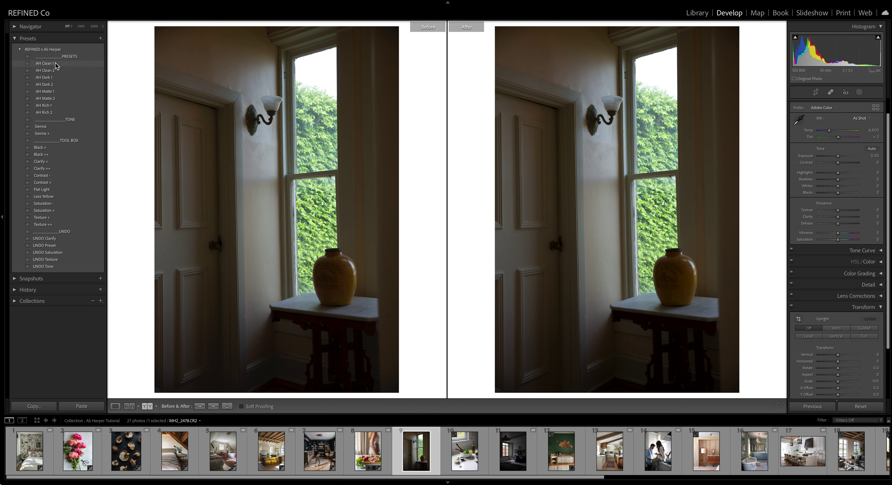
pyautogui.click(45, 63)
pyautogui.click(52, 71)
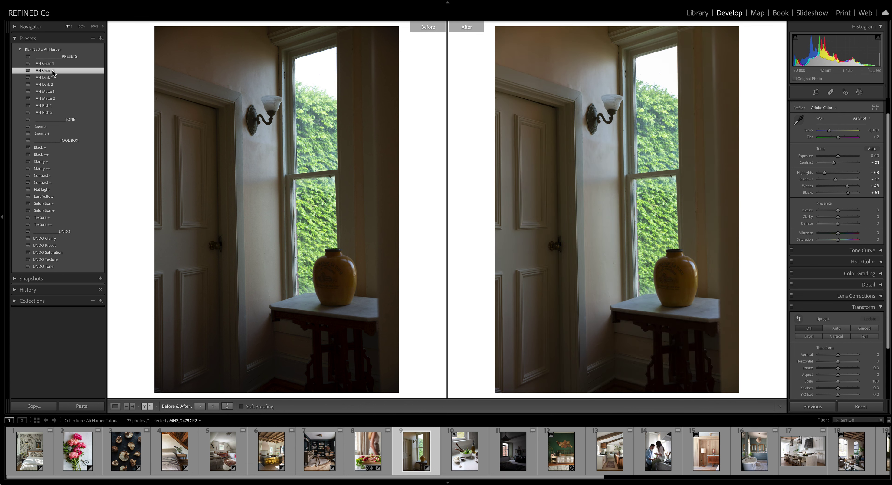
pyautogui.click(51, 64)
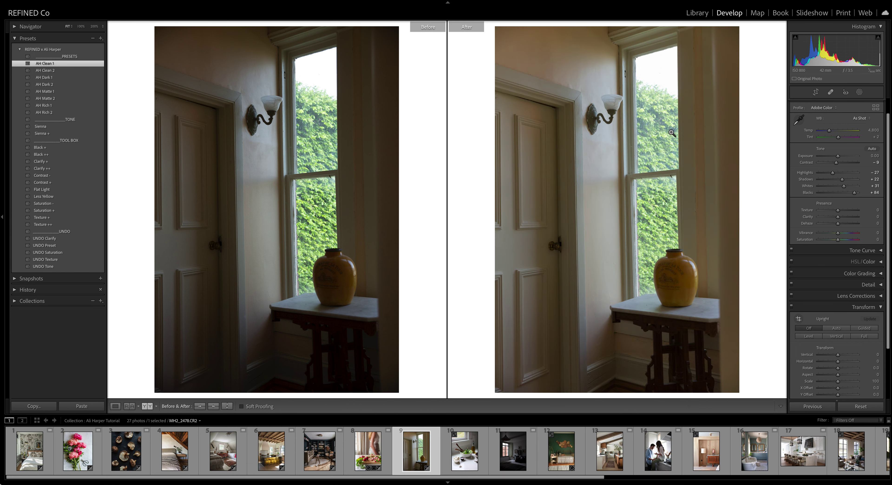
pyautogui.moveTo(838, 156); pyautogui.dragTo(842, 159)
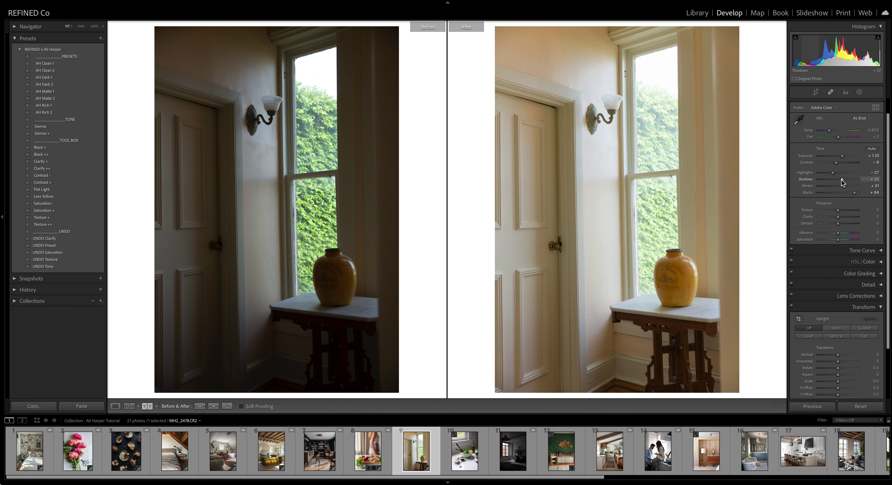
pyautogui.moveTo(842, 180); pyautogui.dragTo(849, 180)
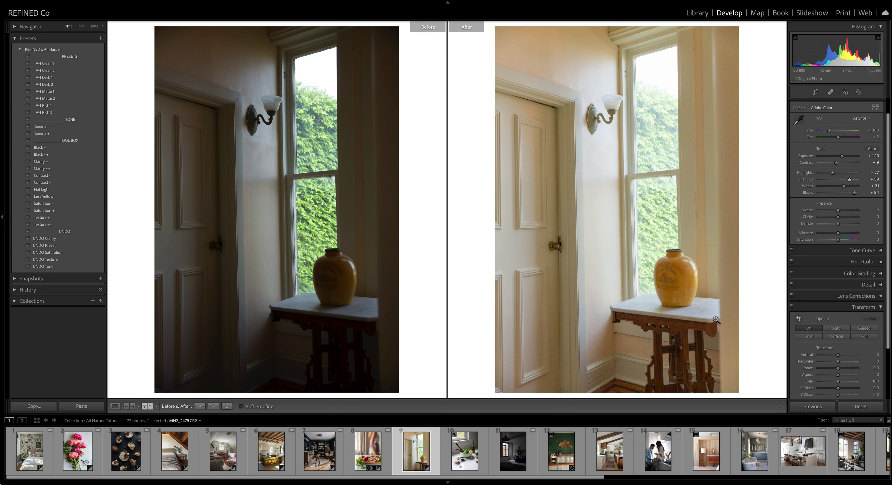
pyautogui.click(855, 408)
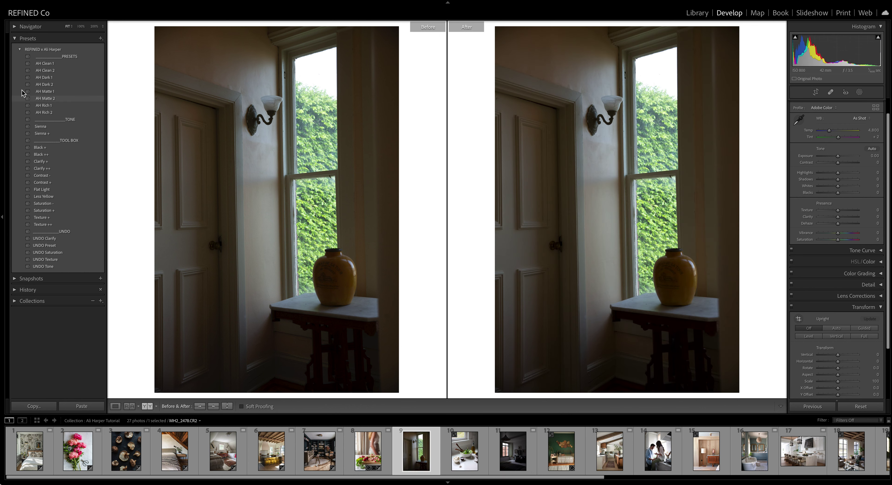
# Step: Apply AH Matte 2 to the doorway photo after trying AH Matte 1, with exposure +1.45 and temperature 5,385
pyautogui.click(45, 91)
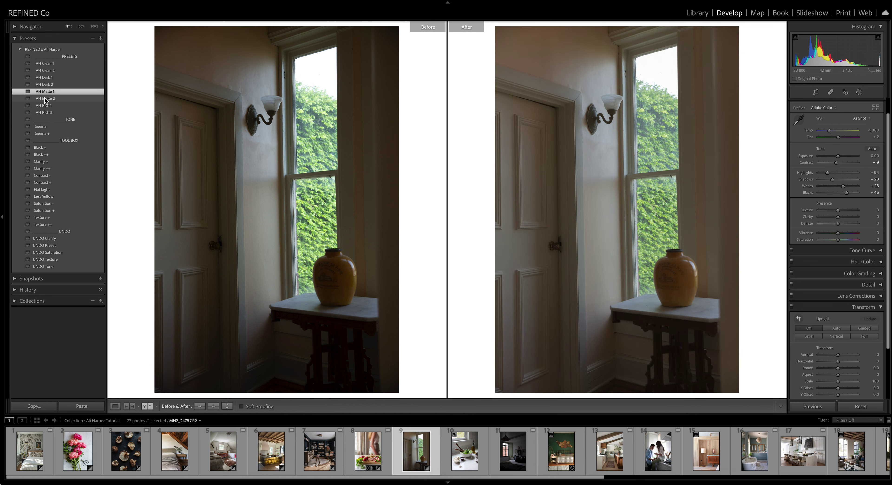
pyautogui.click(44, 99)
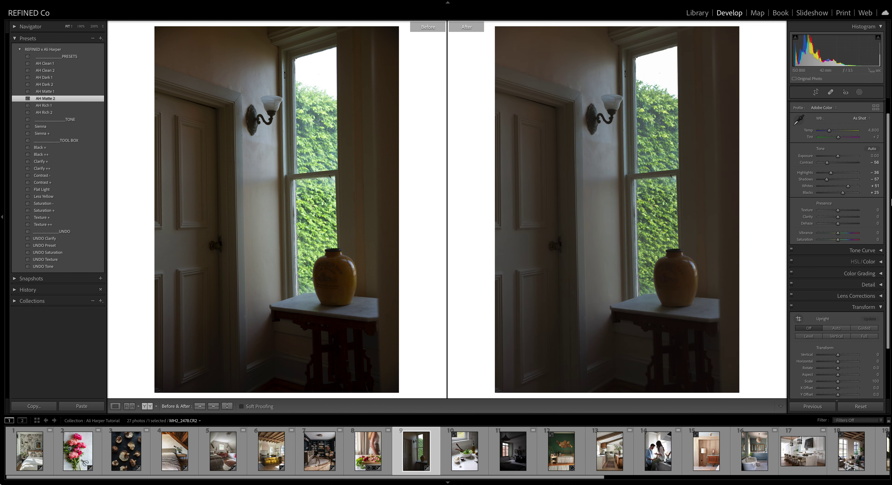
pyautogui.click(841, 157)
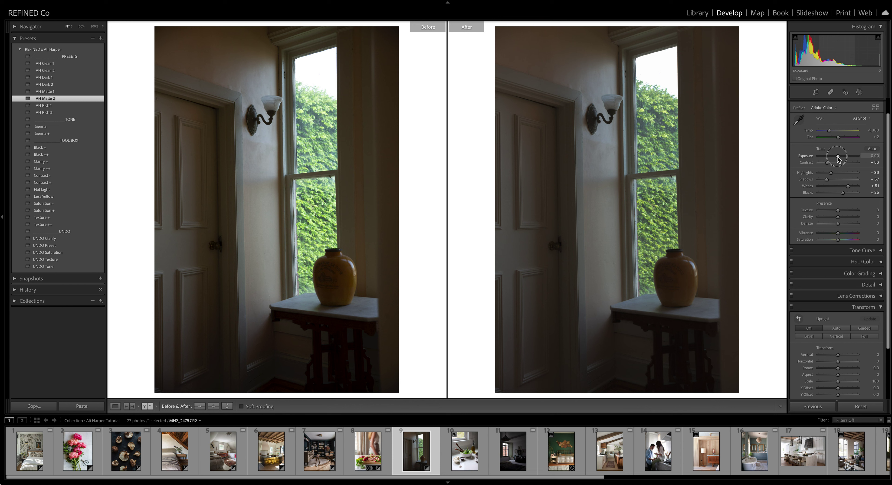
pyautogui.moveTo(829, 131); pyautogui.dragTo(830, 132)
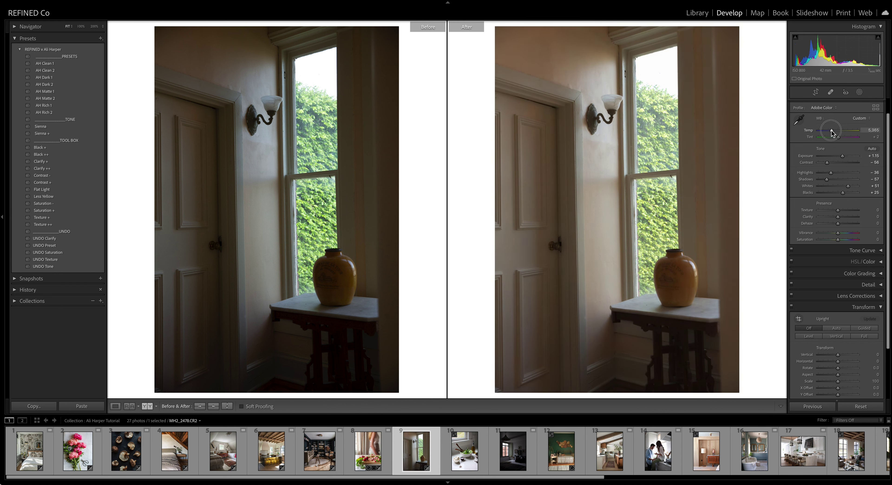
pyautogui.click(843, 158)
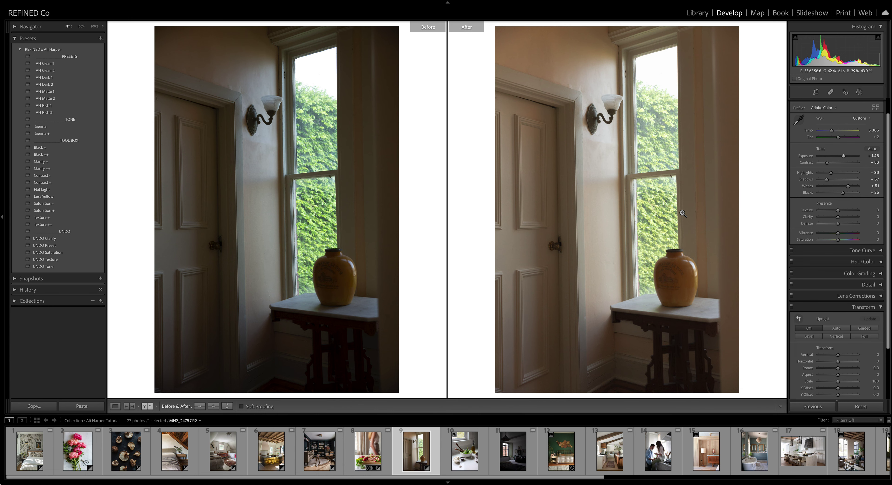
# Step: Apply AH Clean 1 to the spinach salad photo, with exposure −0.75 and temperature 5,566
pyautogui.click(451, 466)
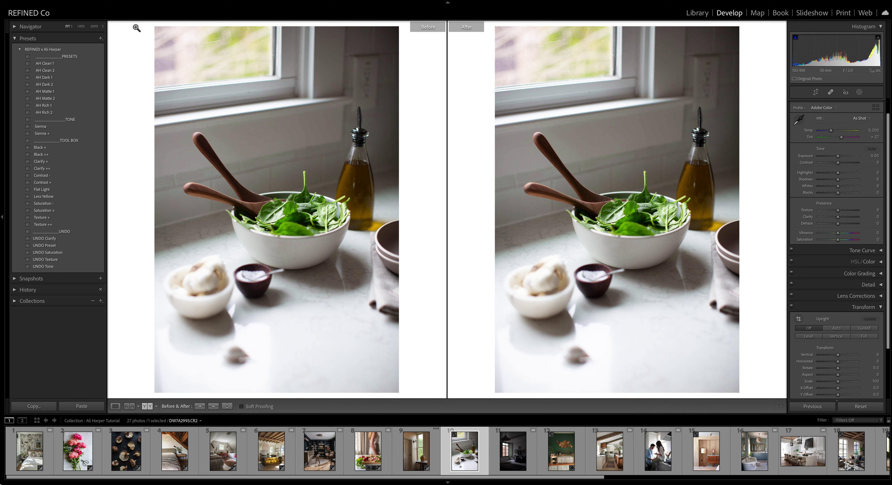
pyautogui.click(51, 64)
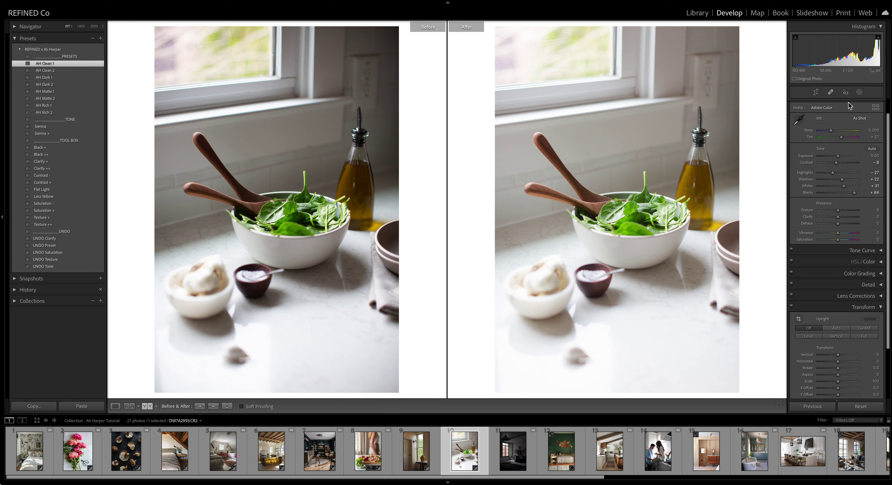
pyautogui.moveTo(837, 156); pyautogui.dragTo(835, 158)
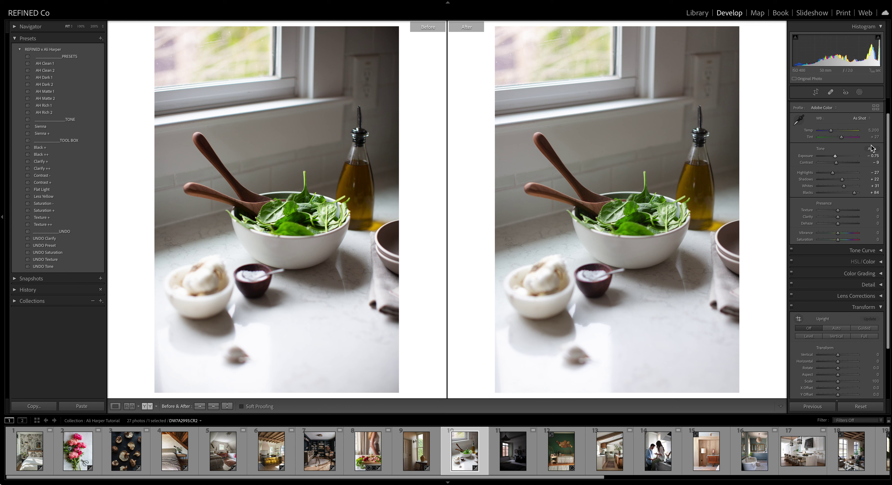
pyautogui.click(860, 120)
pyautogui.click(860, 125)
pyautogui.click(835, 130)
pyautogui.moveTo(835, 130); pyautogui.dragTo(834, 132)
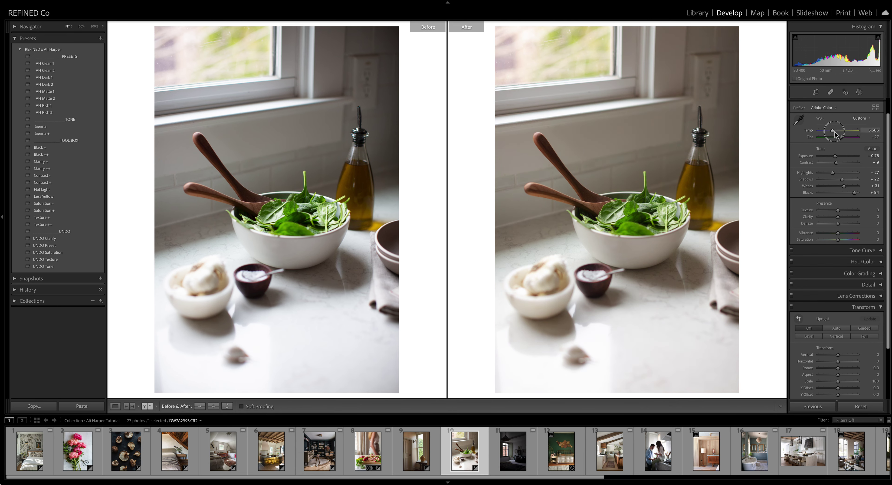
# Step: Rotate the salad photo slightly within its crop to straighten it, and compare the before and after versions side by side
pyautogui.click(814, 93)
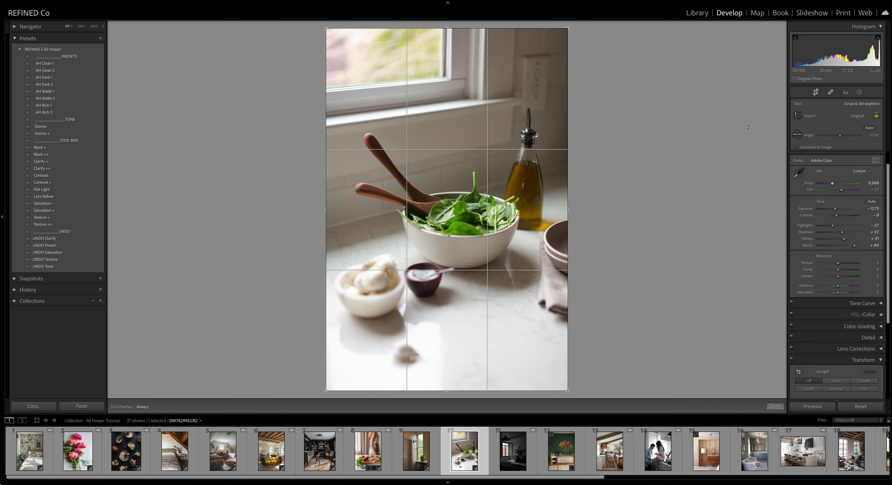
pyautogui.moveTo(746, 131); pyautogui.dragTo(746, 120)
pyautogui.press('d')
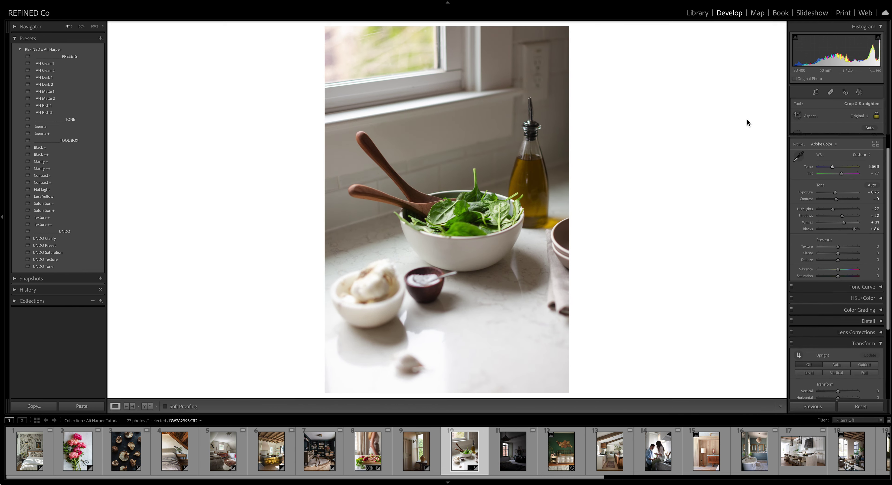
pyautogui.click(147, 406)
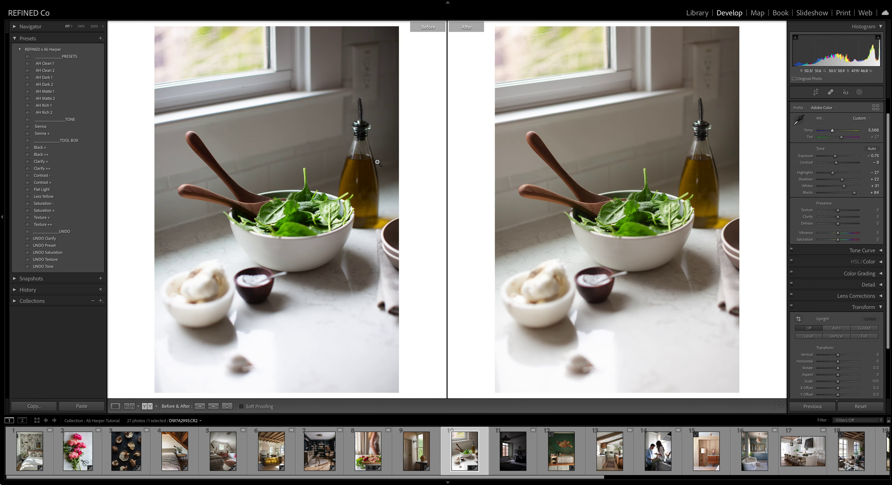
# Step: Try AH Clean 2, AH Dark 1 and 2, AH Matte 1 and 2, and AH Rich 1 in turn on the salad photo
pyautogui.click(50, 71)
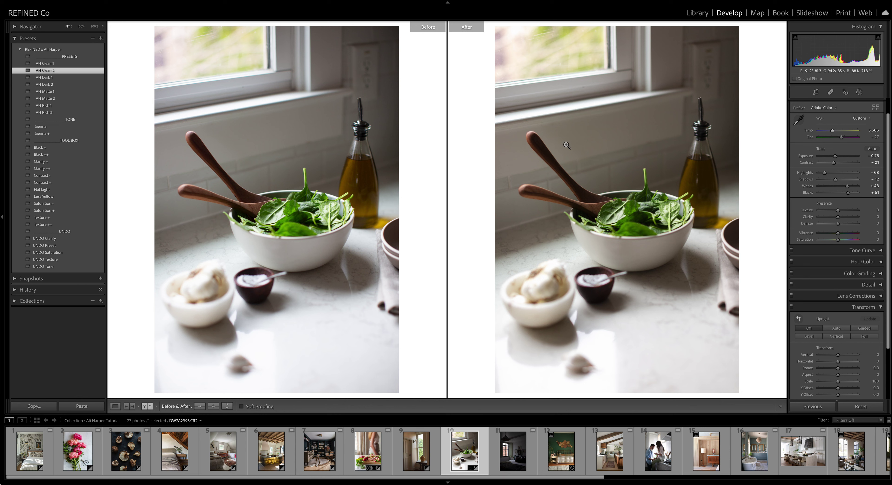
pyautogui.click(51, 77)
pyautogui.click(52, 86)
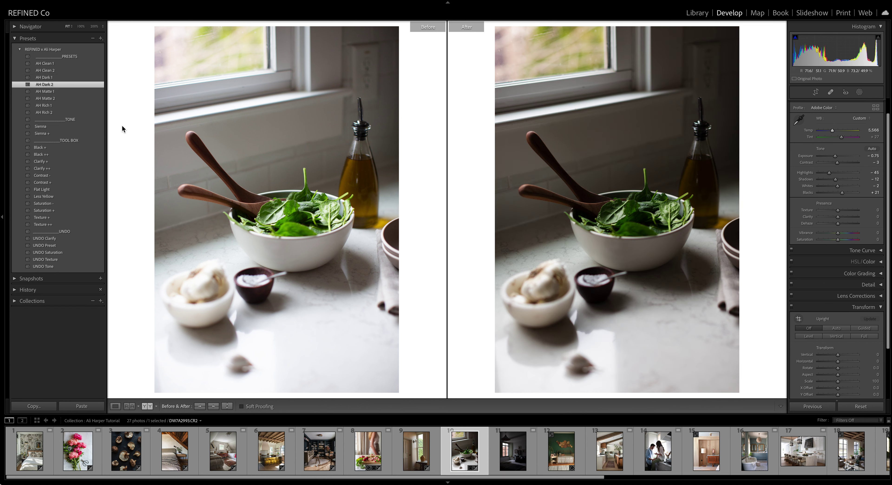
pyautogui.click(47, 92)
pyautogui.click(48, 99)
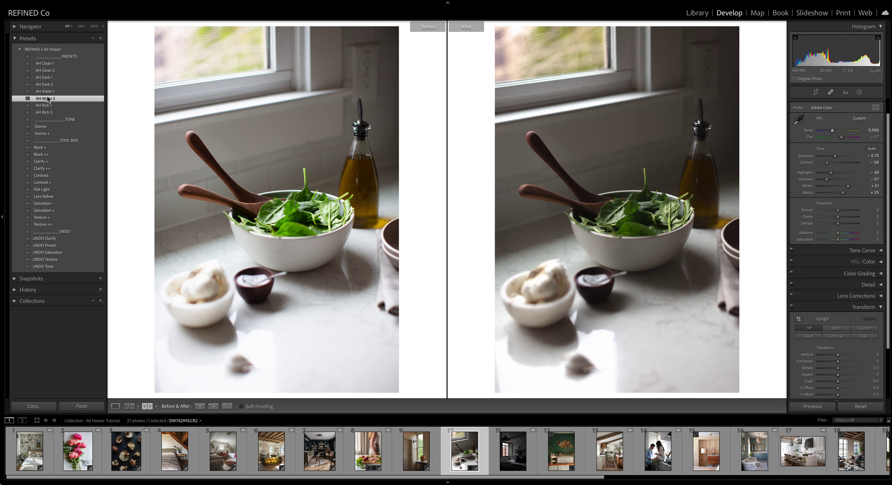
pyautogui.click(46, 106)
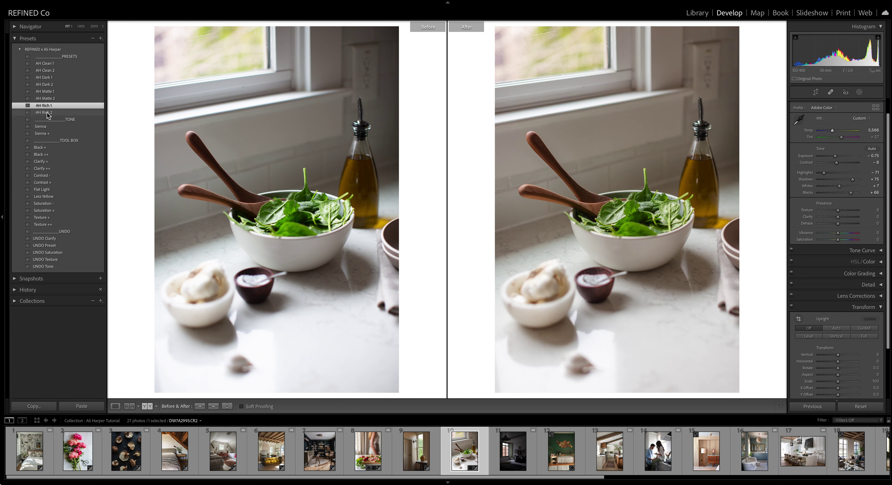
# Step: Apply AH Rich 2 to the salad photo, with exposure −0.10, highlights −100 and whites +1
pyautogui.click(47, 113)
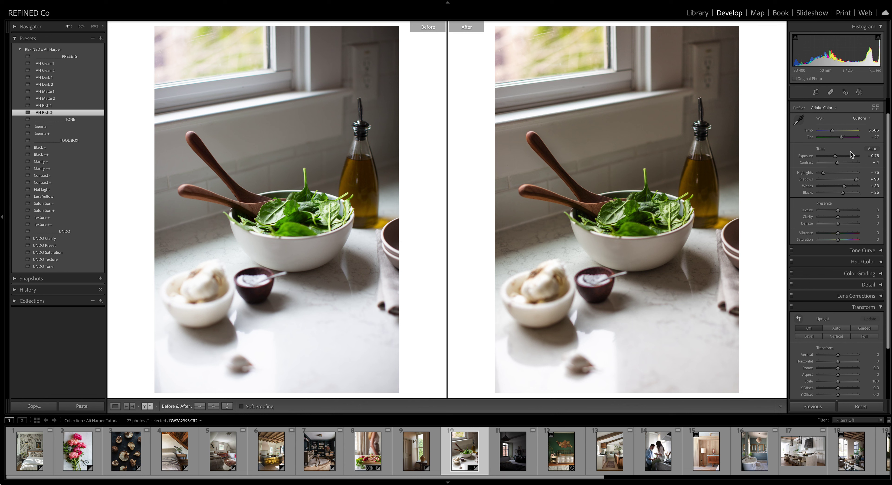
pyautogui.click(836, 156)
pyautogui.moveTo(836, 157); pyautogui.dragTo(837, 189)
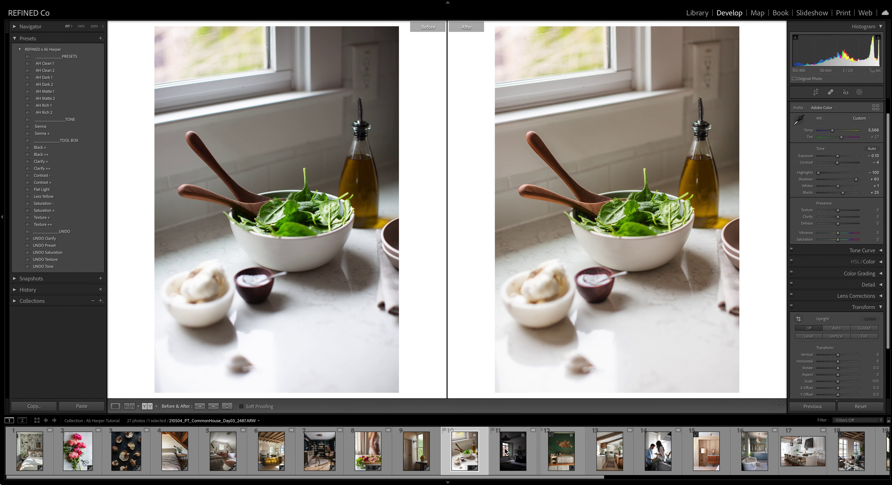
# Step: Apply AH Rich 1 to the dark bedroom photo after trying AH Clean 2, AH Dark 1 and AH Rich 2
pyautogui.click(514, 452)
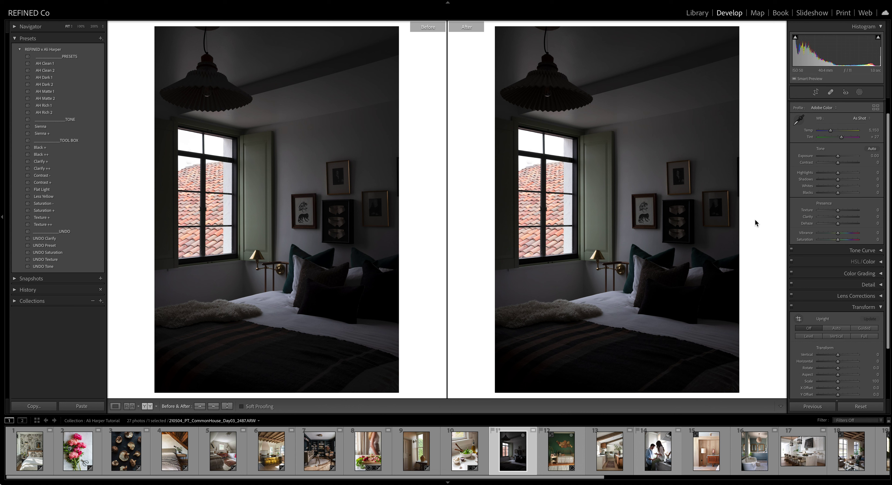
pyautogui.click(52, 70)
pyautogui.click(51, 77)
pyautogui.click(51, 105)
pyautogui.click(51, 112)
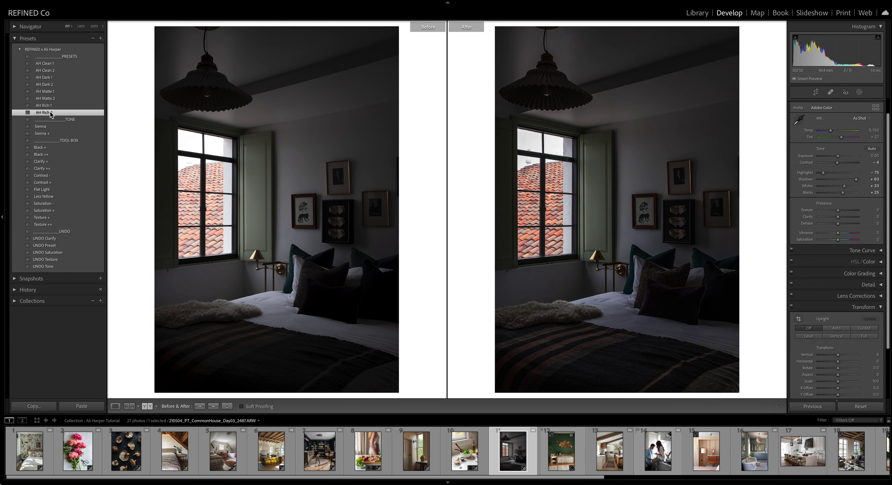
pyautogui.click(51, 105)
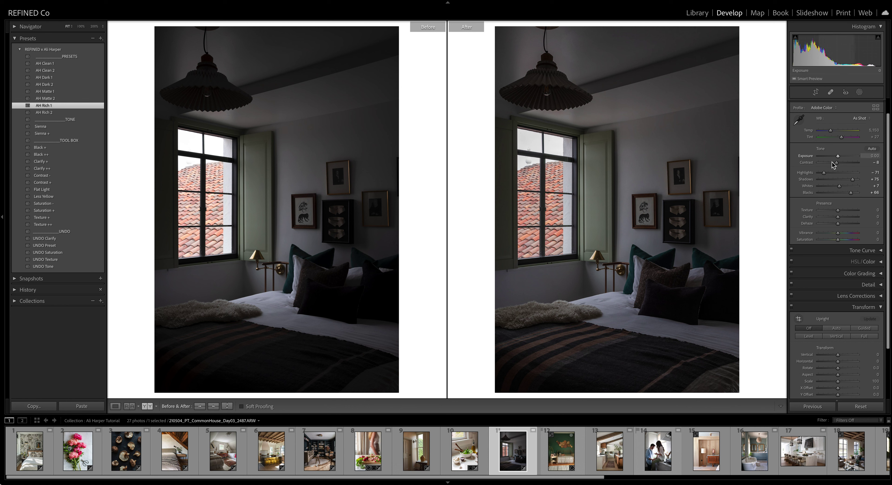
# Step: Set the bedroom photo's white balance to Auto, then exposure +1.70, temperature 5,818, tint +12 and highlights −76
pyautogui.click(861, 118)
pyautogui.click(859, 126)
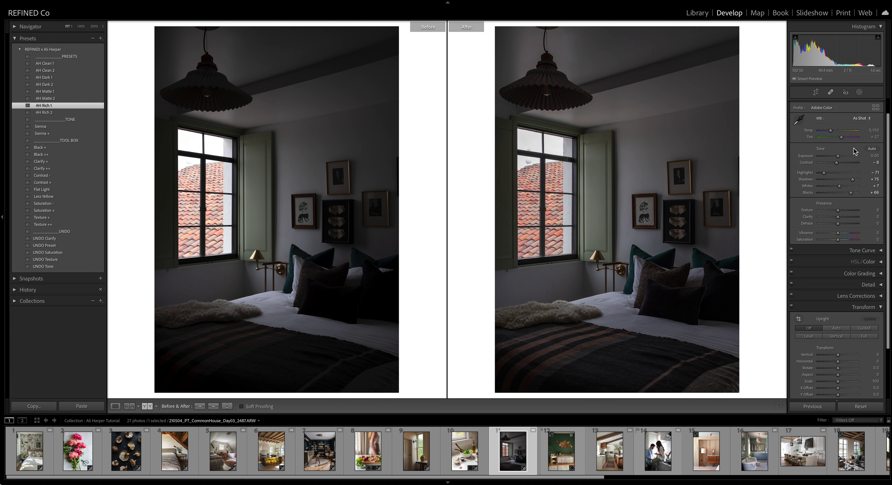
pyautogui.moveTo(837, 156); pyautogui.dragTo(834, 136)
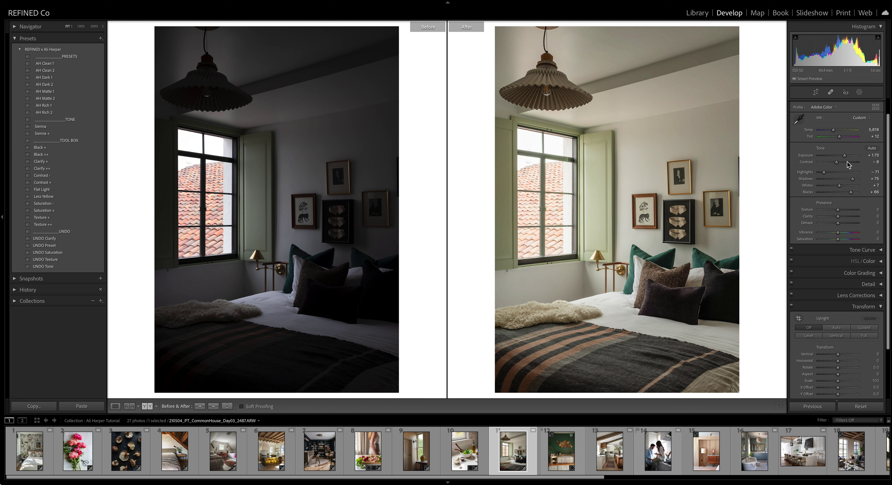
pyautogui.moveTo(823, 172)
pyautogui.mouseDown()
pyautogui.moveTo(814, 175)
pyautogui.moveTo(822, 176)
pyautogui.mouseUp()
# Step: Compare the Contrast − and Contrast + tool box presets on the bedroom photo, keep Contrast +, and fine-tune temperature to 5,590 and tint slightly
pyautogui.click(46, 176)
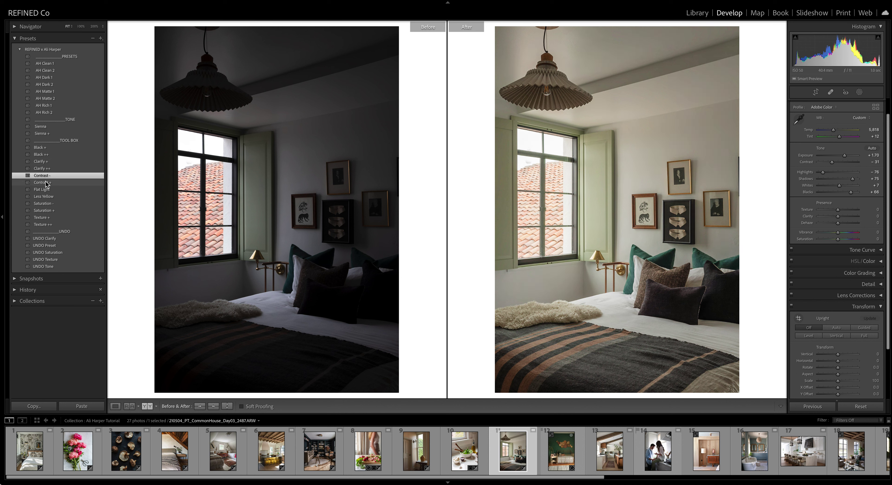
pyautogui.click(47, 183)
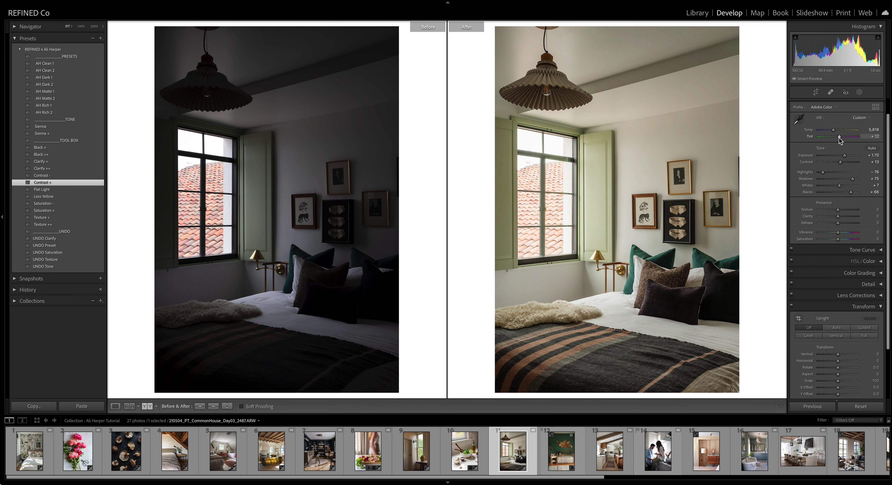
pyautogui.moveTo(839, 138); pyautogui.dragTo(840, 139)
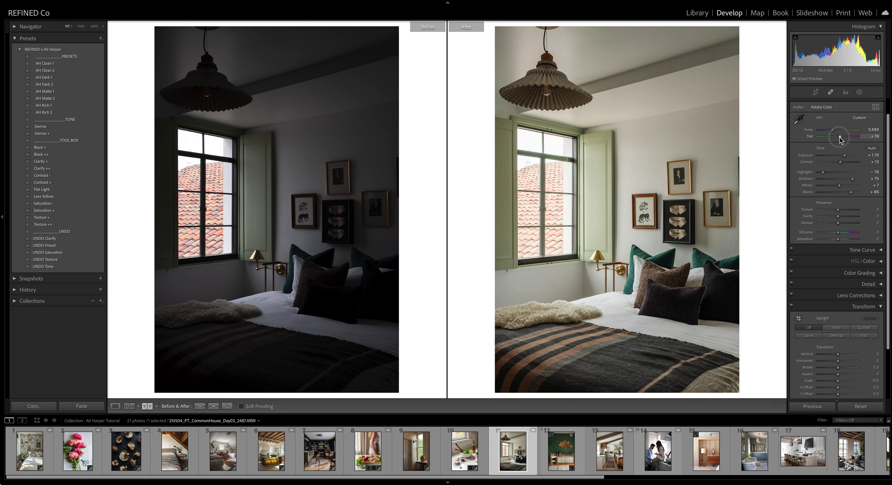
# Step: Apply the Saturation + preset to the bedroom photo, with exposure +1.85, shadows +89 and temperature 5,363
pyautogui.click(42, 211)
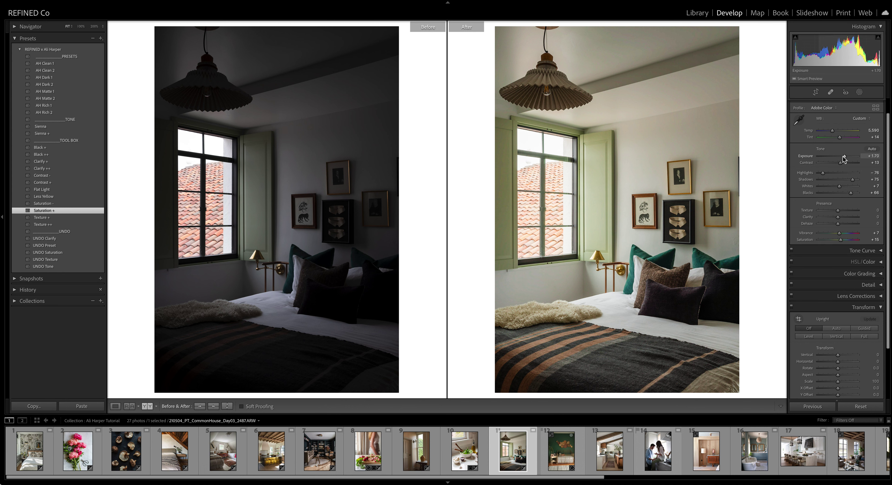
pyautogui.moveTo(845, 158); pyautogui.dragTo(846, 158)
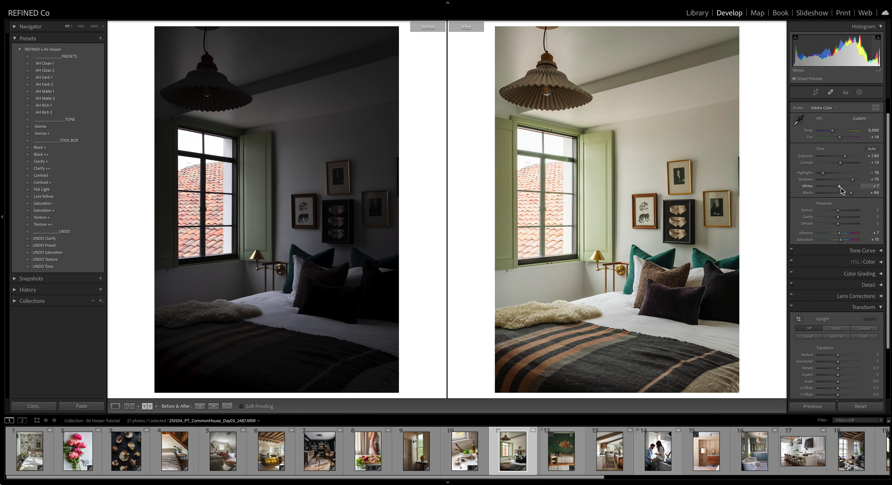
pyautogui.moveTo(853, 180); pyautogui.dragTo(831, 130)
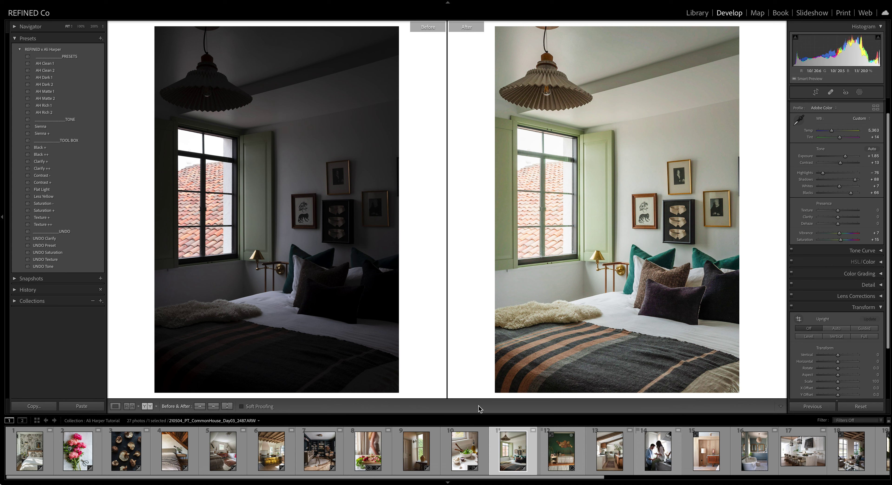
# Step: Open the green-walled nursery photo with the crib and set its white balance to Auto
pyautogui.click(562, 456)
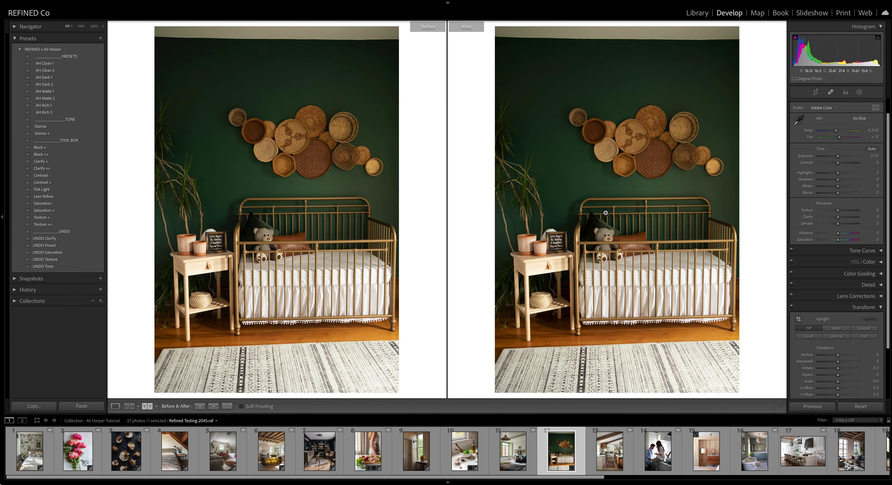
pyautogui.click(859, 120)
pyautogui.click(860, 130)
# Step: Try the main presets in order from AH Clean 1 through AH Rich 2 on the nursery photo
pyautogui.click(45, 64)
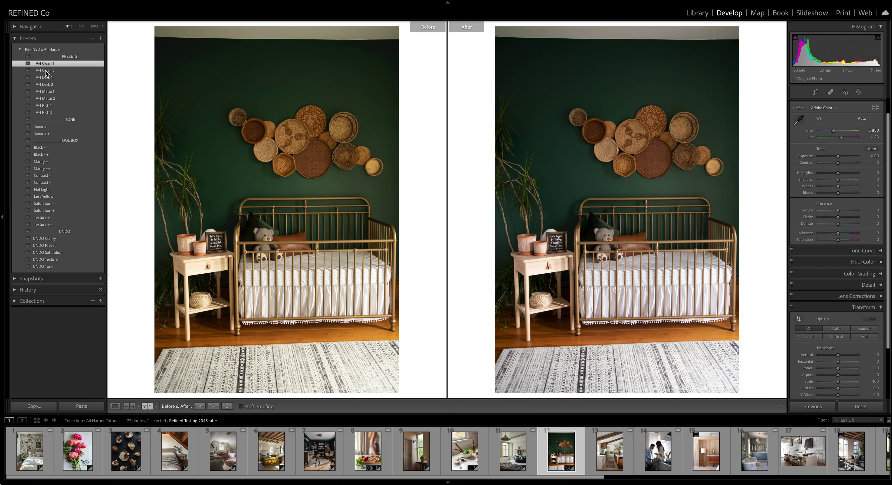
pyautogui.click(47, 71)
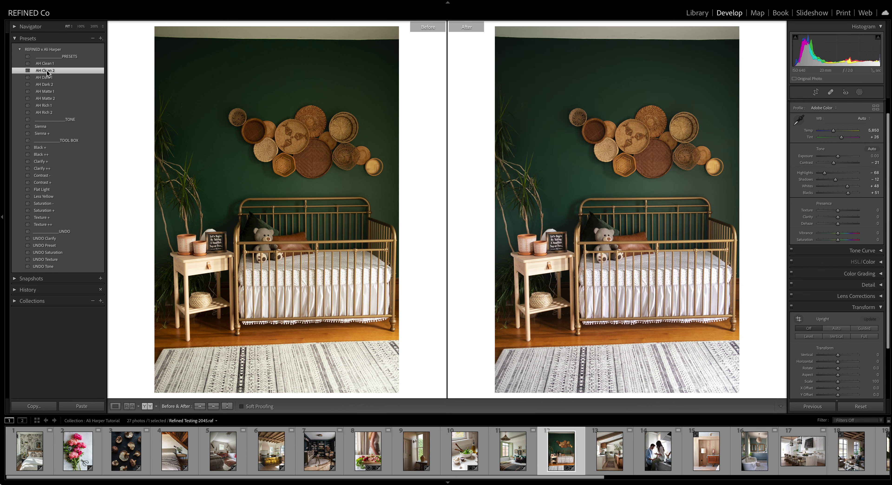
pyautogui.click(47, 78)
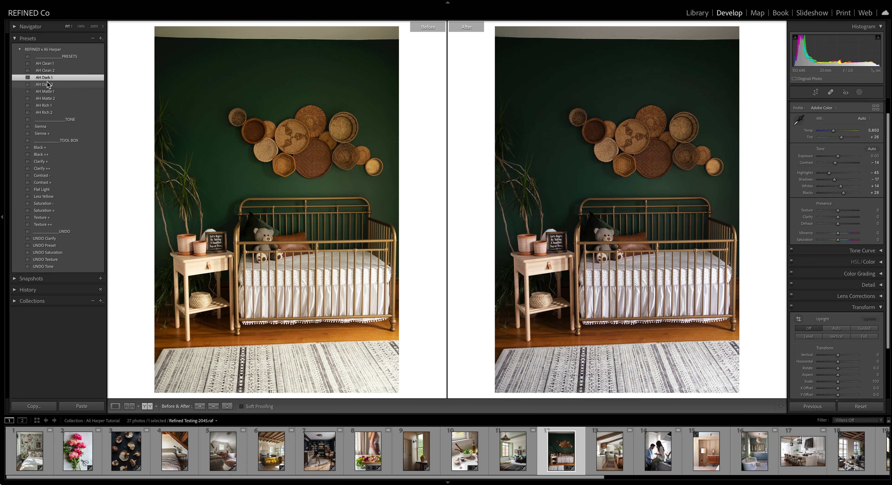
pyautogui.click(48, 85)
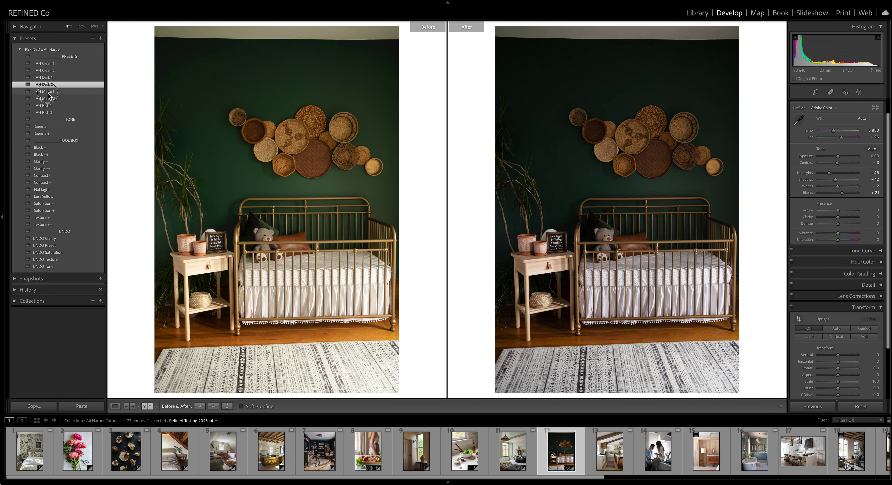
pyautogui.click(48, 92)
pyautogui.click(48, 99)
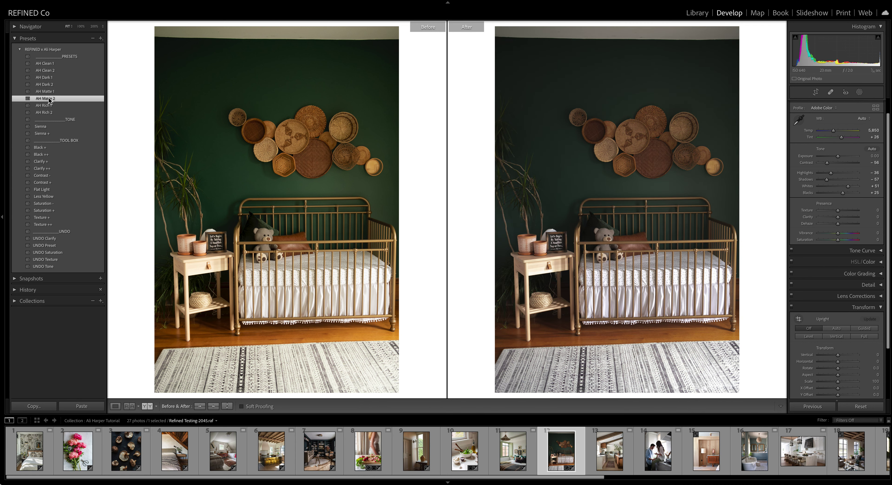
pyautogui.click(50, 106)
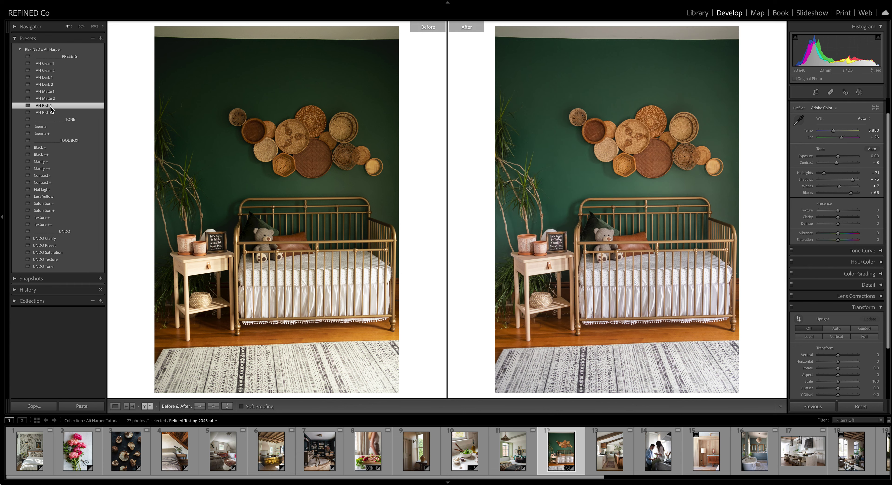
pyautogui.click(48, 112)
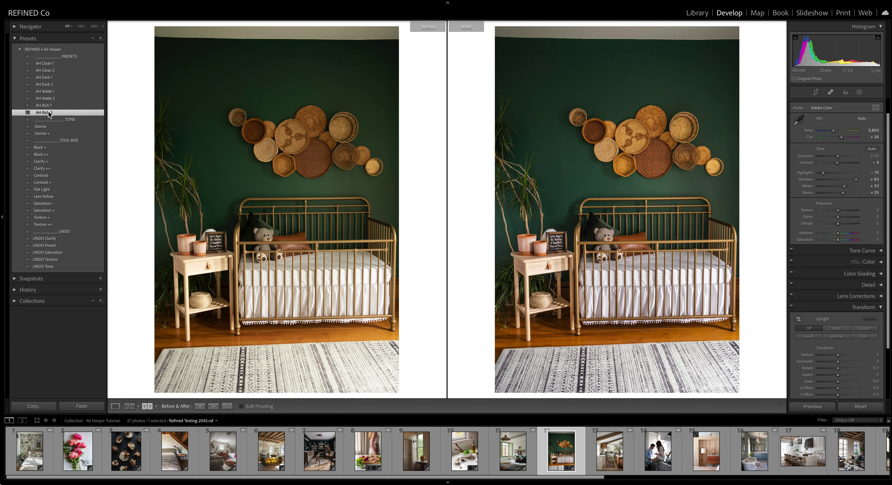
# Step: Recheck the AH Rich 1, Matte and Dark presets on the nursery photo and apply AH Clean 1
pyautogui.click(49, 106)
pyautogui.click(49, 99)
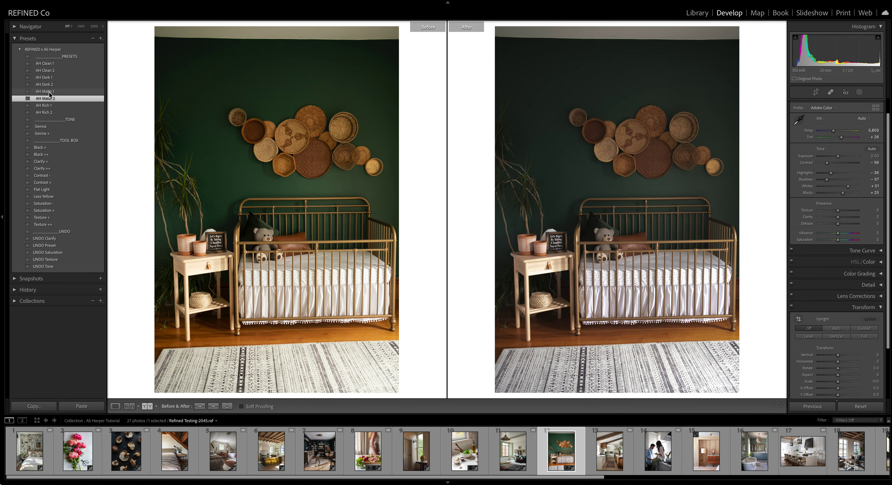
pyautogui.click(49, 91)
pyautogui.click(48, 85)
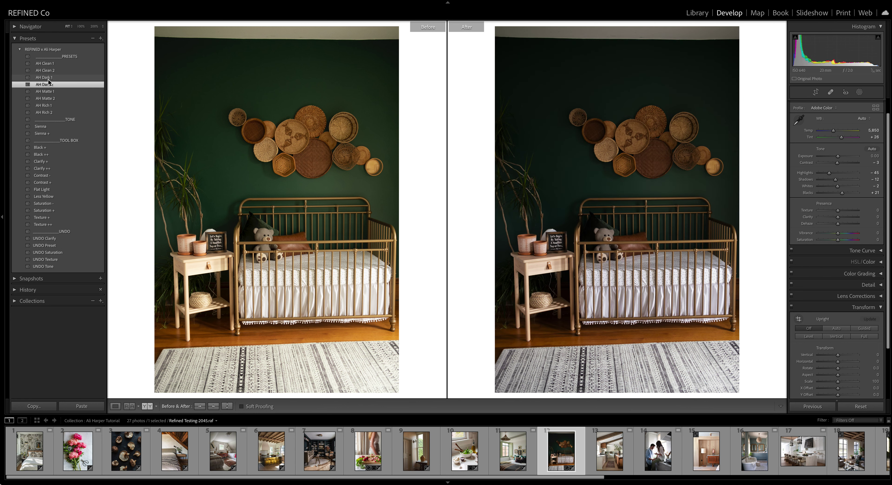
pyautogui.click(48, 78)
pyautogui.click(48, 63)
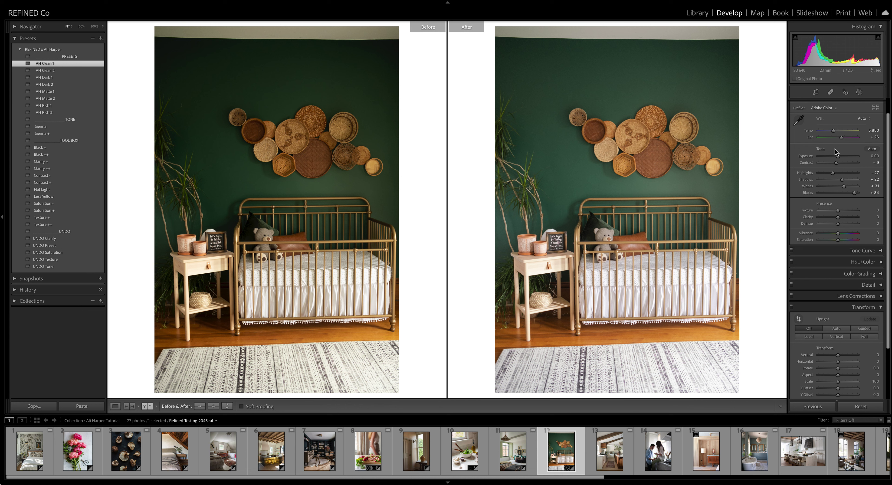
# Step: Set the nursery photo's exposure to −0.30 and apply the Clarity + preset after trying Clarity ++
pyautogui.moveTo(838, 156); pyautogui.dragTo(838, 160)
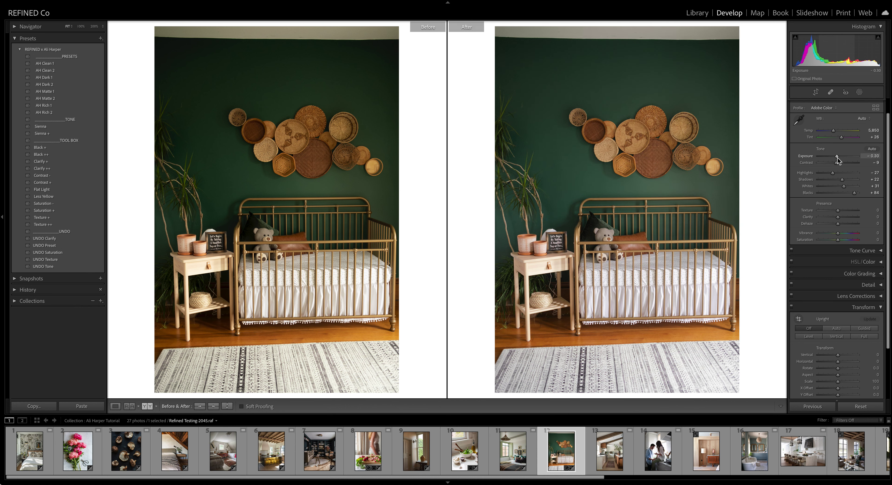
pyautogui.click(41, 168)
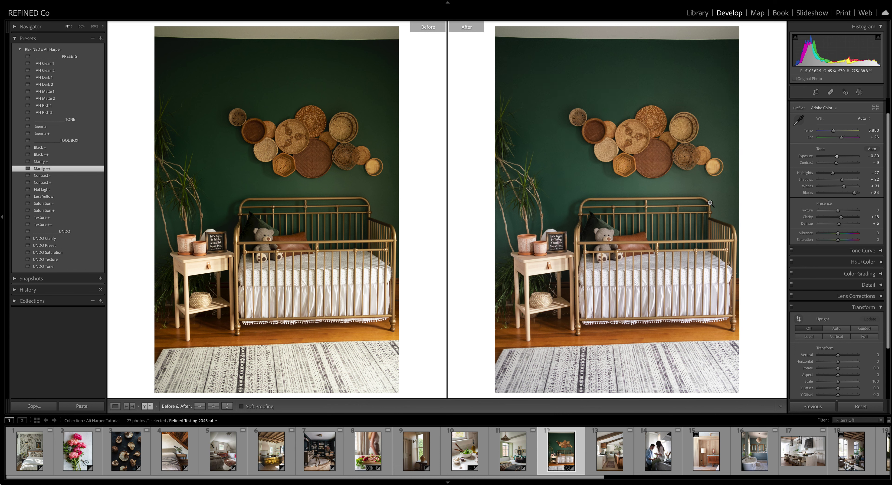
pyautogui.click(50, 161)
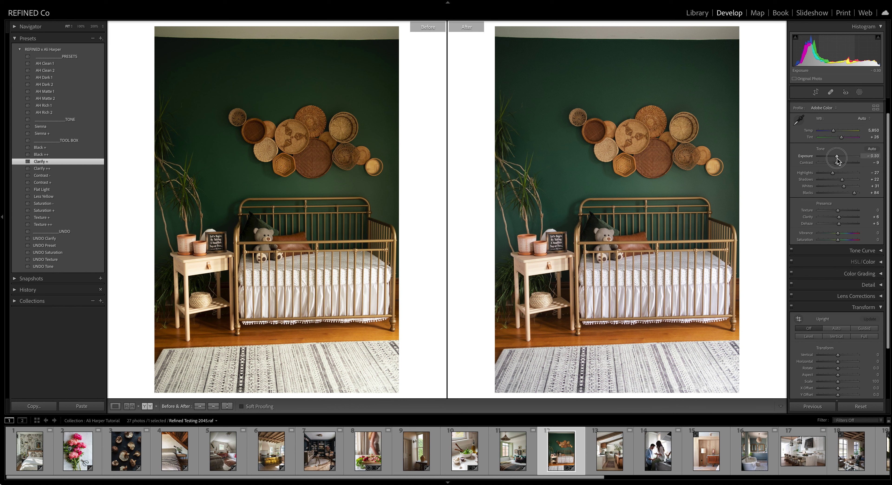
# Step: Set the nursery photo's exposure to −0.20, undoing a much darker trial, and lower highlights to −100
pyautogui.moveTo(837, 158); pyautogui.dragTo(838, 159)
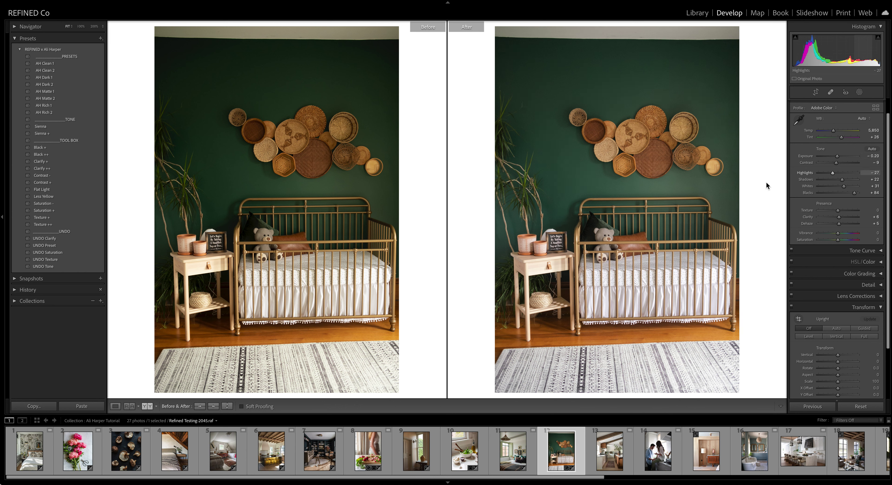
pyautogui.moveTo(837, 156); pyautogui.dragTo(831, 158)
pyautogui.hotkey('ctrl', 'z')
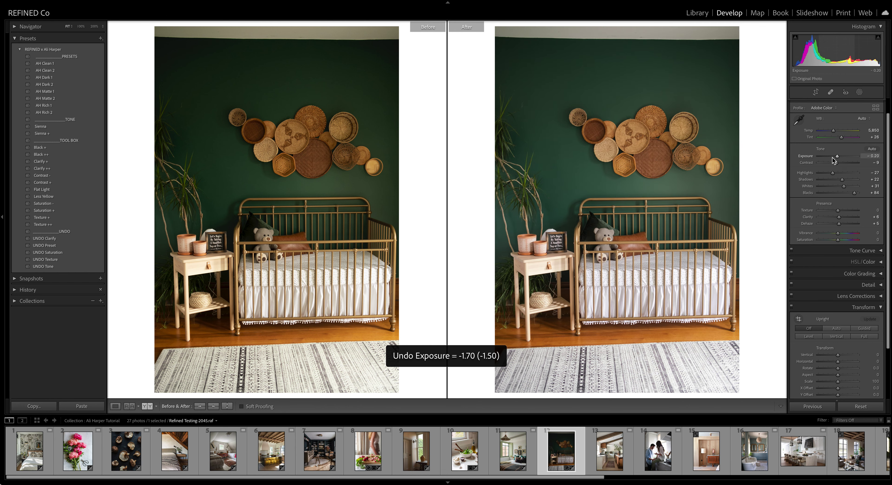
pyautogui.moveTo(832, 172); pyautogui.dragTo(820, 179)
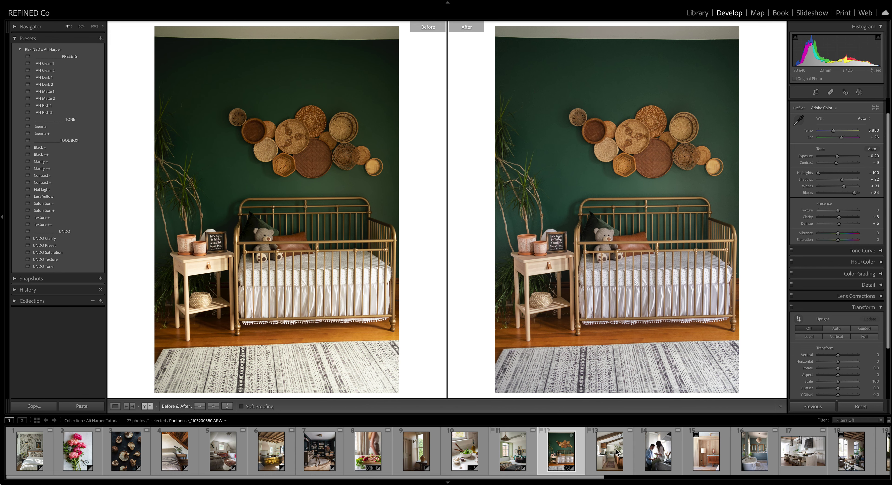
# Step: Open the white kitchen photo with wood beams and apply AH Clean 1 after trying AH Clean 2
pyautogui.click(609, 450)
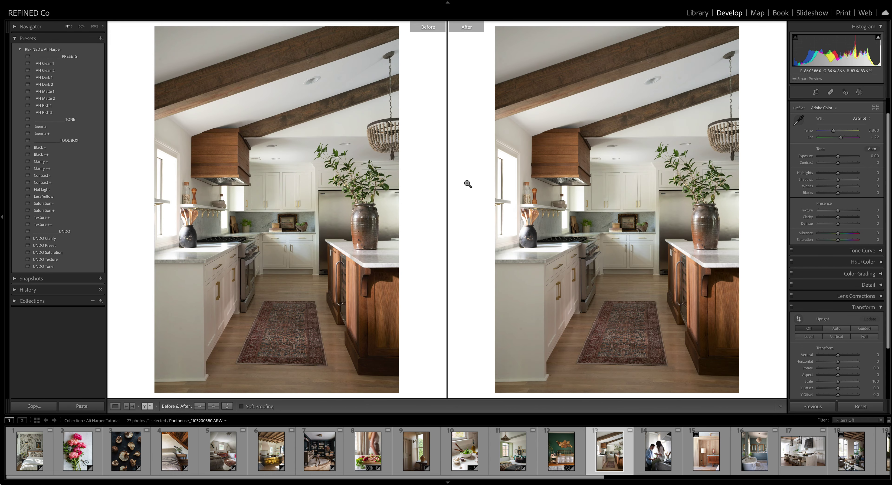
pyautogui.click(47, 70)
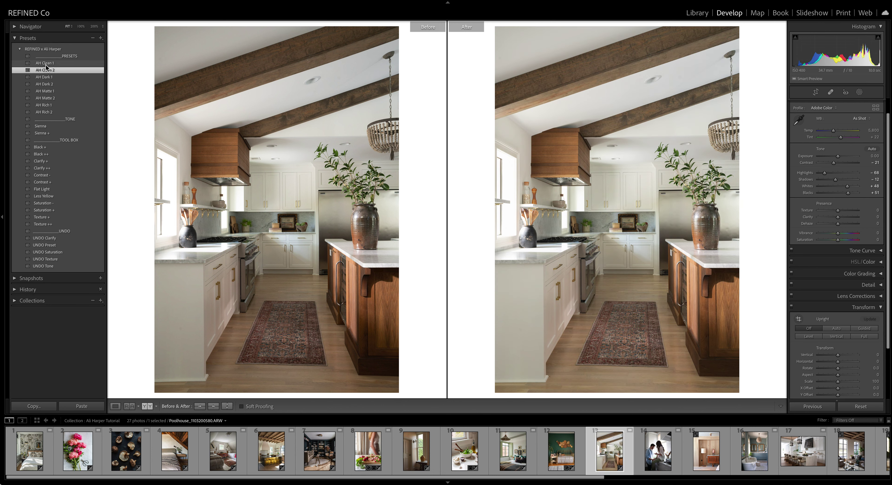
pyautogui.click(46, 64)
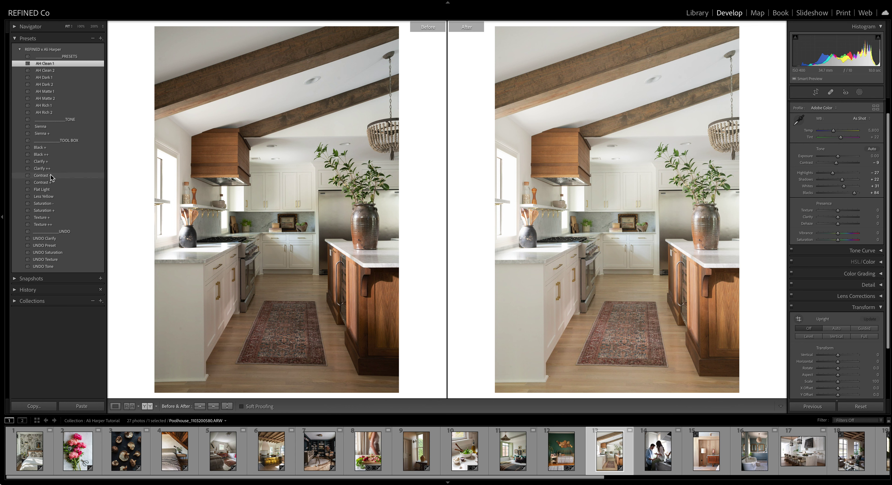
# Step: Try the Clarity +, Clarity ++ and Contrast + tool box presets on the kitchen photo and undo them
pyautogui.click(45, 162)
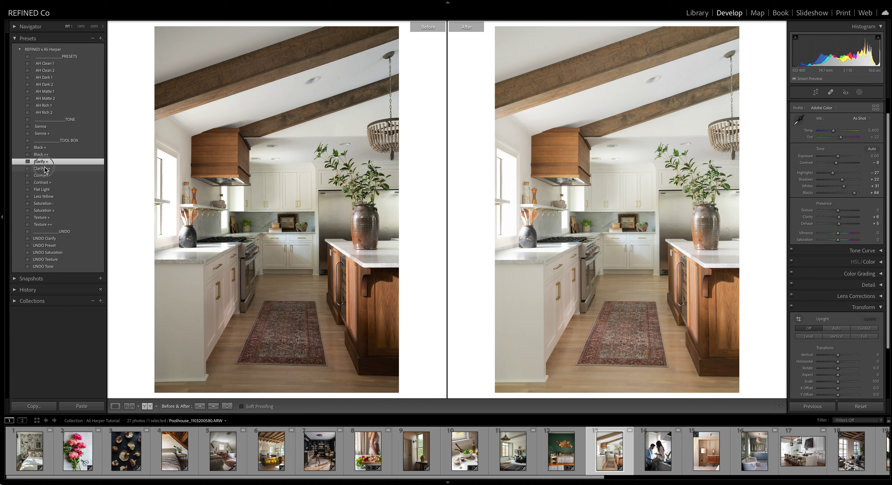
pyautogui.click(46, 169)
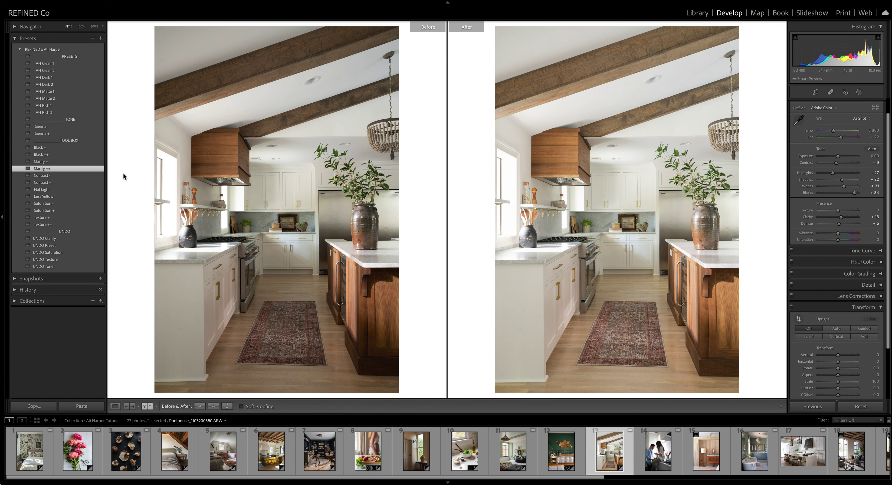
pyautogui.click(43, 182)
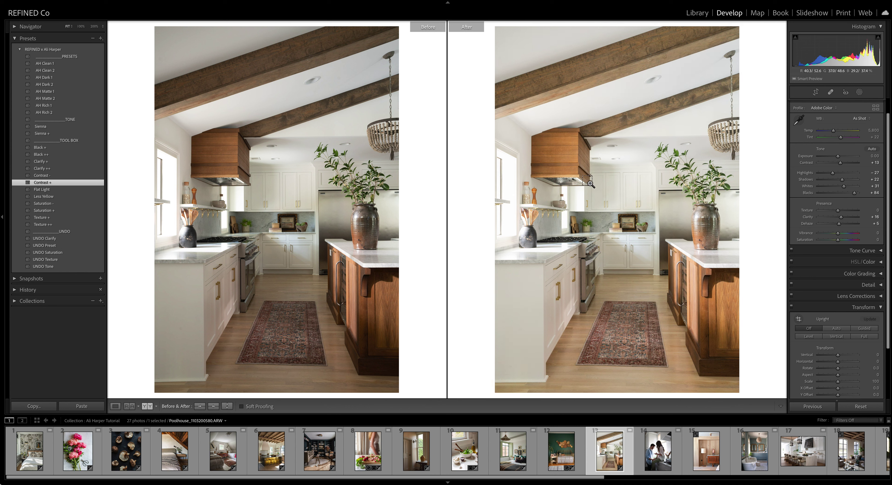
pyautogui.hotkey('ctrl', 'z')
pyautogui.hotkey('ctrl', 'z')
pyautogui.hotkey('ctrl', 'z')
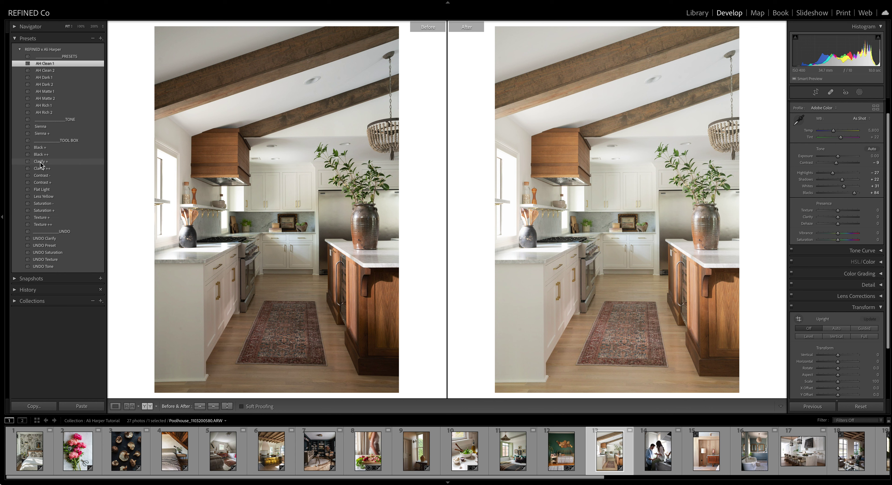
# Step: Stack the Clarity ++, Contrast + and Flat Light presets on the kitchen photo and set exposure to +0.05
pyautogui.click(44, 169)
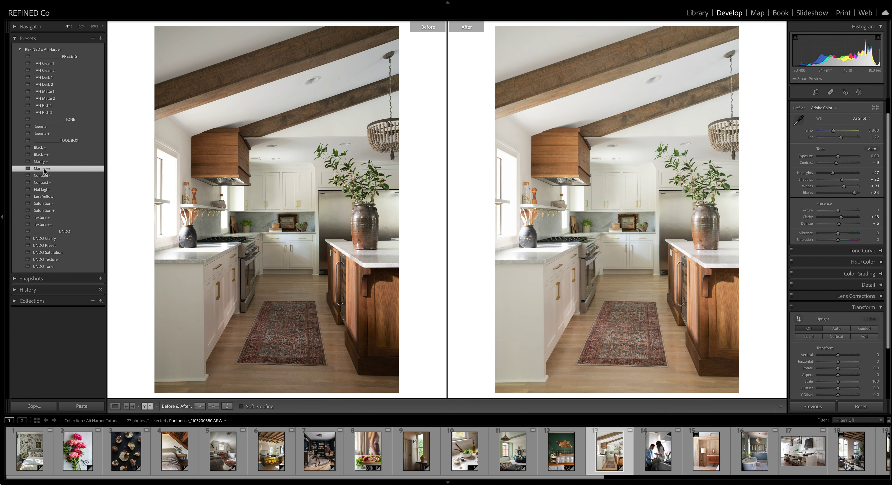
pyautogui.click(48, 184)
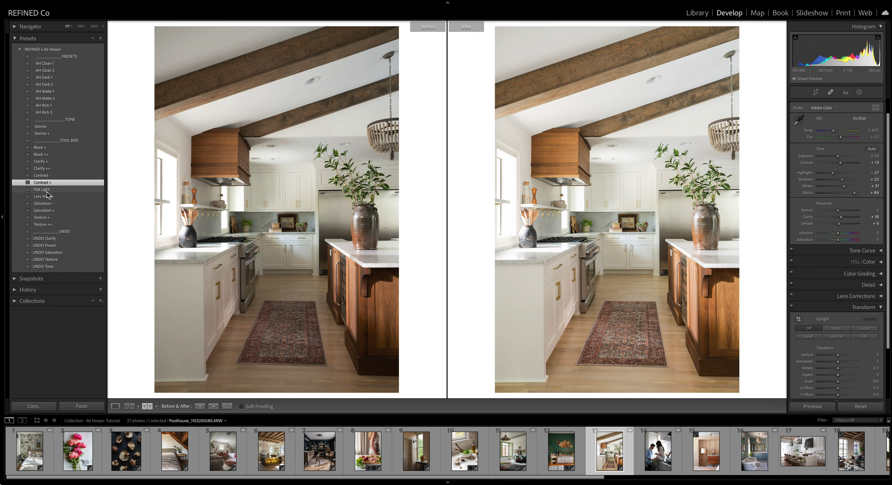
pyautogui.click(43, 189)
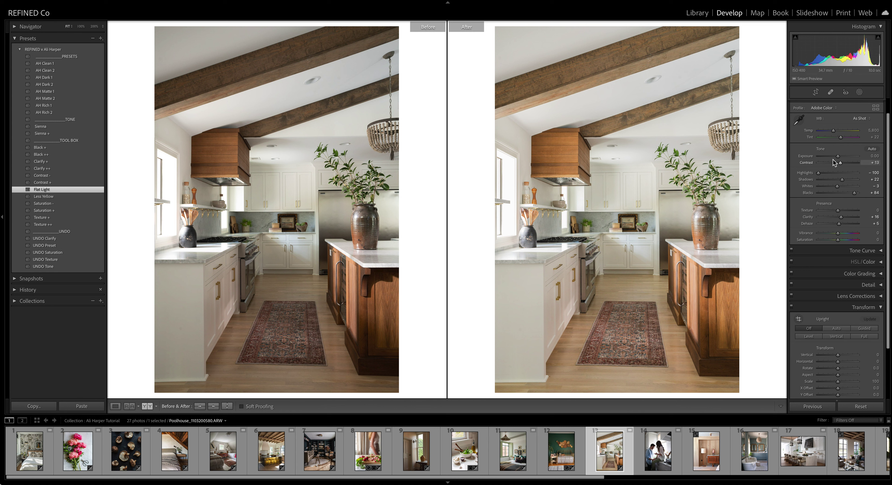
pyautogui.moveTo(837, 157); pyautogui.dragTo(837, 159)
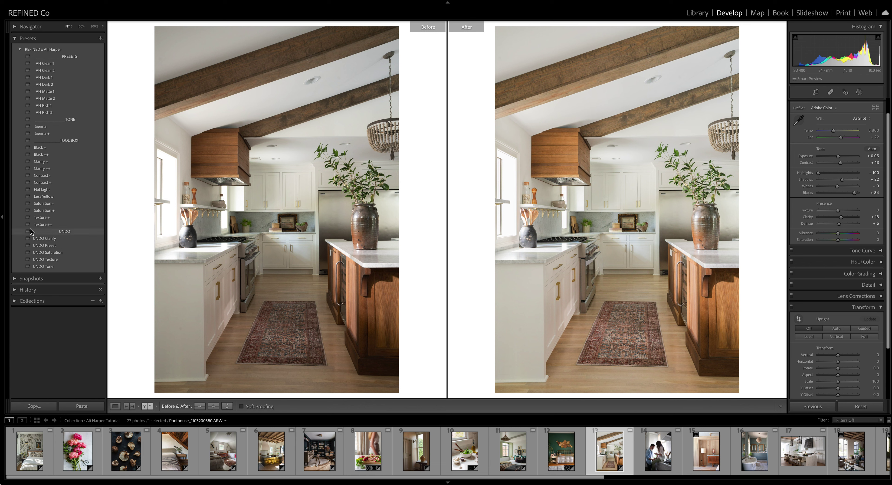
# Step: Copy the kitchen photo's current edit to the Before view, apply Less Yellow and compare both versions up close
pyautogui.click(214, 406)
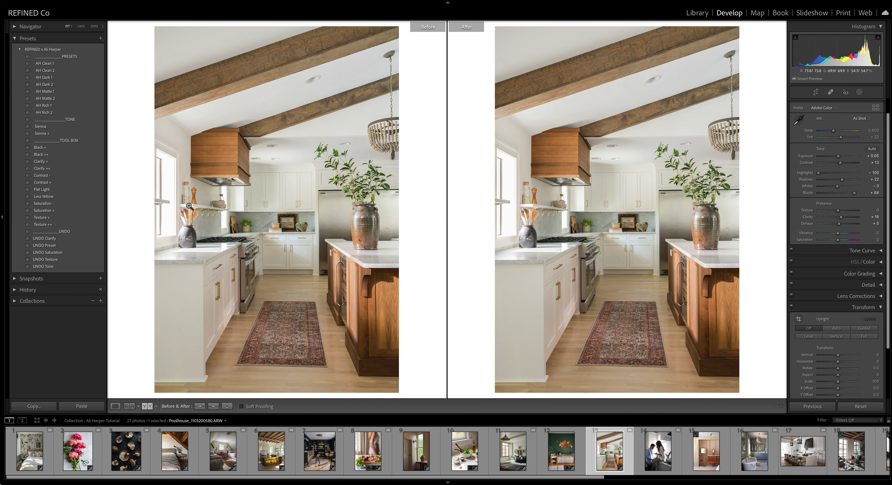
pyautogui.click(40, 196)
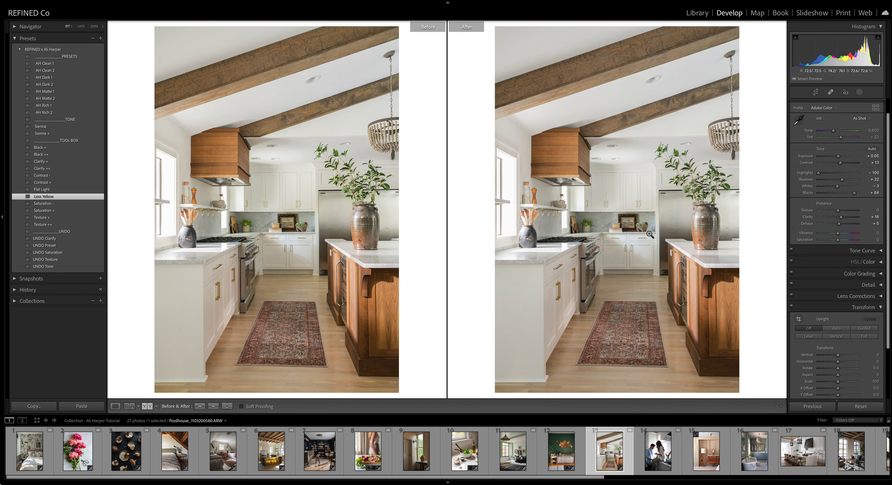
pyautogui.click(638, 212)
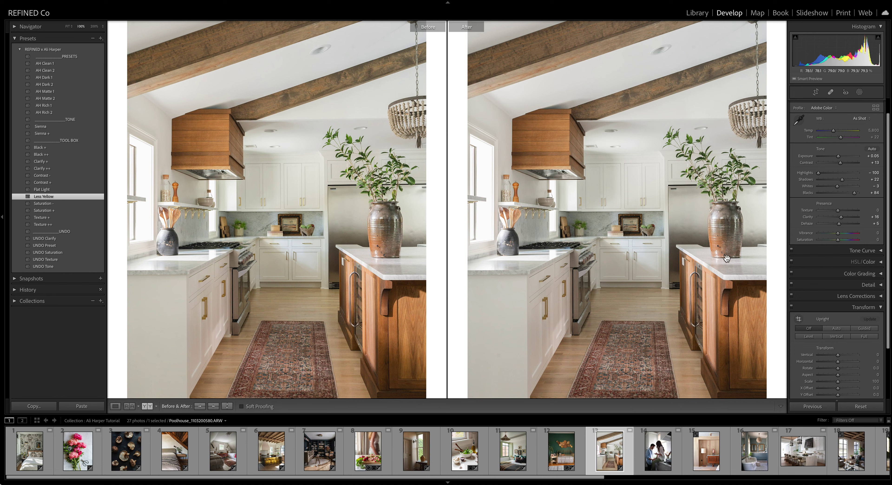
pyautogui.click(644, 292)
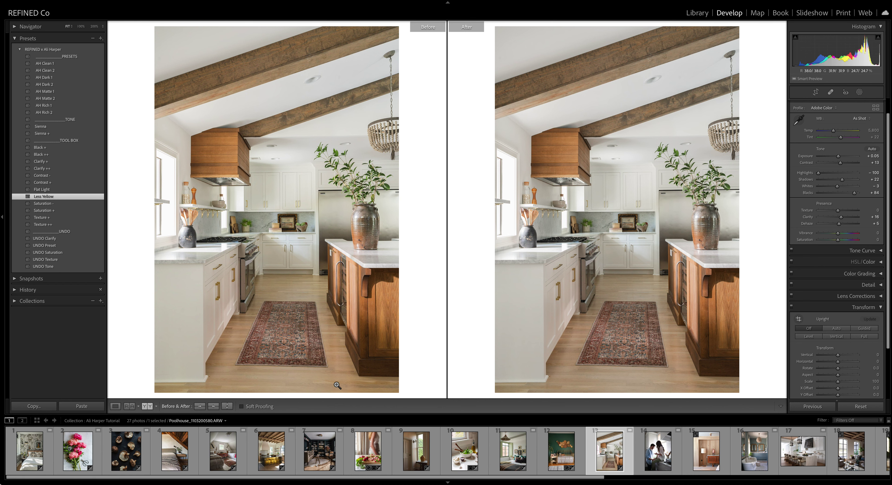
# Step: Open the photo of the couple in the kitchen, set white balance to Auto, apply AH Clean 1 and lower exposure to -0.95
pyautogui.click(669, 453)
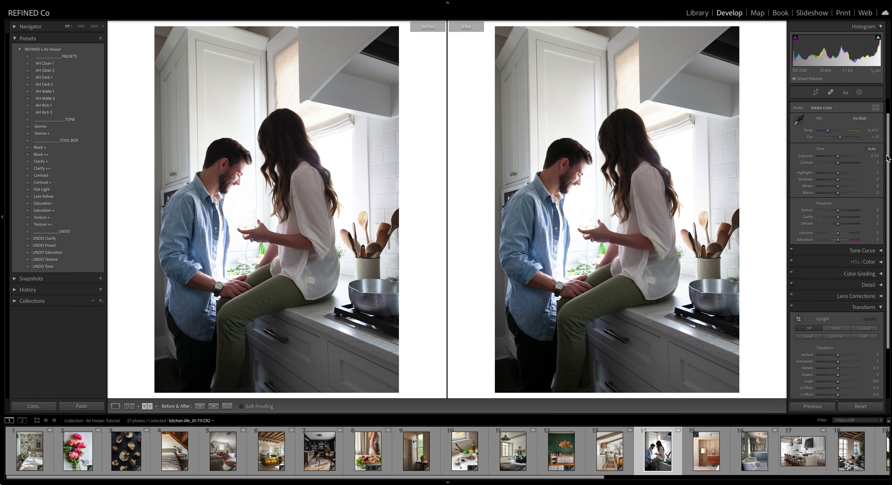
pyautogui.click(861, 119)
pyautogui.click(862, 126)
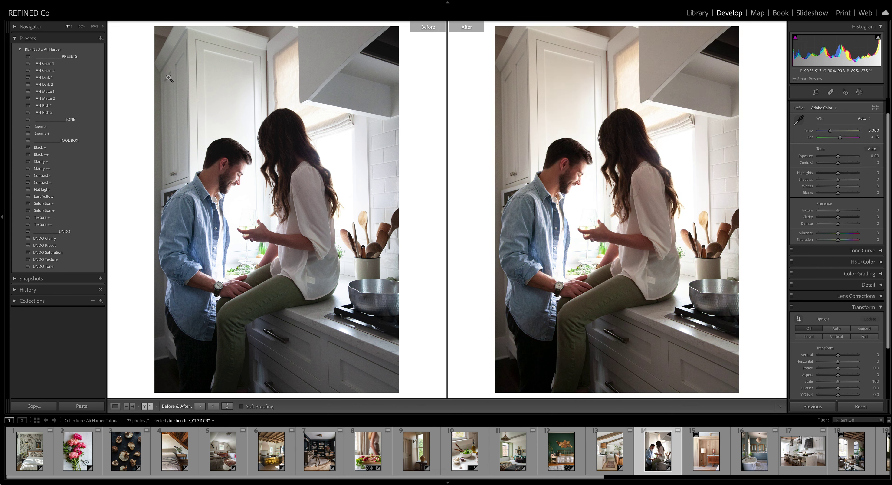
pyautogui.click(43, 63)
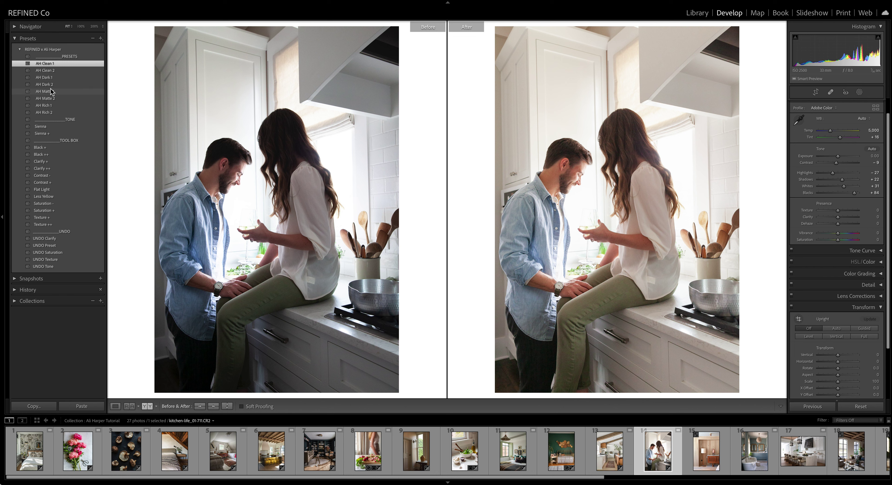
pyautogui.moveTo(837, 157); pyautogui.dragTo(834, 159)
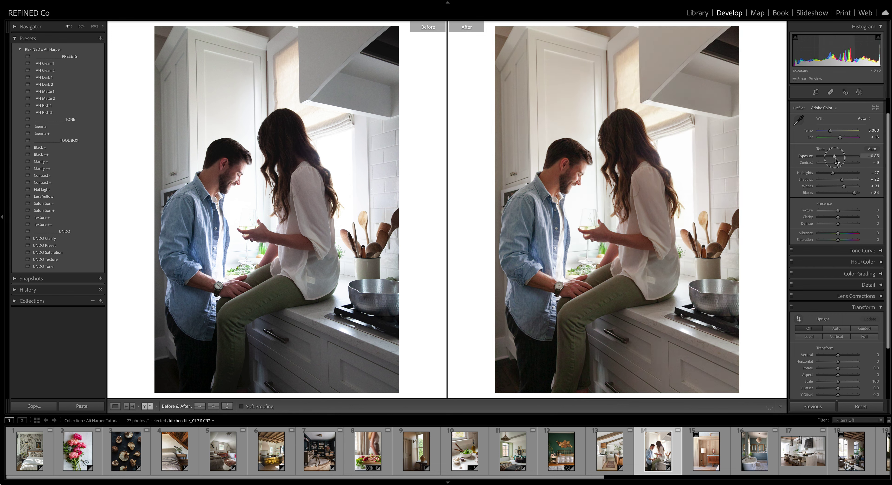
# Step: Try the AH Clean 2, Dark, Matte 2 and Rich presets on the couple photo, and return to AH Clean 1
pyautogui.click(45, 70)
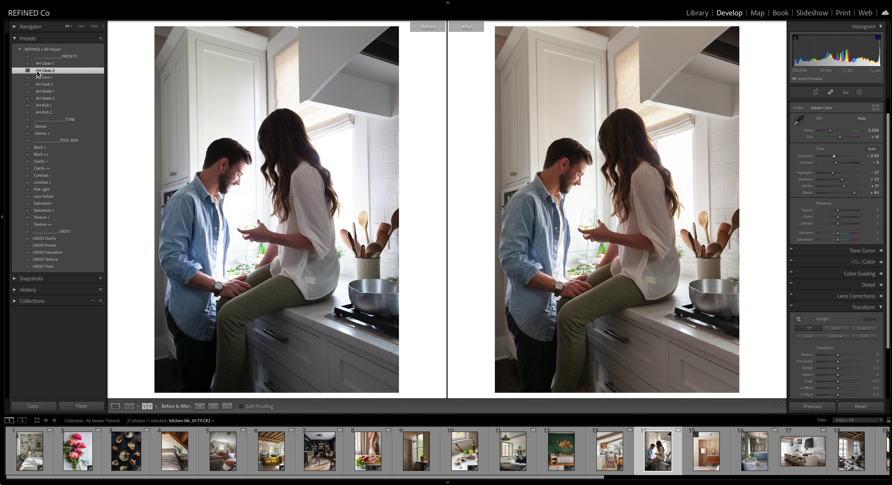
pyautogui.click(46, 78)
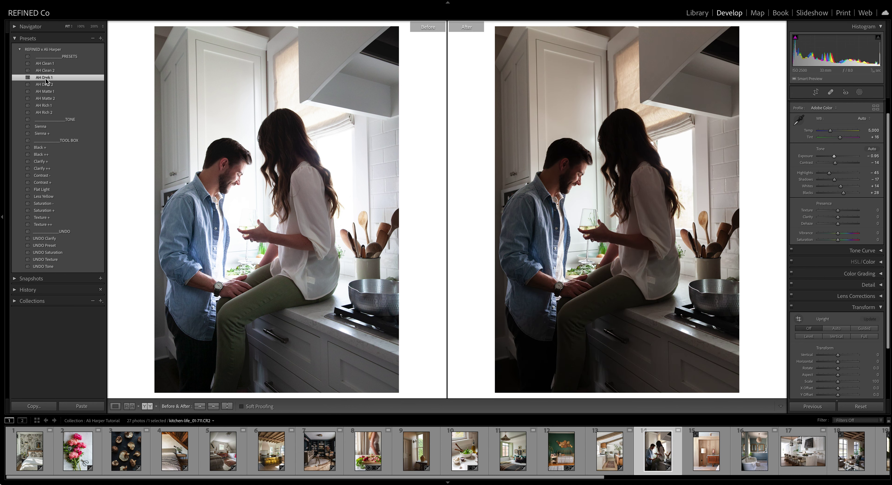
pyautogui.click(46, 85)
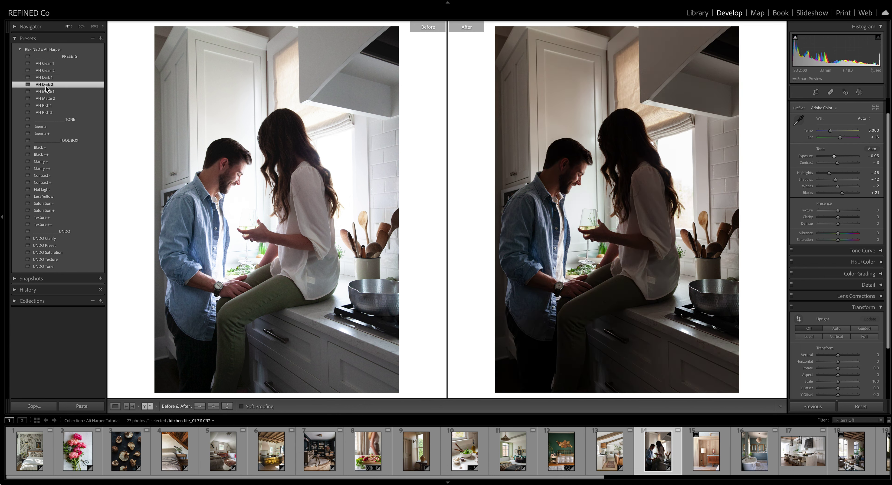
pyautogui.click(47, 99)
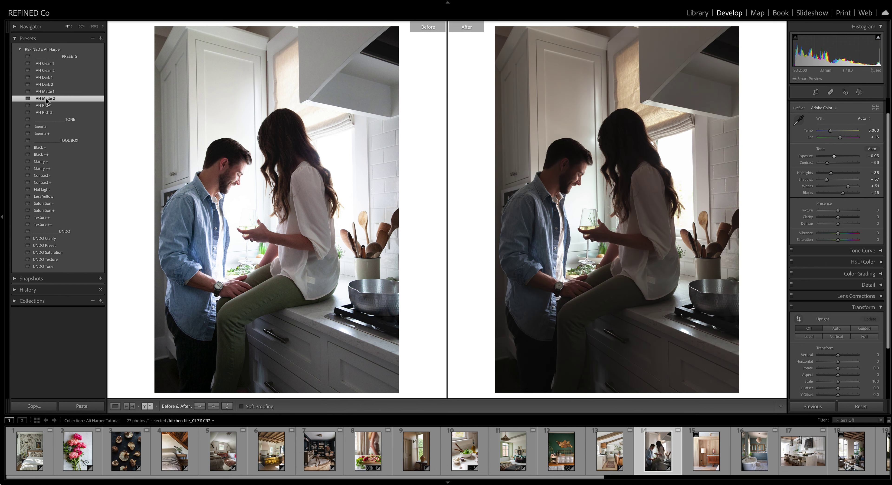
pyautogui.click(49, 106)
pyautogui.click(49, 113)
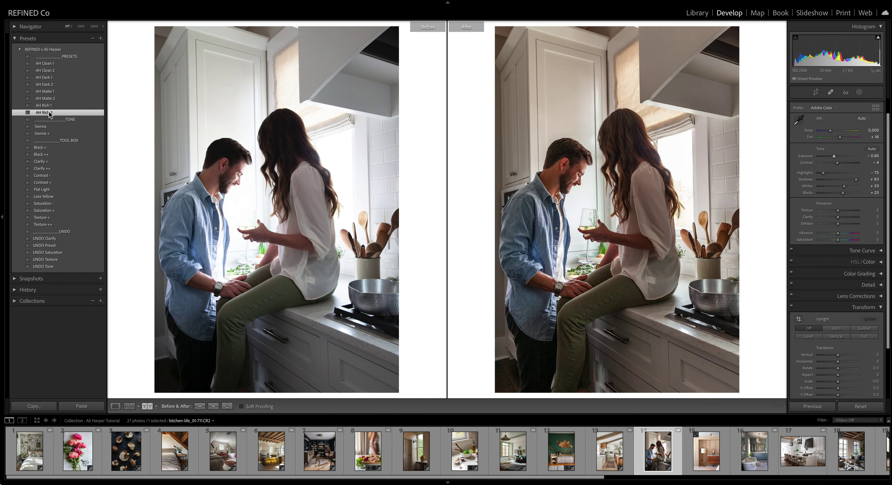
pyautogui.click(48, 71)
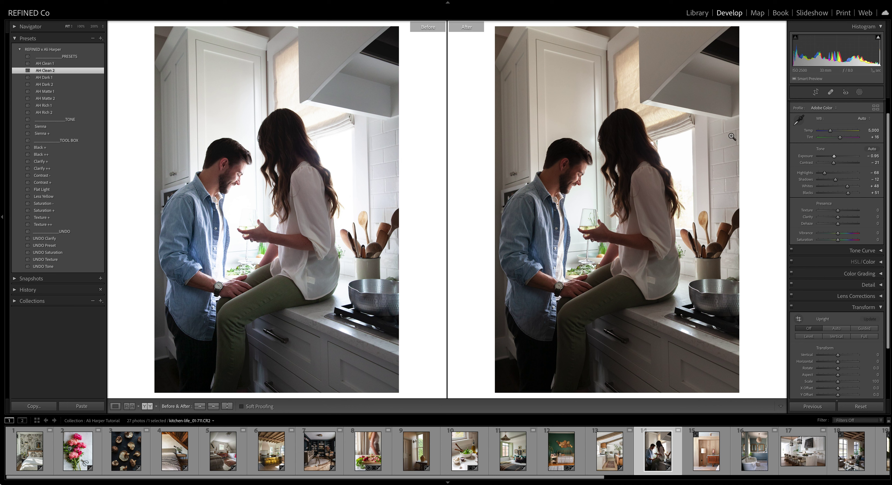
pyautogui.click(48, 63)
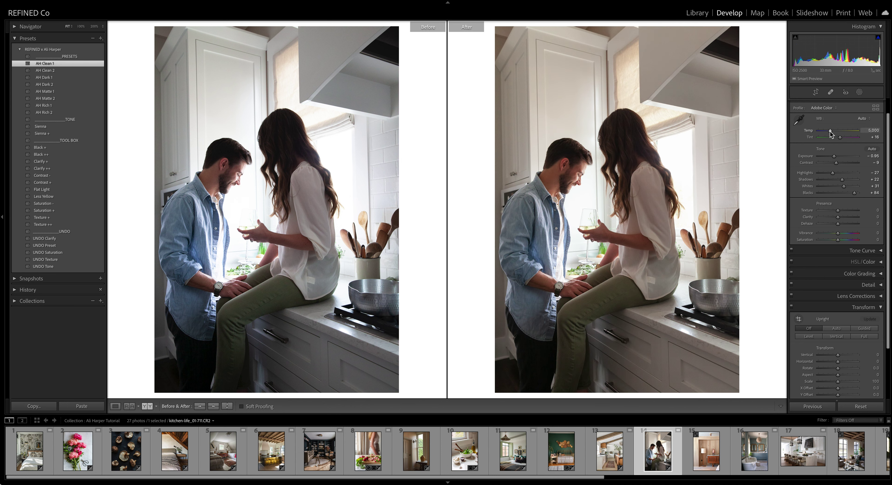
# Step: Warm the couple photo to a temperature of 5,095 and raise its shadows to +33
pyautogui.moveTo(829, 132); pyautogui.dragTo(831, 134)
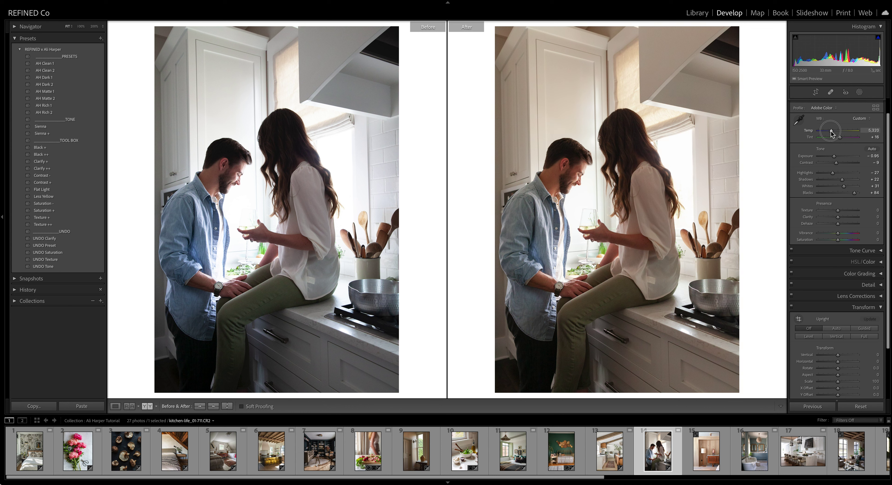
pyautogui.moveTo(831, 133); pyautogui.dragTo(831, 133)
pyautogui.moveTo(842, 179); pyautogui.dragTo(845, 182)
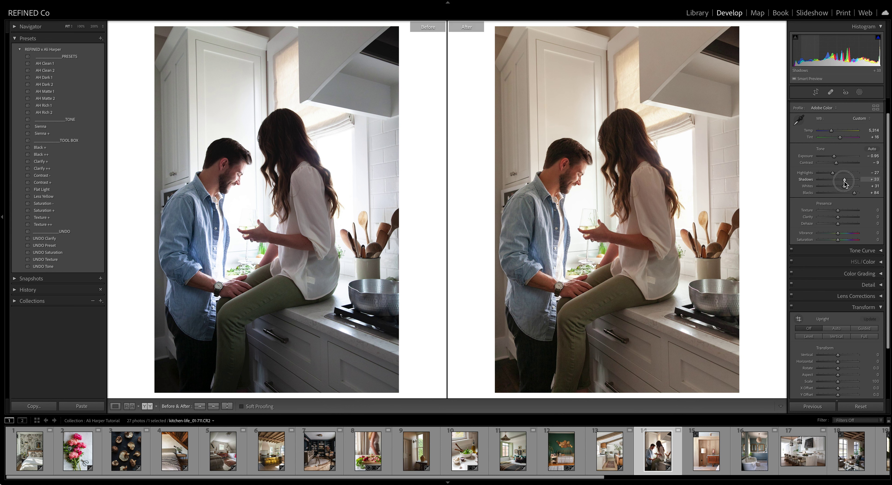
pyautogui.moveTo(831, 129); pyautogui.dragTo(830, 130)
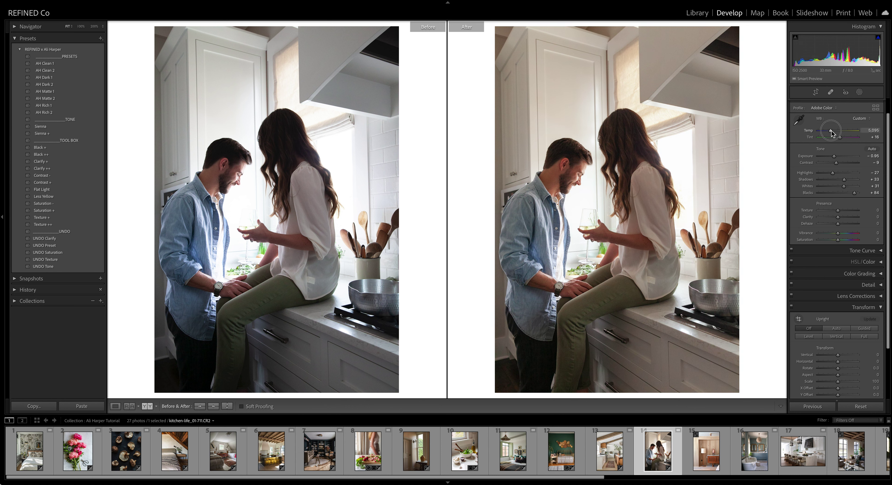
# Step: Apply Less Yellow and Clarity + to the couple photo, undo a Saturation + trial, and set exposure to -0.90 and shadows to +37
pyautogui.click(47, 197)
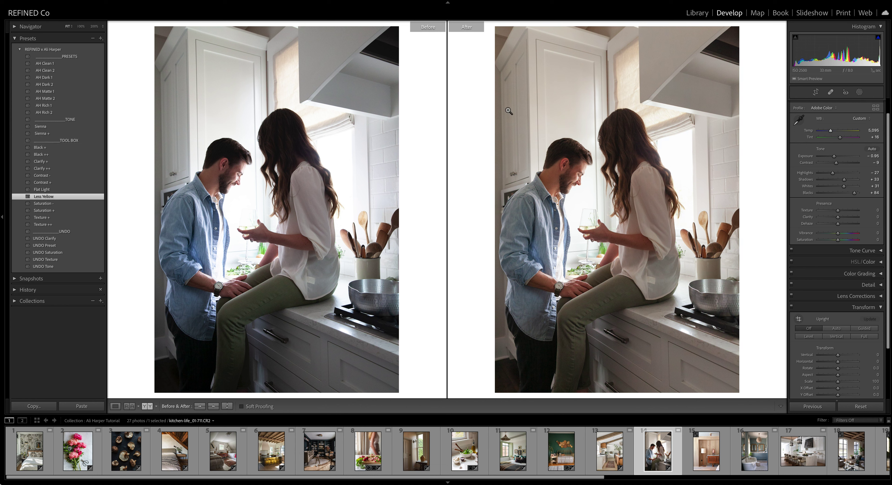
pyautogui.click(49, 162)
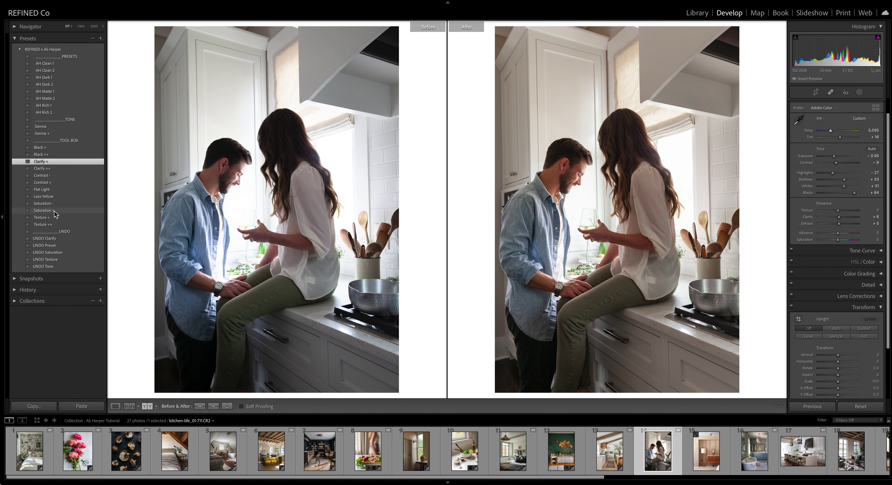
pyautogui.click(51, 211)
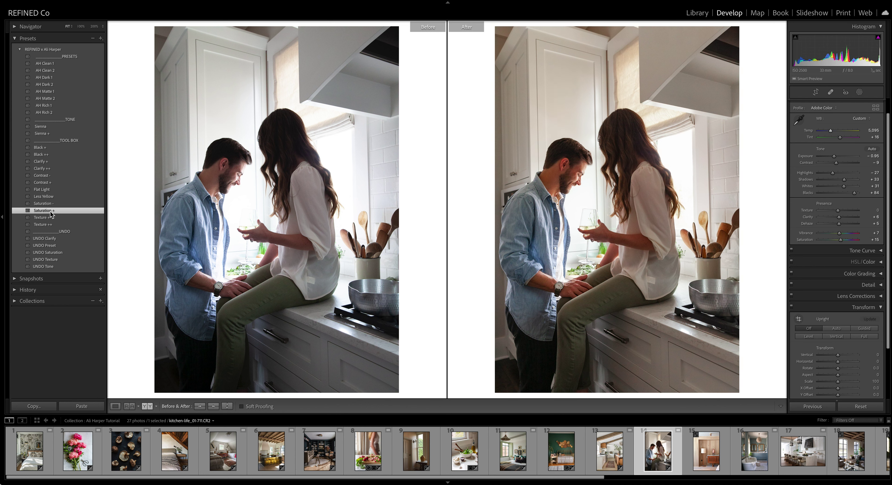
pyautogui.hotkey('ctrl', 'z')
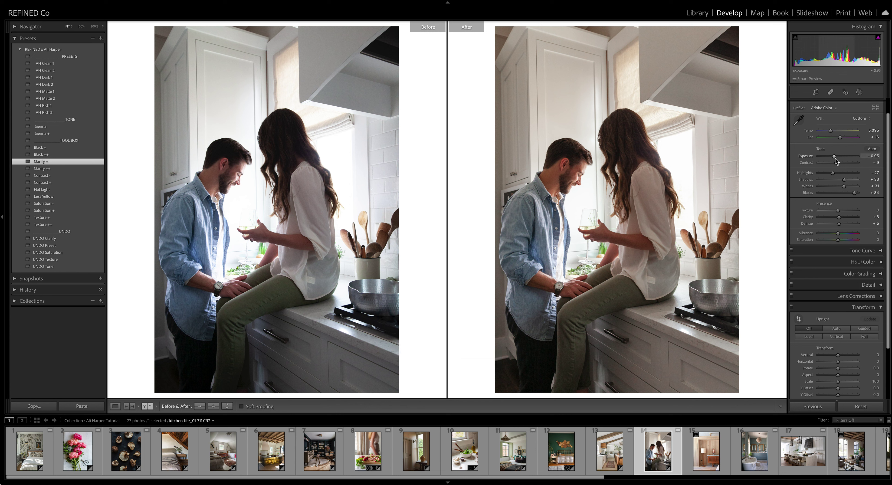
pyautogui.moveTo(835, 159); pyautogui.dragTo(843, 181)
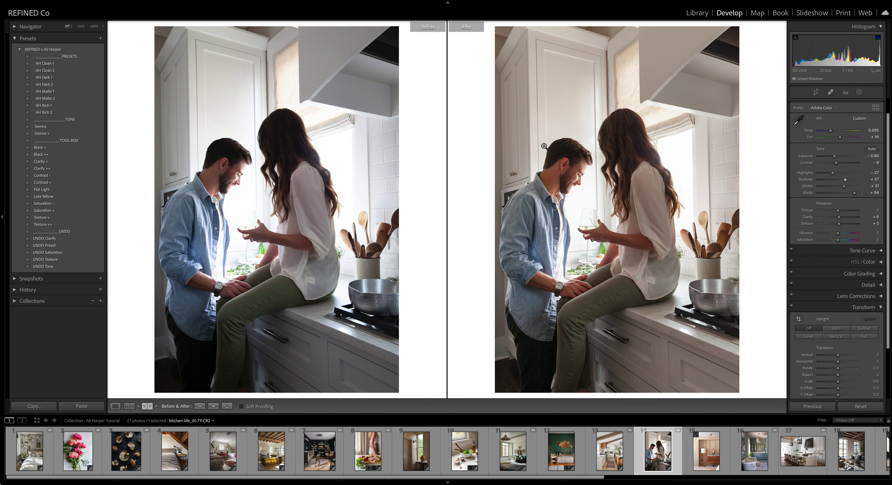
# Step: Open the wood-paneled room photo, apply AH Matte 2 with exposure at -0.90, and add the Saturation + preset
pyautogui.press('Right')
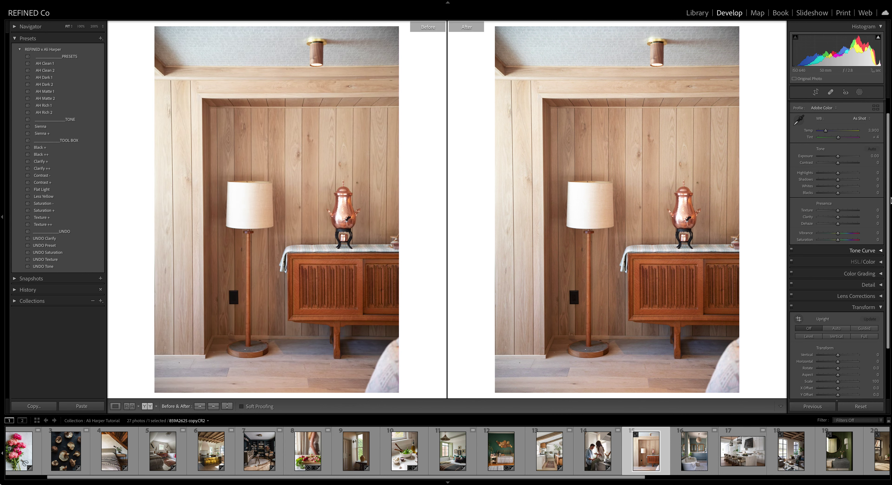
pyautogui.click(51, 99)
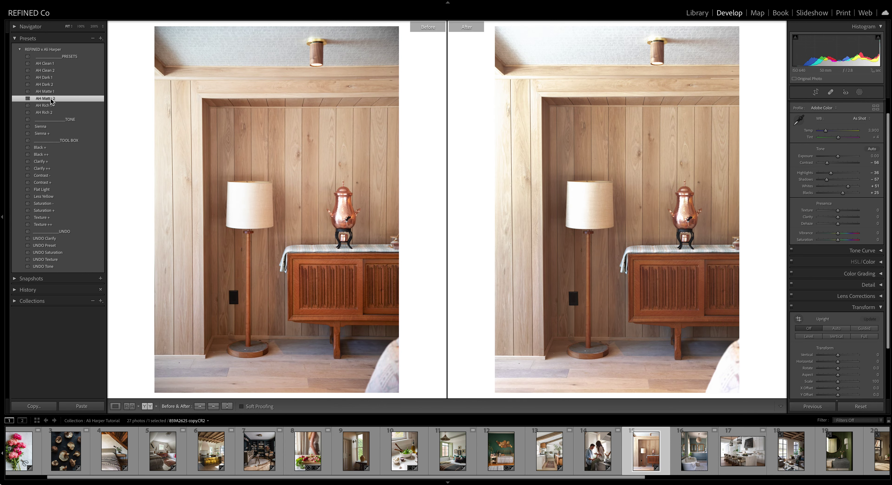
pyautogui.moveTo(838, 156); pyautogui.dragTo(836, 159)
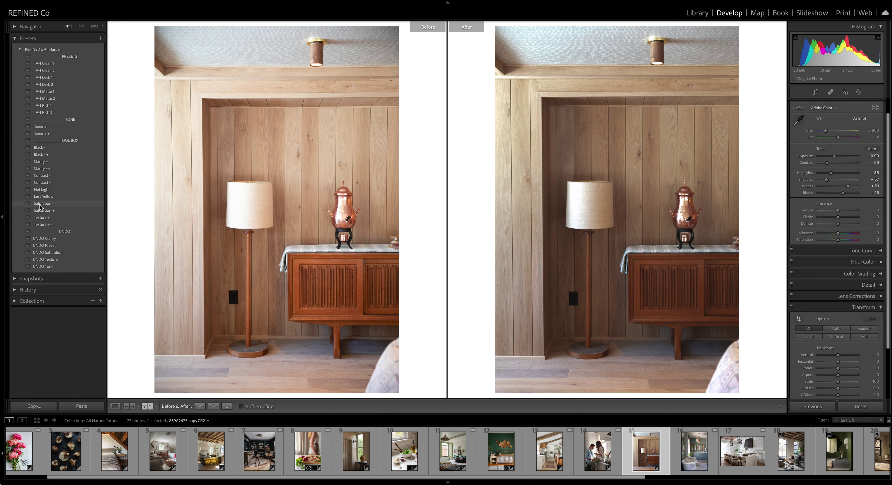
pyautogui.click(44, 211)
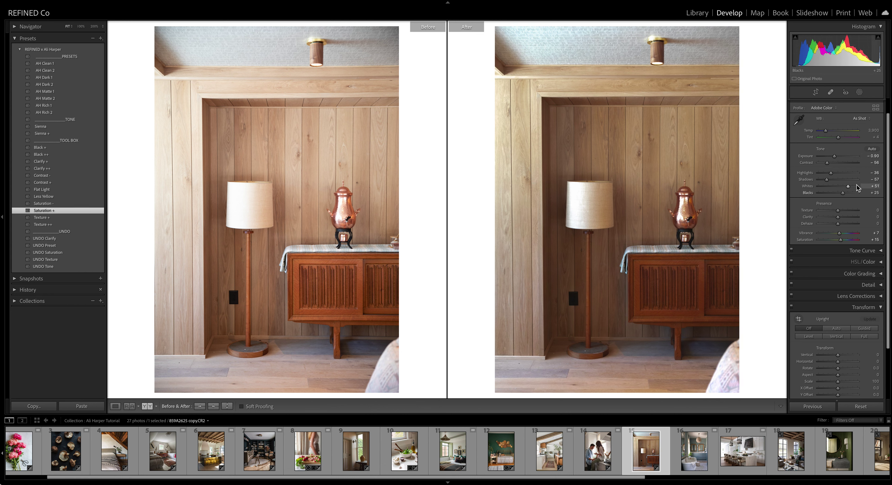
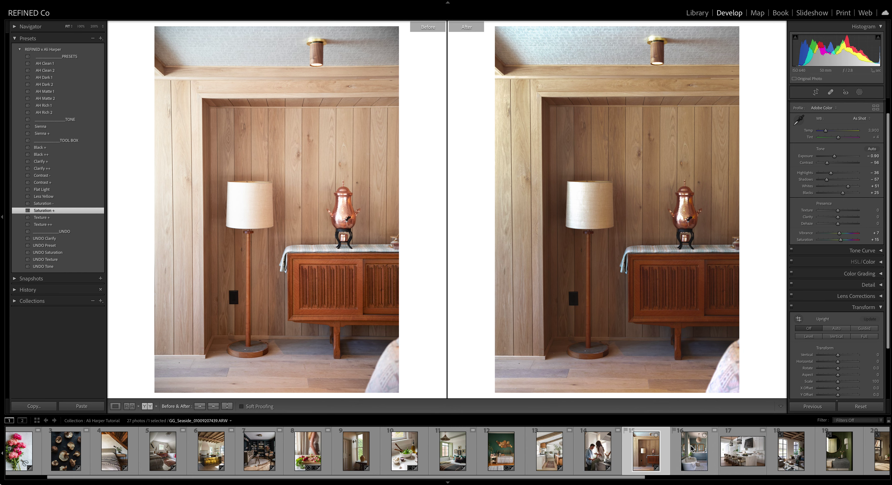
# Step: Open the blue-green bathroom photo and try the AH Clean, AH Dark, AH Matte and AH Rich 2 presets on it
pyautogui.scroll(-1, 692, 448)
pyautogui.click(648, 462)
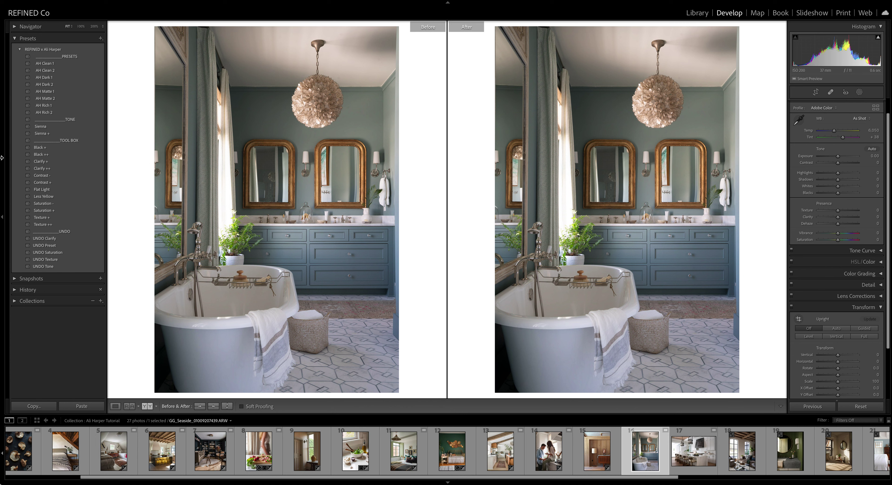
pyautogui.click(46, 63)
pyautogui.click(49, 71)
pyautogui.click(48, 78)
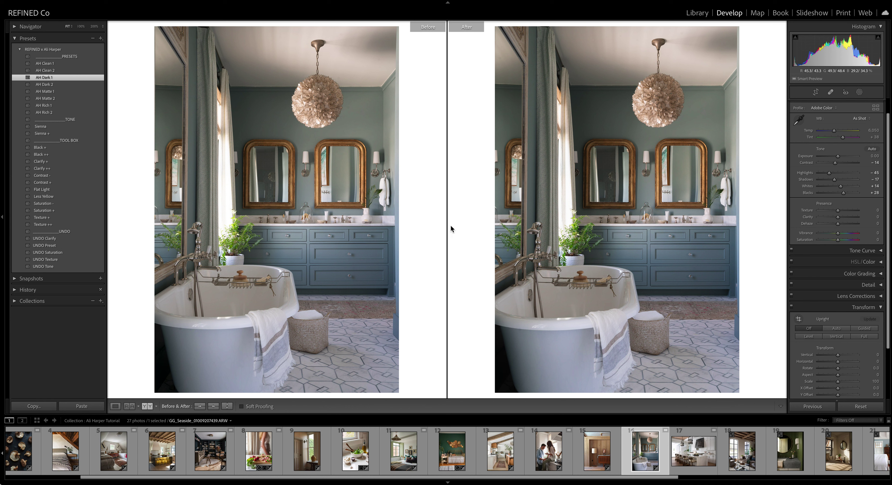
pyautogui.click(59, 86)
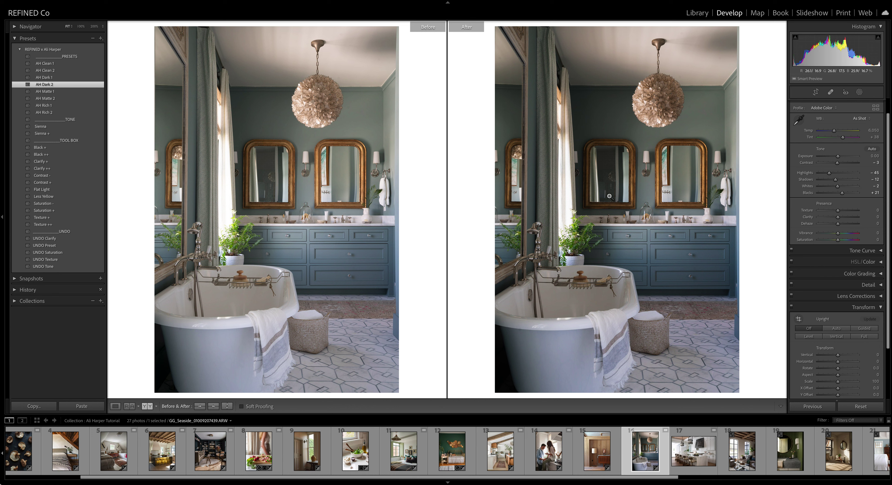
pyautogui.click(52, 91)
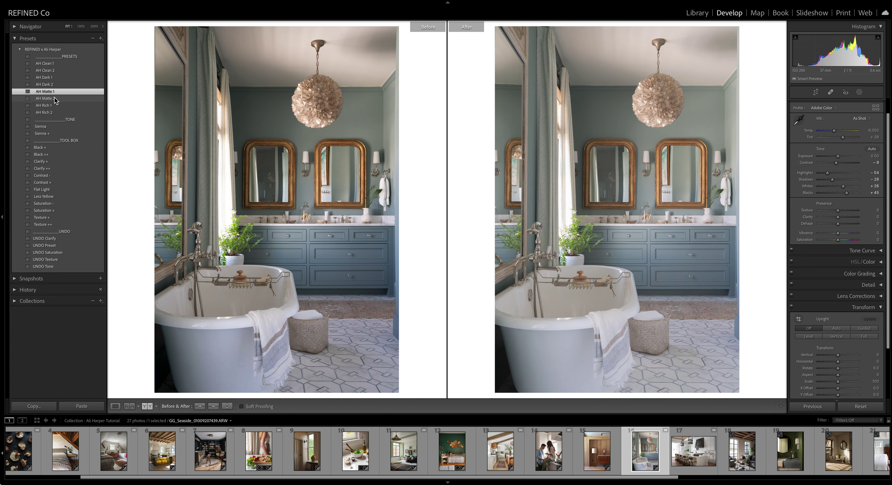
pyautogui.click(54, 99)
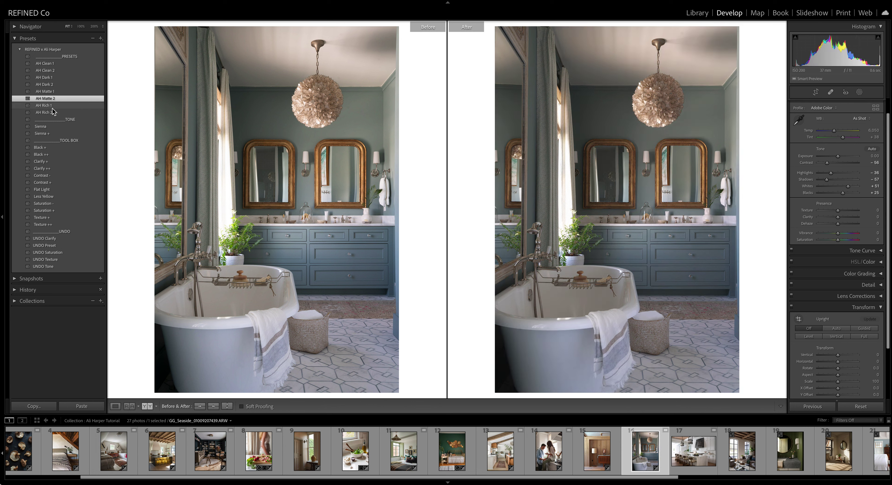
pyautogui.click(53, 113)
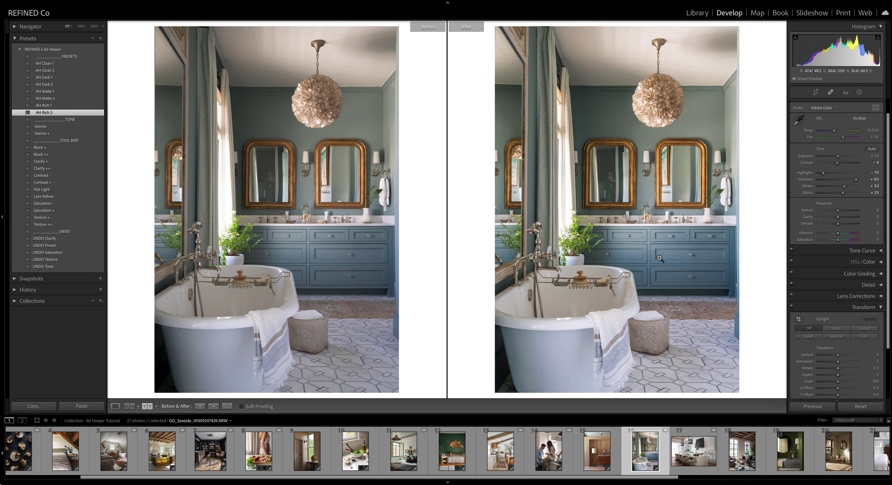
# Step: Apply AH Dark 2 to the bathroom photo and set temperature to 6,313 and exposure to +0.40
pyautogui.click(47, 84)
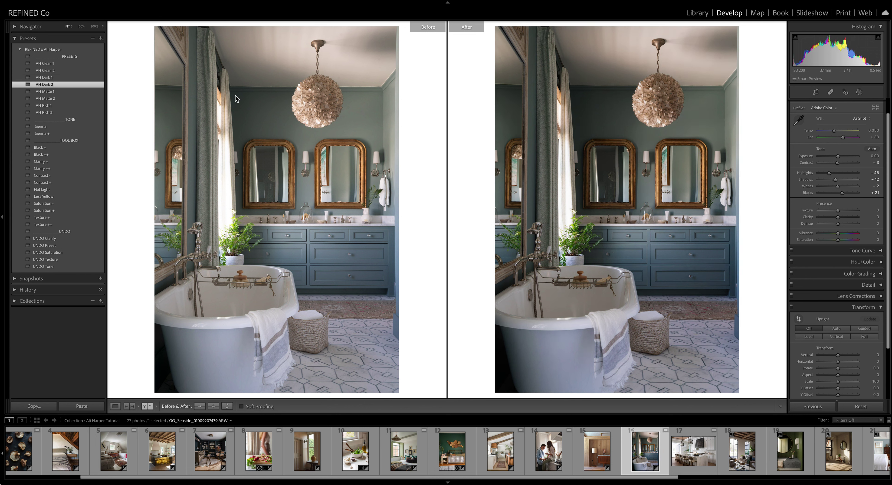
pyautogui.click(838, 156)
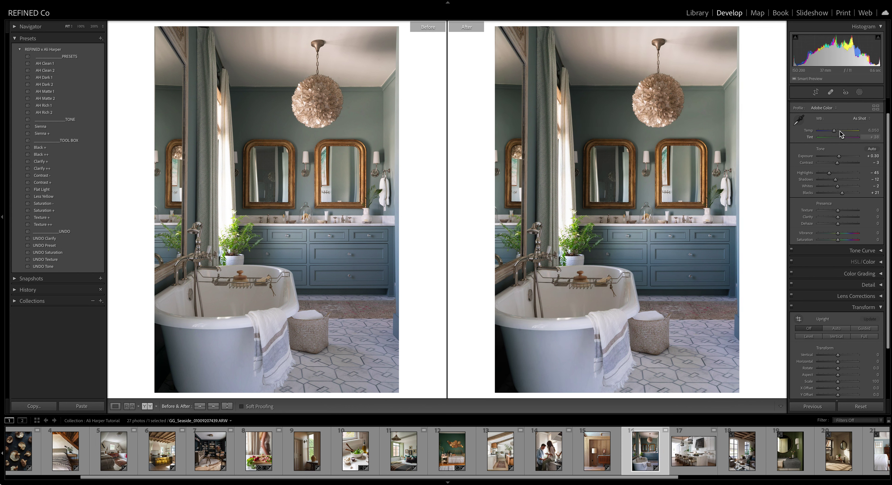
pyautogui.moveTo(834, 133); pyautogui.dragTo(839, 156)
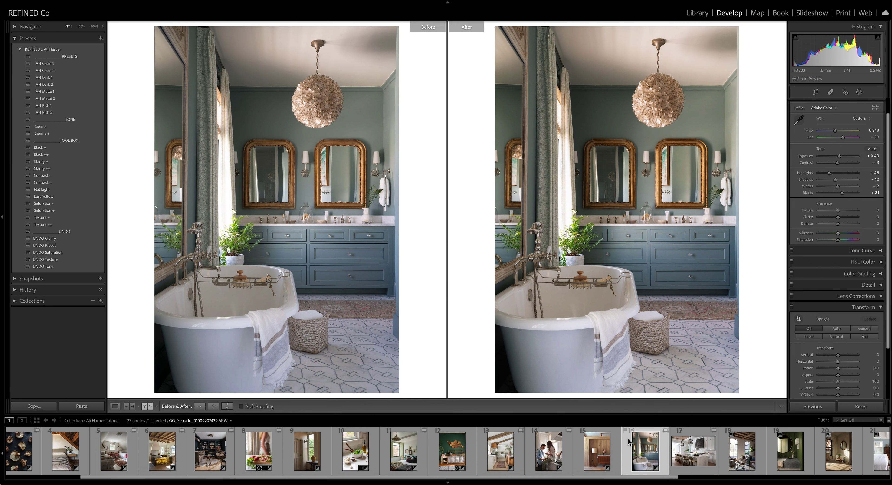
# Step: Open the white kitchen photo with the marble island and apply the AH Clean 2 and Flat Light presets
pyautogui.hscroll(3, 650, 445)
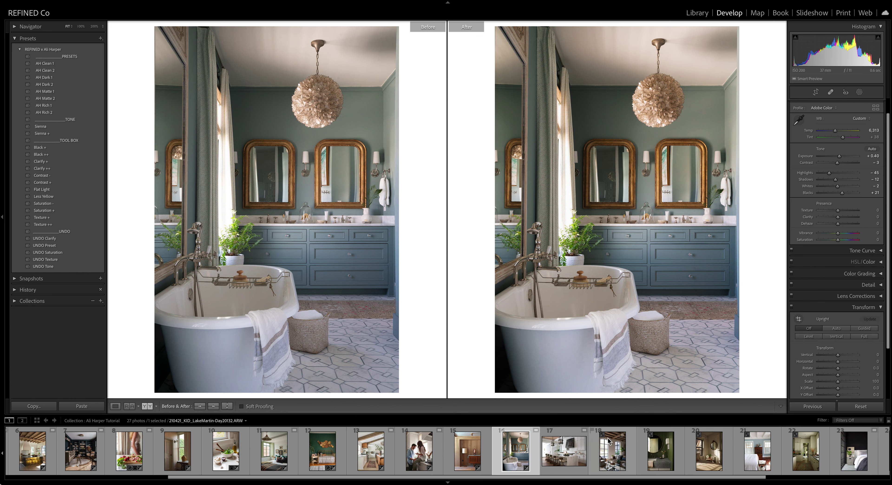
pyautogui.click(567, 459)
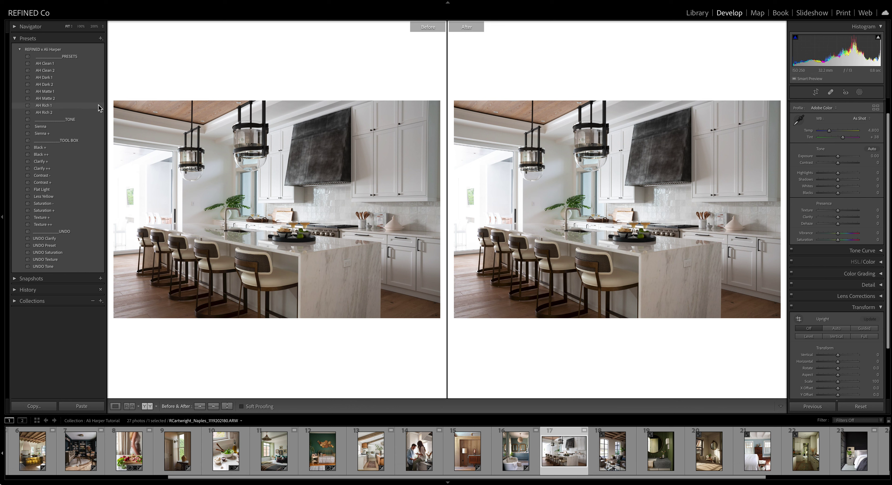
pyautogui.click(43, 70)
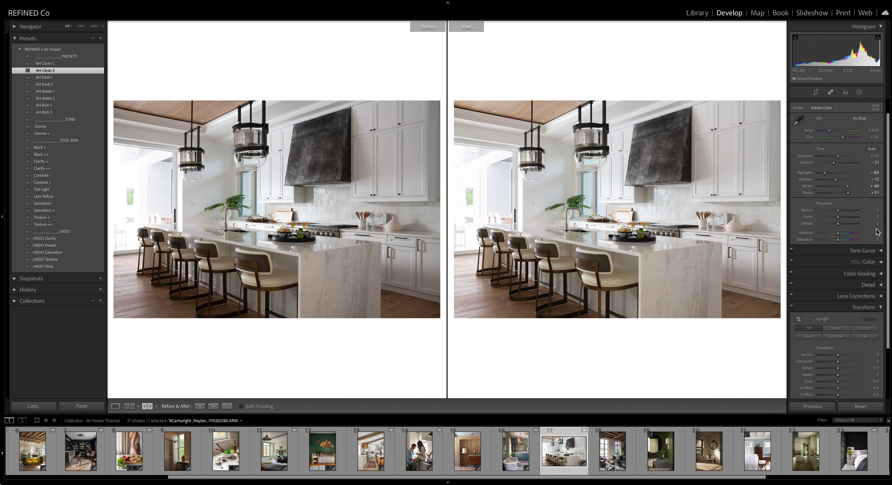
pyautogui.click(50, 189)
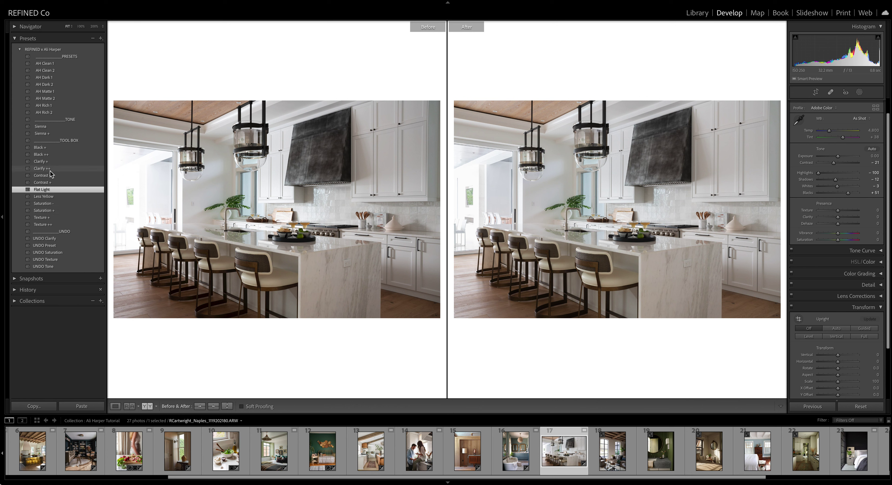
# Step: Add the Clarity + and Contrast + presets to the kitchen photo, and set exposure to +0.10 and contrast to -5
pyautogui.click(50, 162)
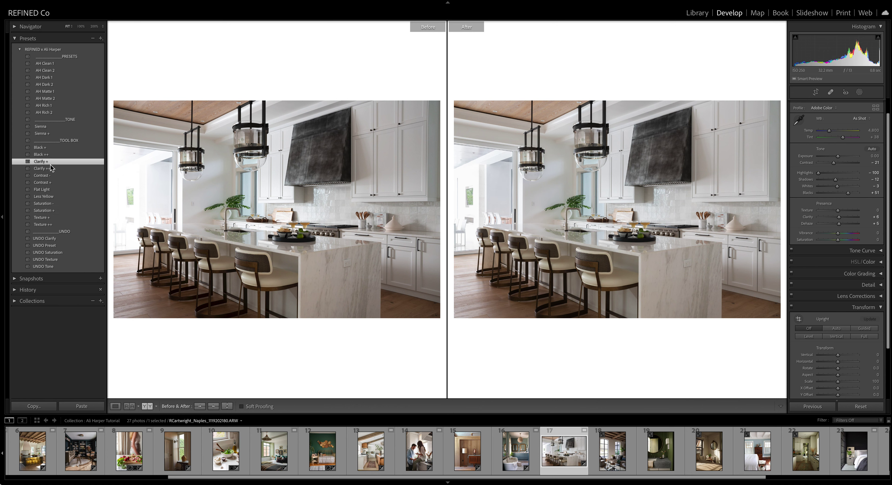
pyautogui.click(46, 183)
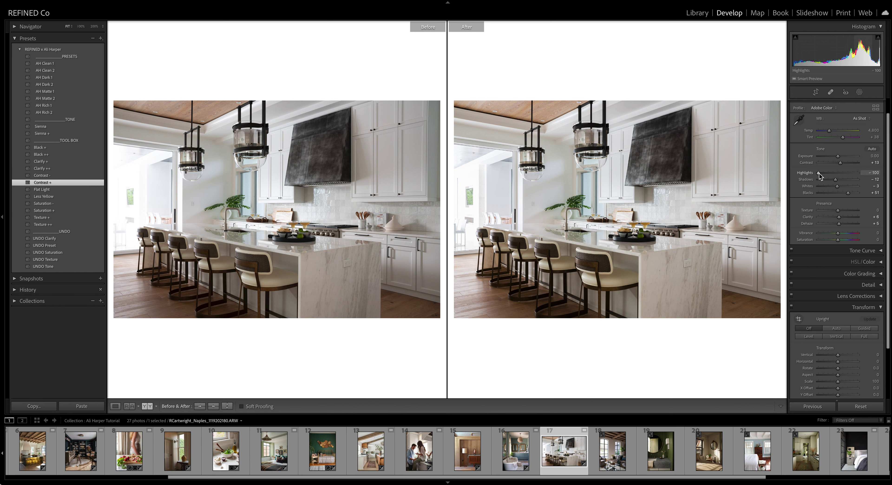
pyautogui.moveTo(840, 164); pyautogui.dragTo(838, 158)
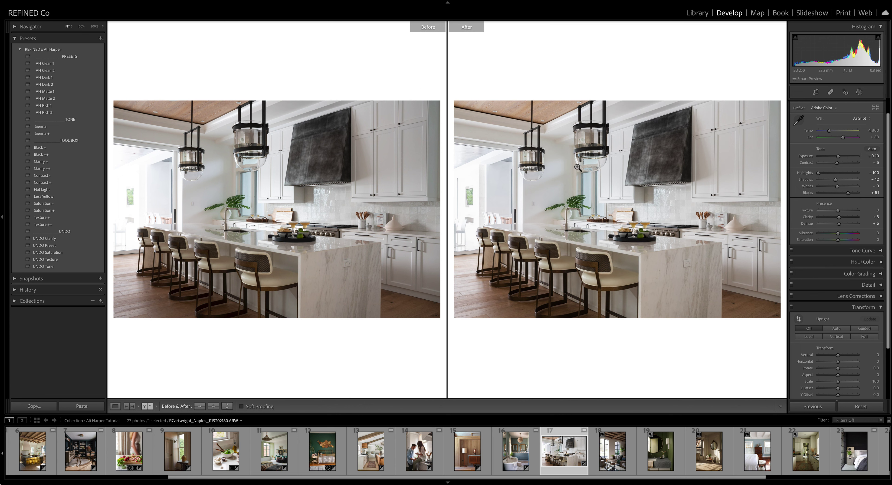
# Step: Open the living room photo with arched windows and try the AH Clean, AH Dark, AH Matte 1 and AH Rich 1 presets on it
pyautogui.click(610, 456)
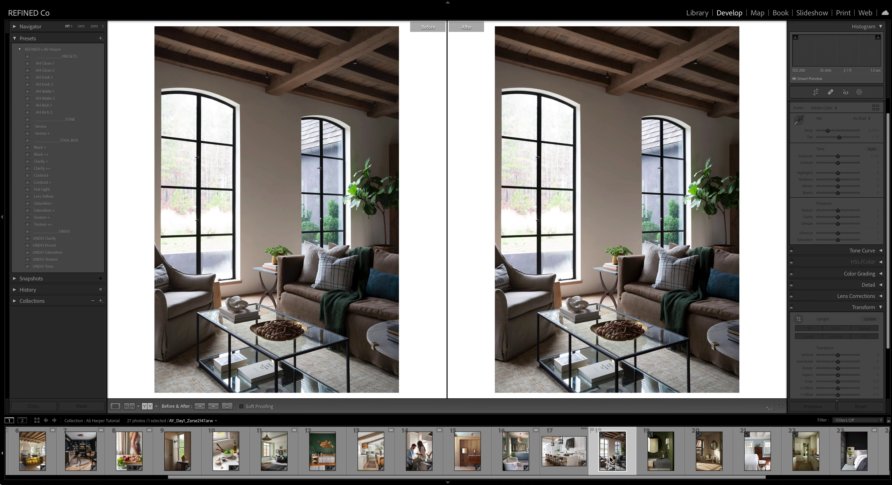
pyautogui.click(48, 64)
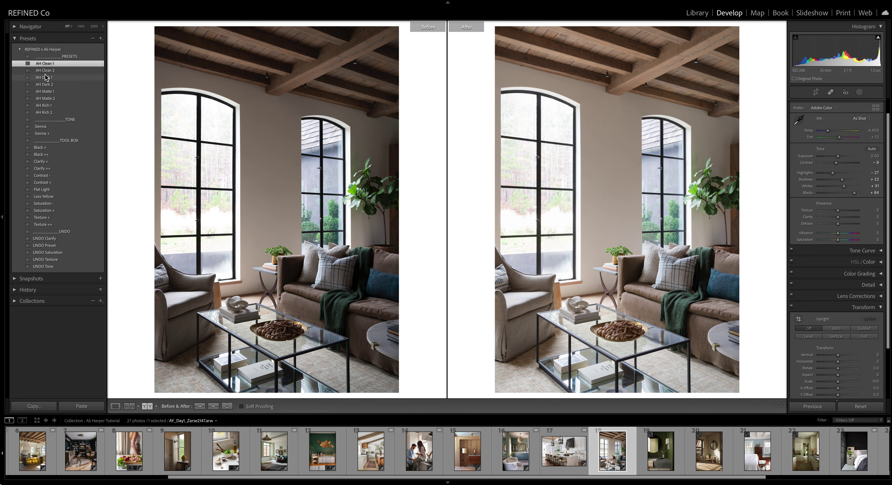
pyautogui.click(45, 72)
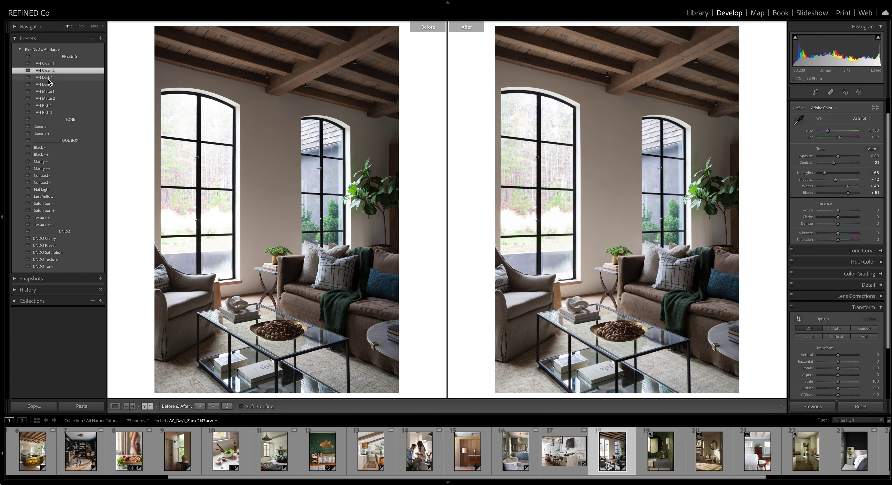
pyautogui.click(48, 78)
pyautogui.click(49, 85)
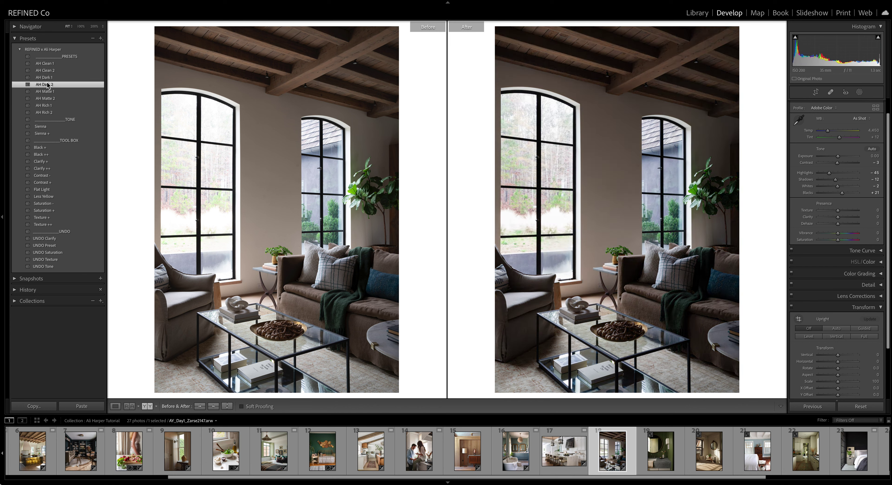
pyautogui.click(48, 92)
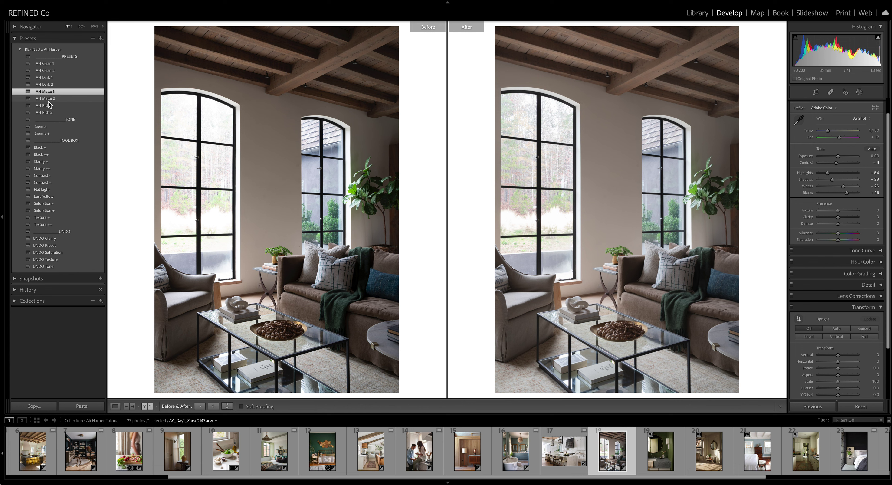
pyautogui.click(49, 105)
# Step: Apply AH Rich 2 to the living room photo and set exposure to +0.20 and blacks to +52
pyautogui.click(49, 113)
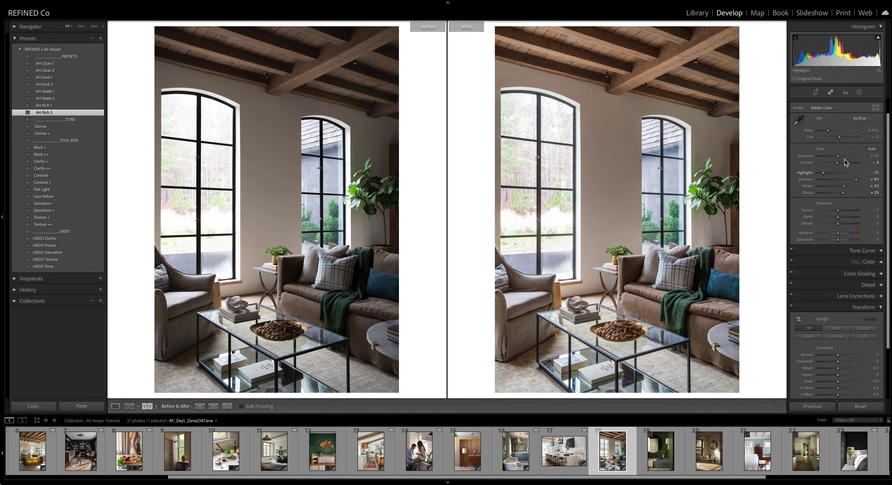
pyautogui.moveTo(837, 157); pyautogui.dragTo(838, 159)
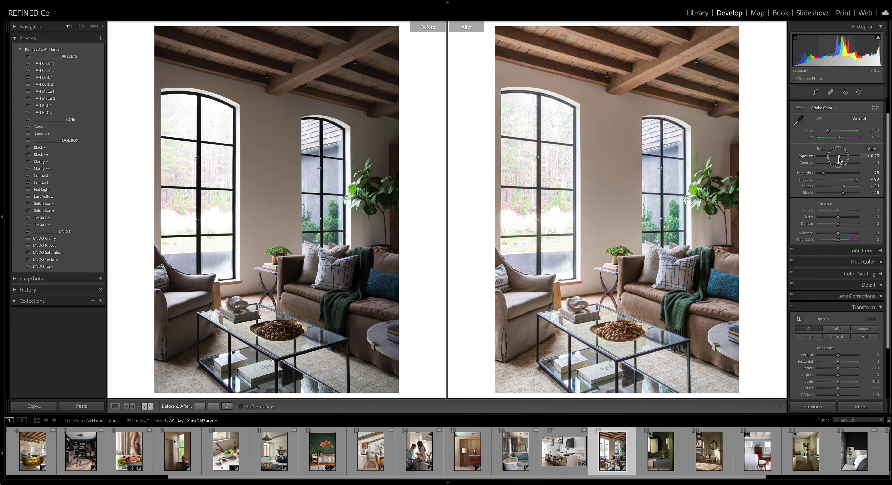
pyautogui.moveTo(842, 193)
pyautogui.mouseDown()
pyautogui.moveTo(826, 199)
pyautogui.moveTo(848, 204)
pyautogui.mouseUp()
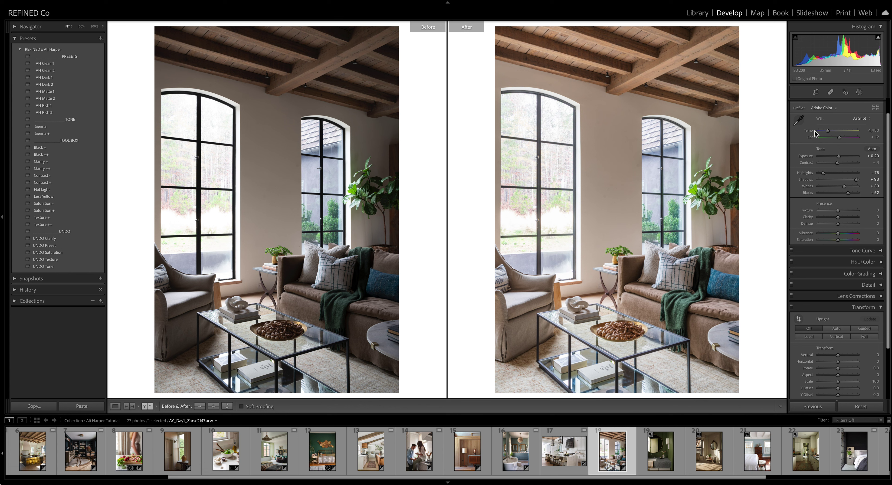
# Step: Try Auto white balance and the Sienna and Sienna + tone presets on the living room photo, reverting each trial
pyautogui.click(859, 118)
pyautogui.click(861, 127)
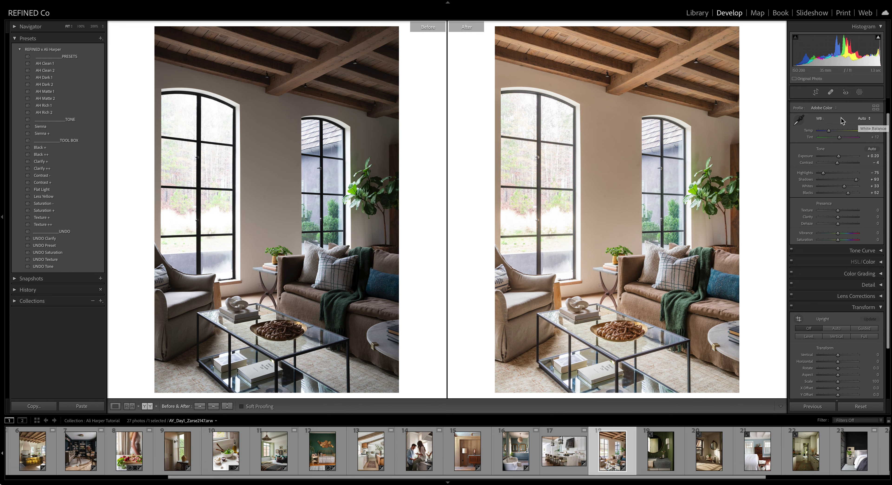
pyautogui.click(859, 119)
pyautogui.click(865, 111)
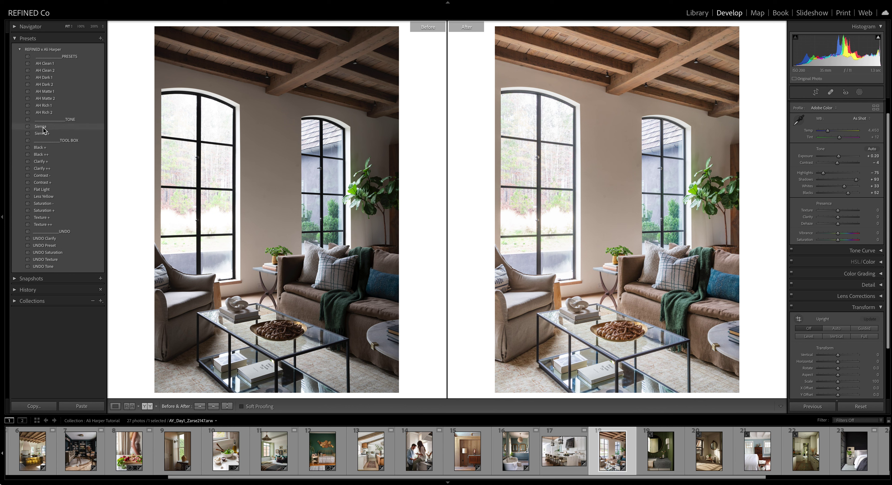
pyautogui.click(43, 133)
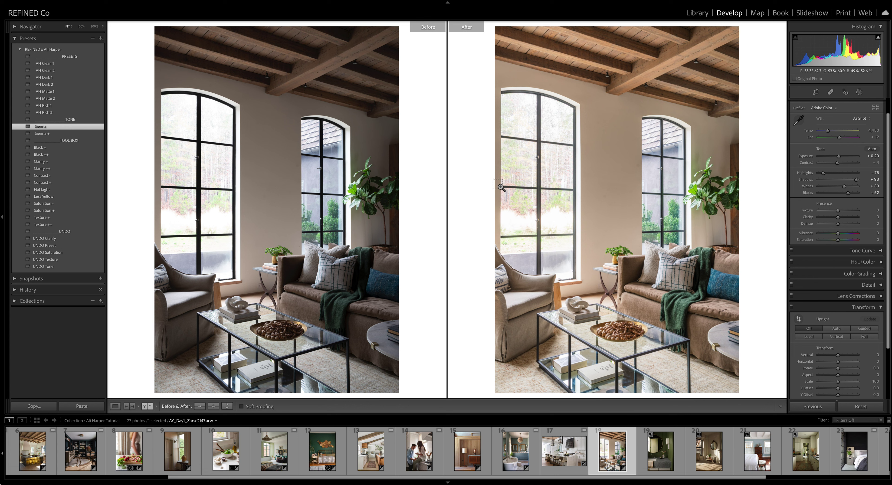
pyautogui.hotkey('ctrl', 'z')
pyautogui.hotkey('ctrl', 'z')
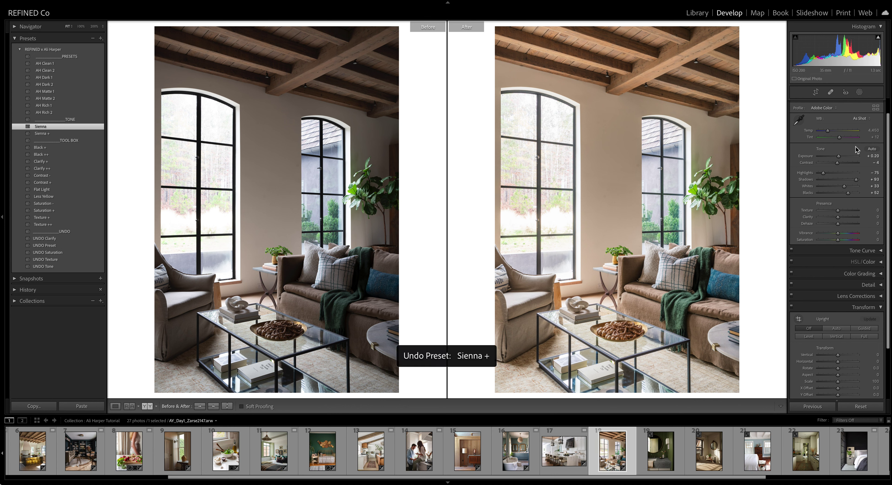
pyautogui.hotkey('ctrl', 'z')
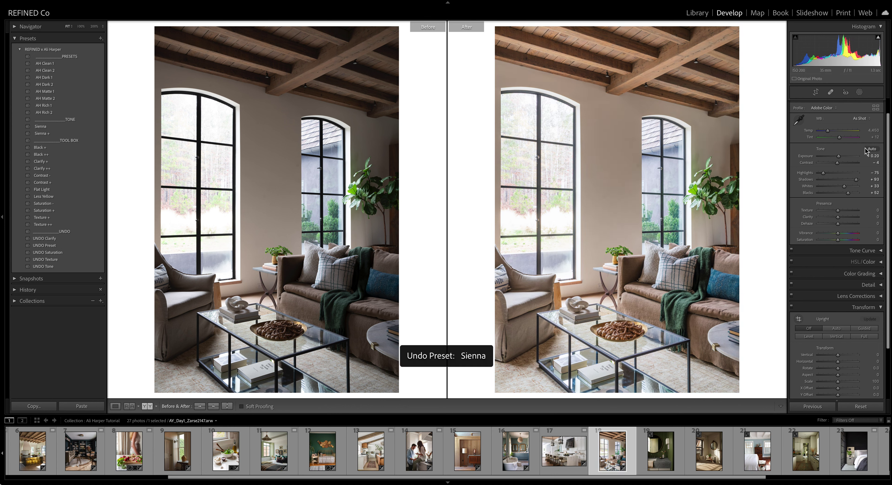
# Step: Set the living room photo's temperature to 4,419
pyautogui.moveTo(824, 131); pyautogui.dragTo(827, 134)
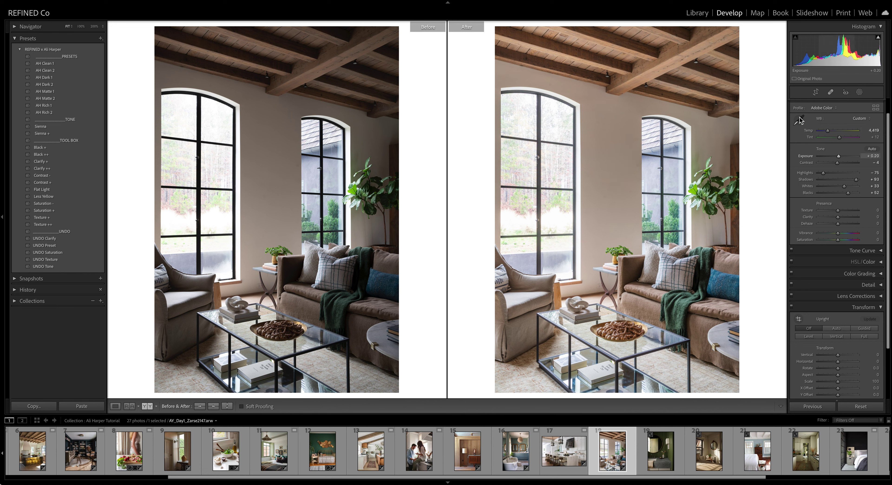
# Step: Open the green bathroom photo with the round mirror and set its white balance to Auto
pyautogui.press('Right')
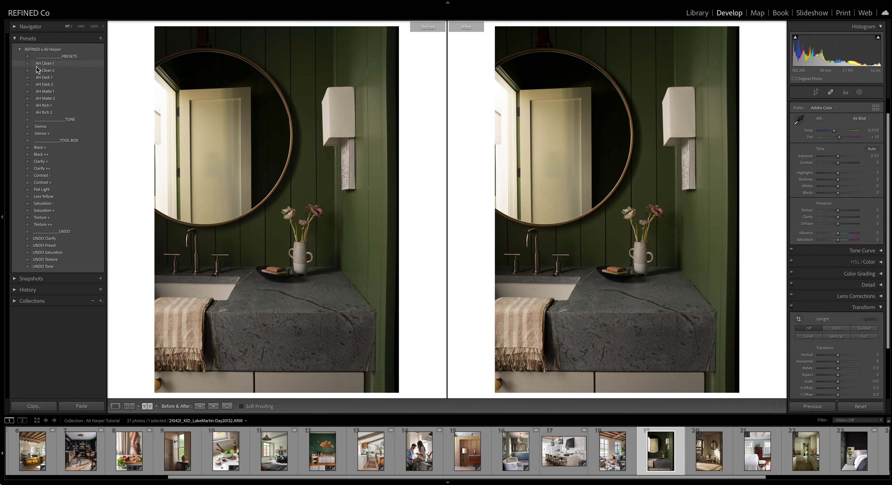
pyautogui.click(860, 118)
pyautogui.click(860, 125)
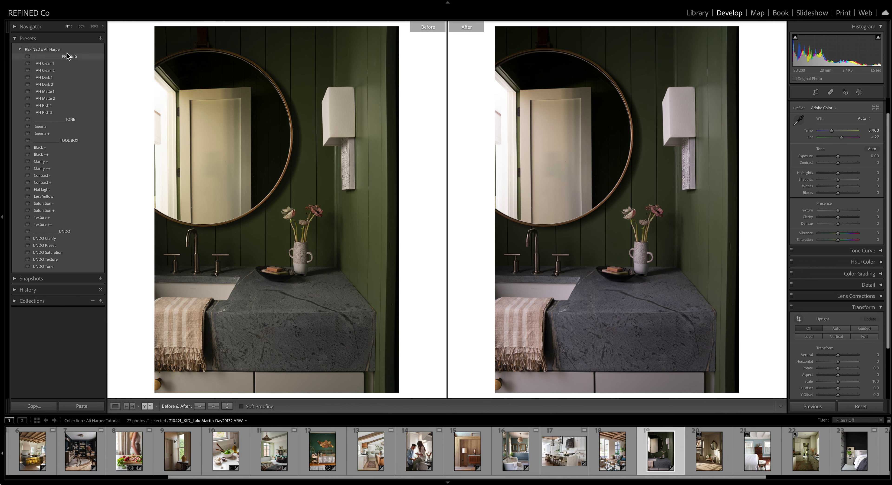
# Step: Try the AH Clean, AH Dark, AH Matte and AH Rich presets in turn on the green bathroom photo
pyautogui.click(54, 63)
pyautogui.click(54, 71)
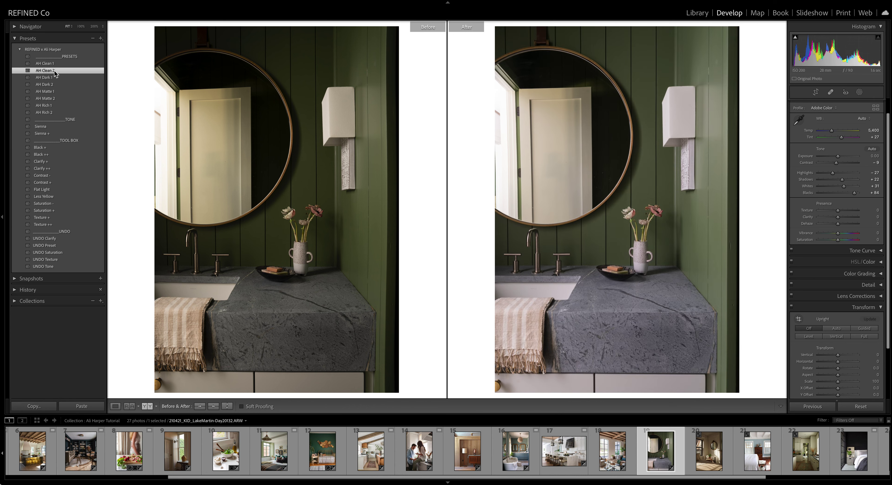
pyautogui.click(54, 78)
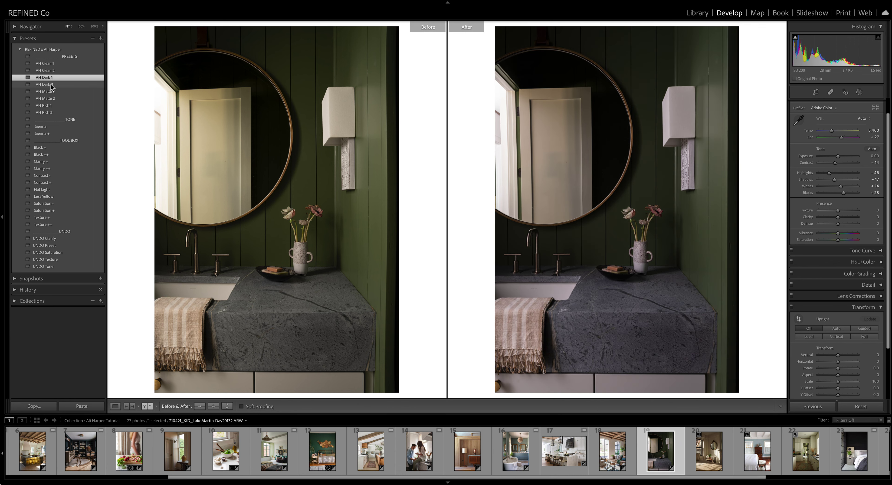
pyautogui.click(53, 85)
pyautogui.click(52, 92)
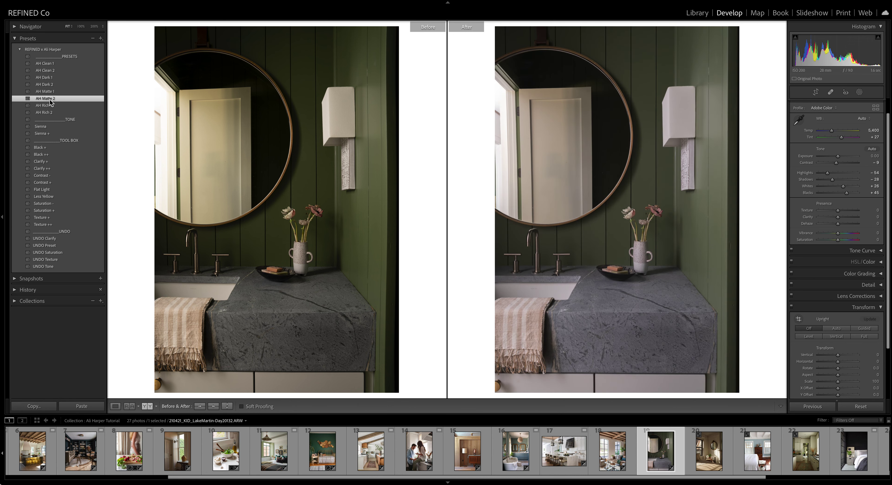
pyautogui.click(52, 99)
pyautogui.click(48, 106)
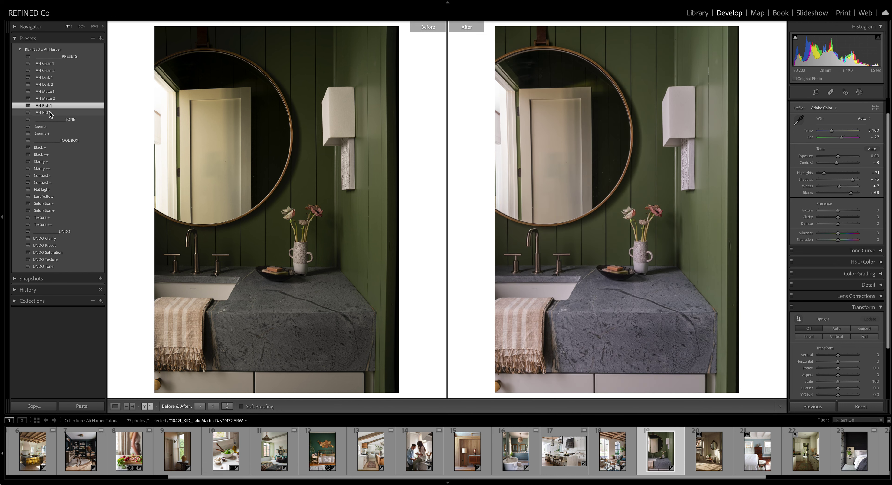
pyautogui.click(49, 112)
# Step: Apply AH Rich 1 and Contrast + to the green bathroom photo, with exposure +0.35, shadows +53, whites -7 and blacks +52
pyautogui.click(49, 106)
pyautogui.moveTo(838, 157); pyautogui.dragTo(840, 158)
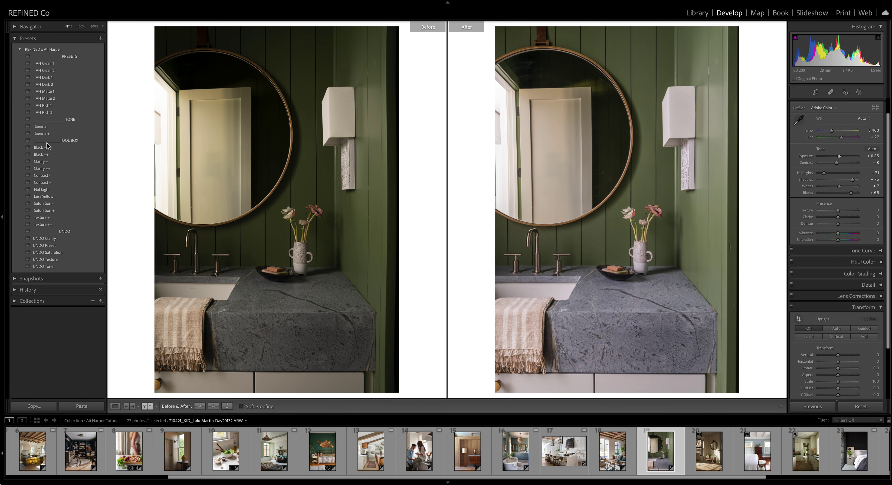
pyautogui.click(42, 183)
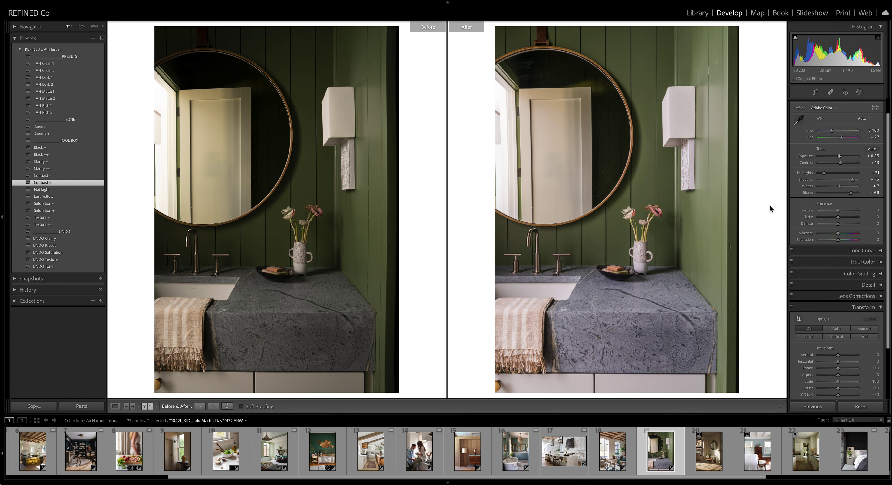
pyautogui.moveTo(852, 182)
pyautogui.mouseDown()
pyautogui.moveTo(846, 198)
pyautogui.moveTo(837, 187)
pyautogui.mouseUp()
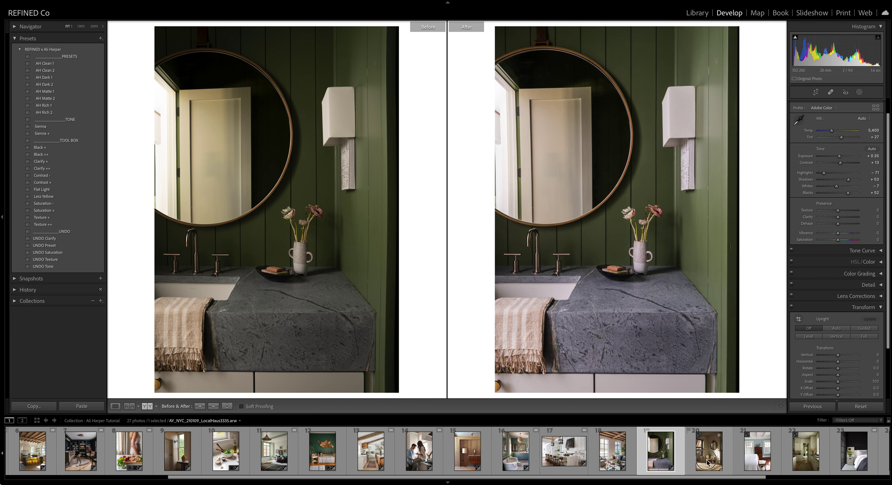
# Step: Compare the AH Clean, Dark, Matte and Rich presets on the sunlit bedroom photo with the oval mirror and apply AH Matte 1
pyautogui.click(708, 450)
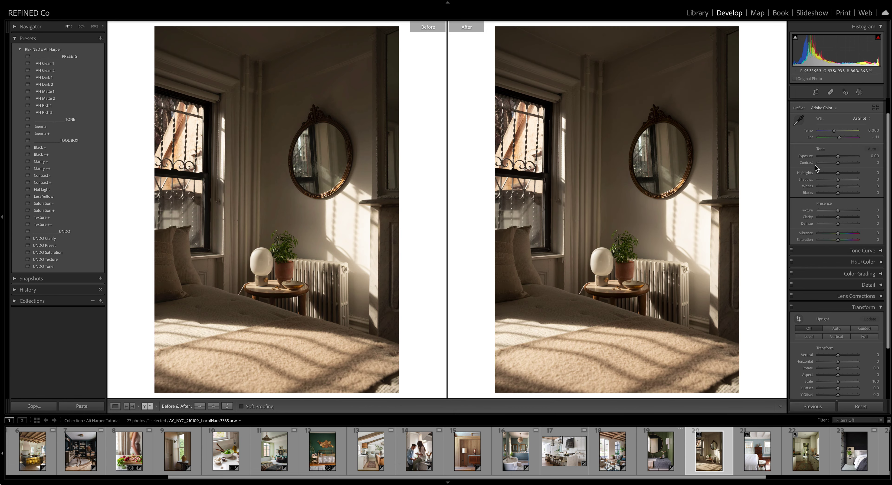
pyautogui.click(42, 65)
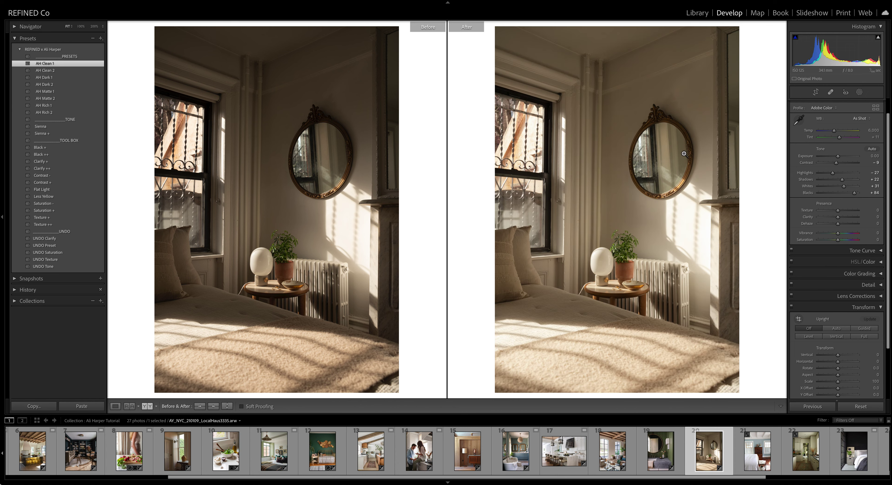
pyautogui.click(55, 78)
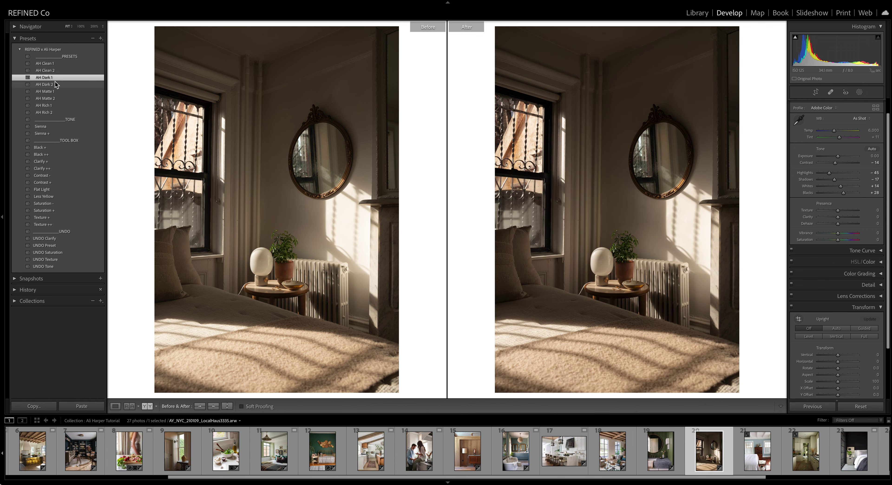
pyautogui.click(54, 92)
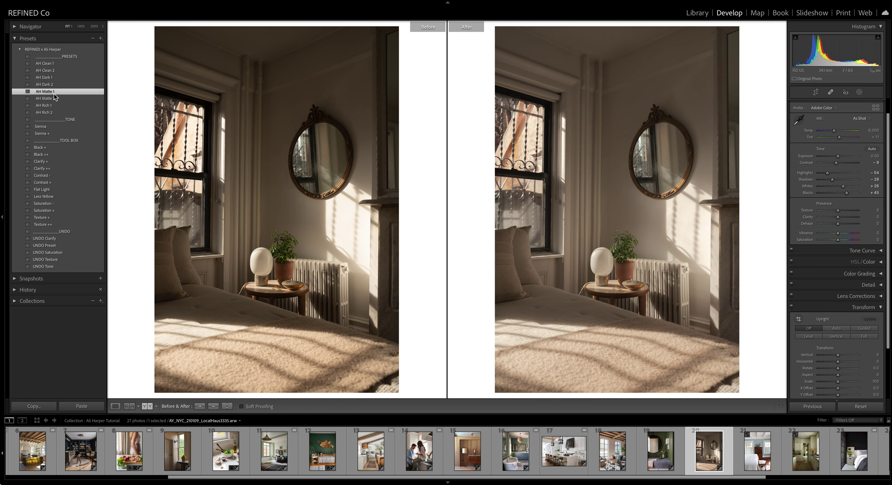
pyautogui.click(53, 99)
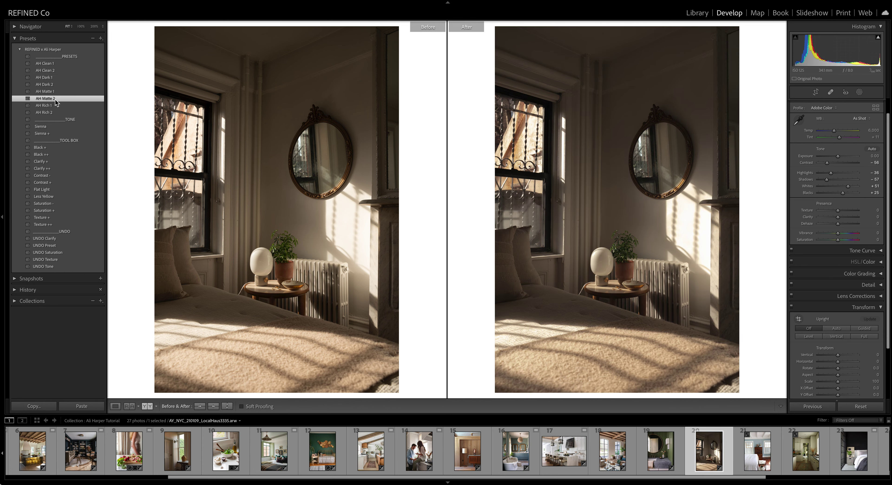
pyautogui.click(55, 106)
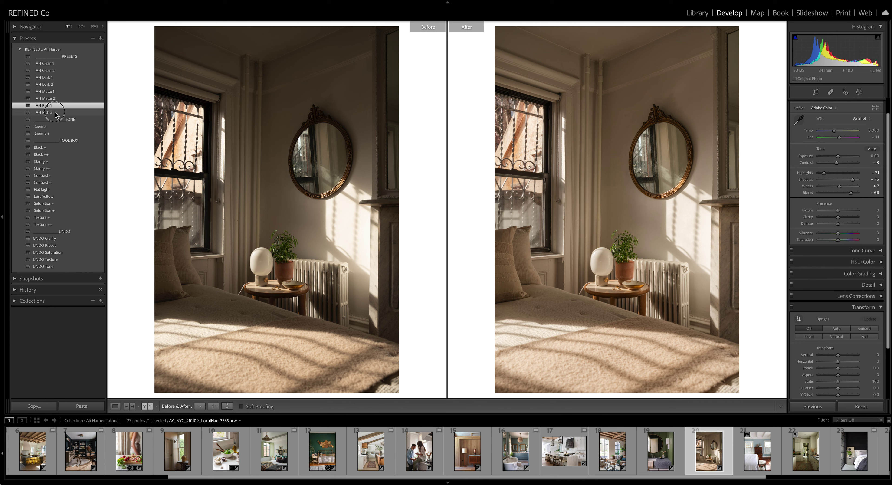
pyautogui.click(55, 113)
pyautogui.click(52, 91)
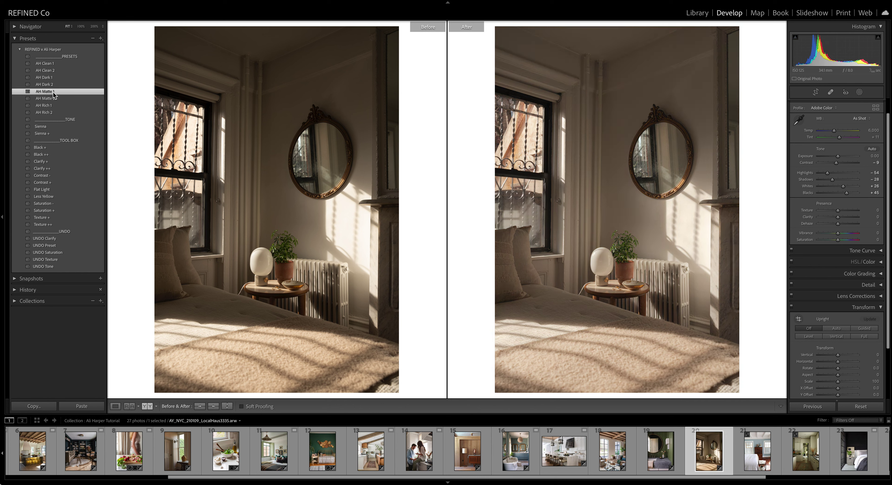
pyautogui.click(53, 99)
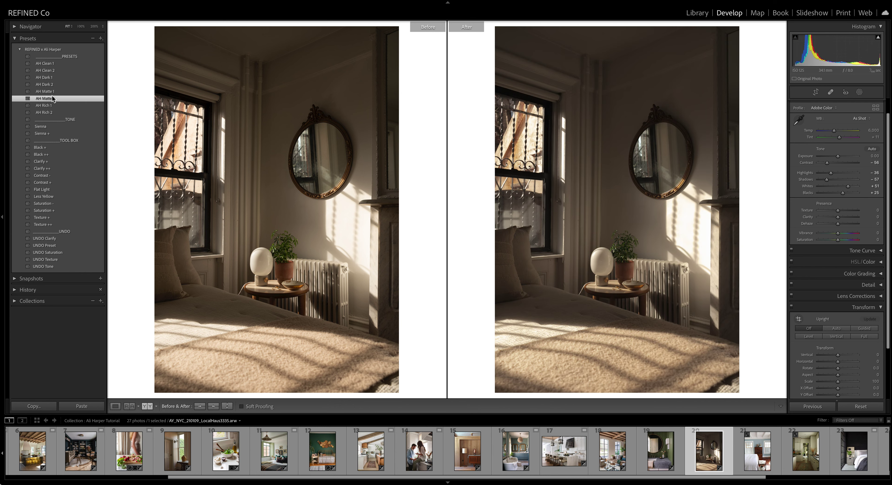
pyautogui.click(52, 91)
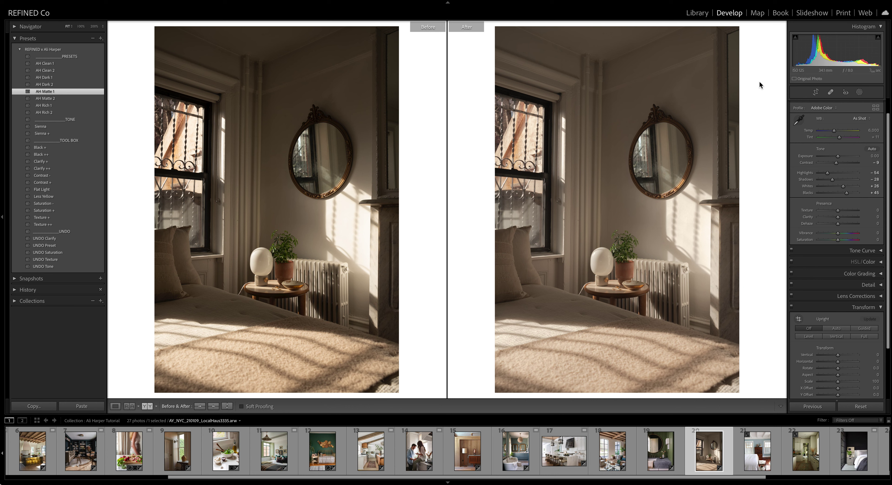
# Step: Crop the oval-mirror bedroom photo tighter at a 4 x 3 aspect ratio, straightened by -0.40 degrees
pyautogui.click(115, 406)
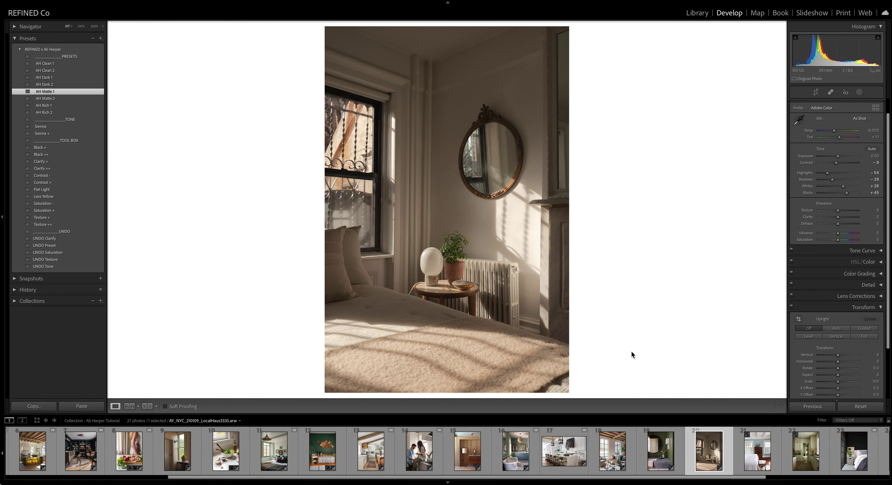
pyautogui.click(815, 92)
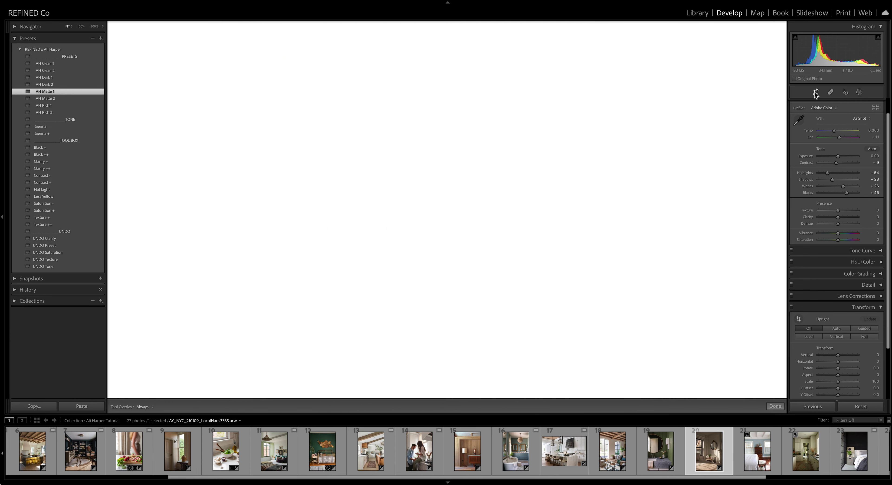
pyautogui.click(853, 115)
pyautogui.click(852, 178)
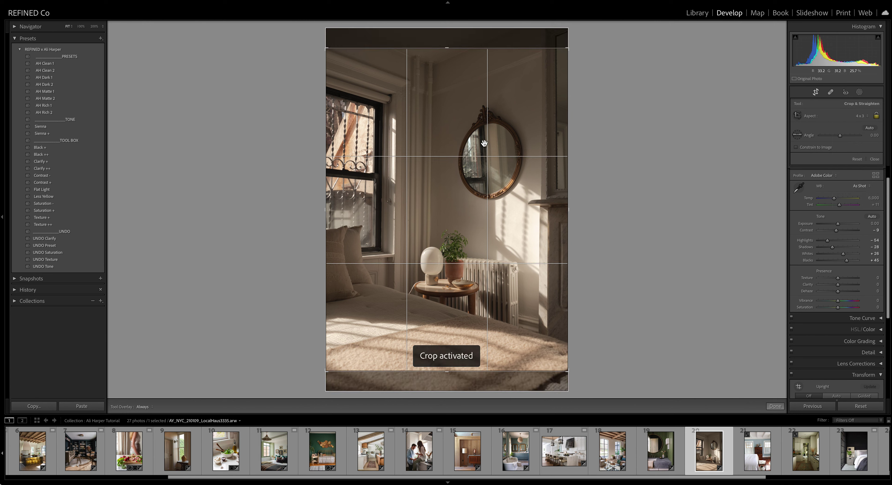
pyautogui.moveTo(622, 140); pyautogui.dragTo(621, 145)
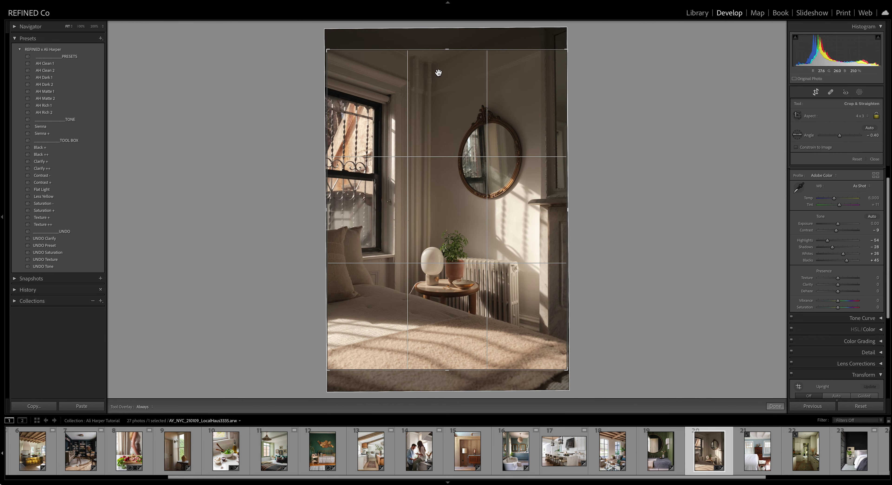
pyautogui.moveTo(449, 49); pyautogui.dragTo(449, 57)
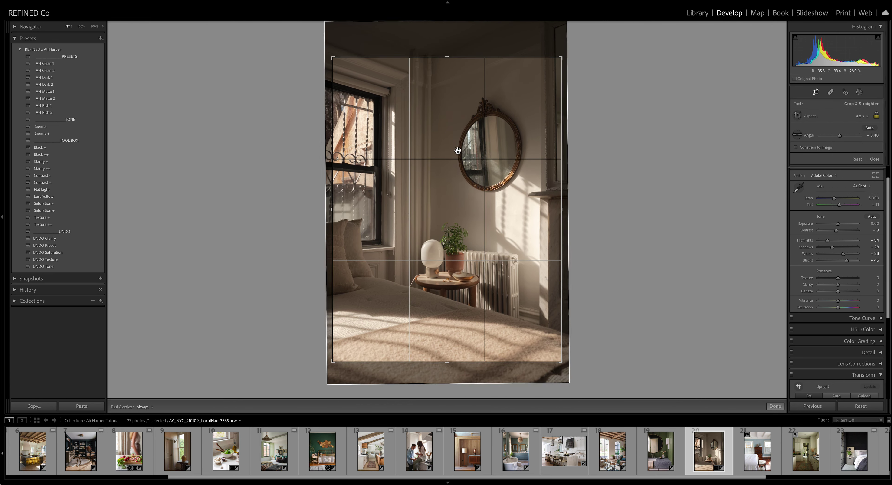
pyautogui.moveTo(458, 146); pyautogui.dragTo(457, 147)
pyautogui.doubleClick(458, 147)
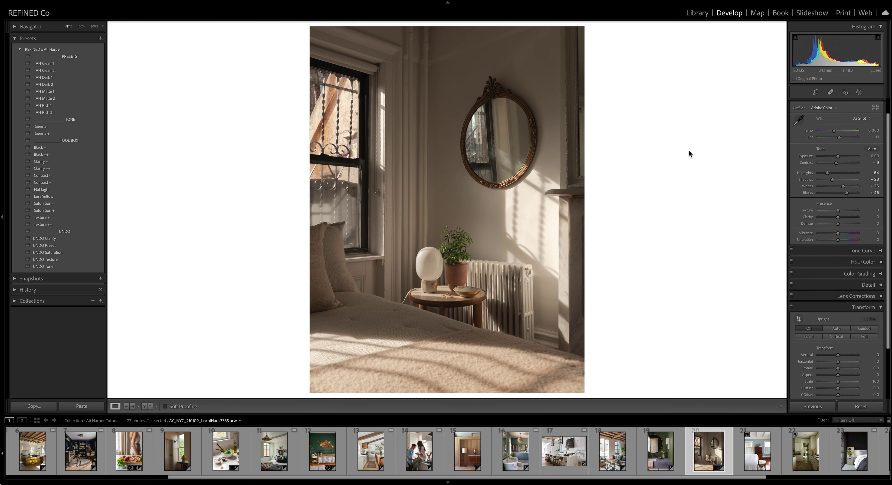
# Step: Open the blue bedroom photo in side-by-side before/after view and set its exposure to -0.85
pyautogui.click(732, 434)
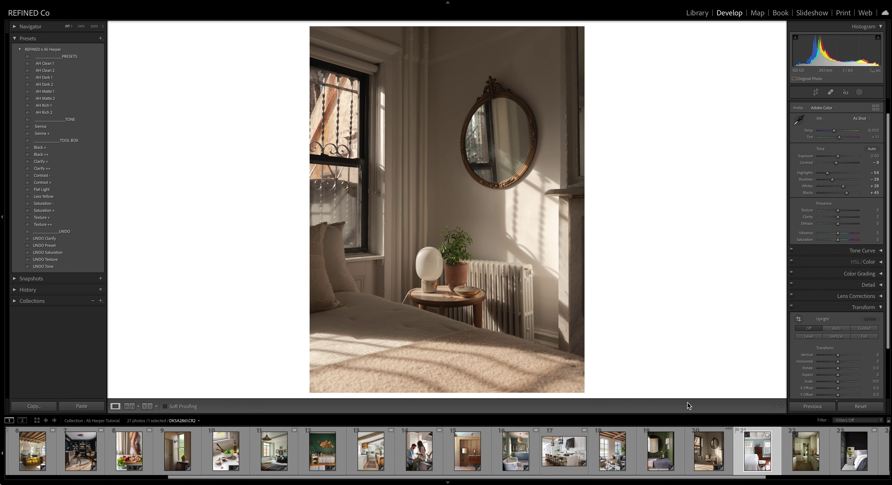
pyautogui.click(147, 406)
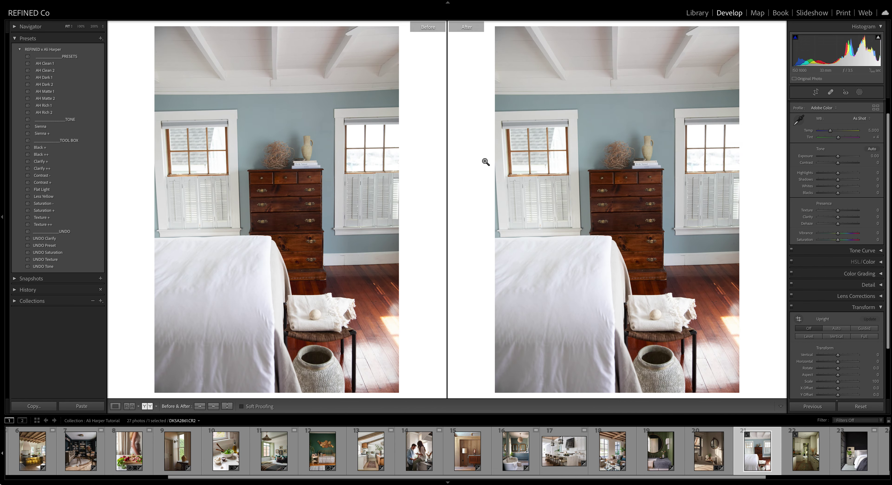
pyautogui.click(48, 65)
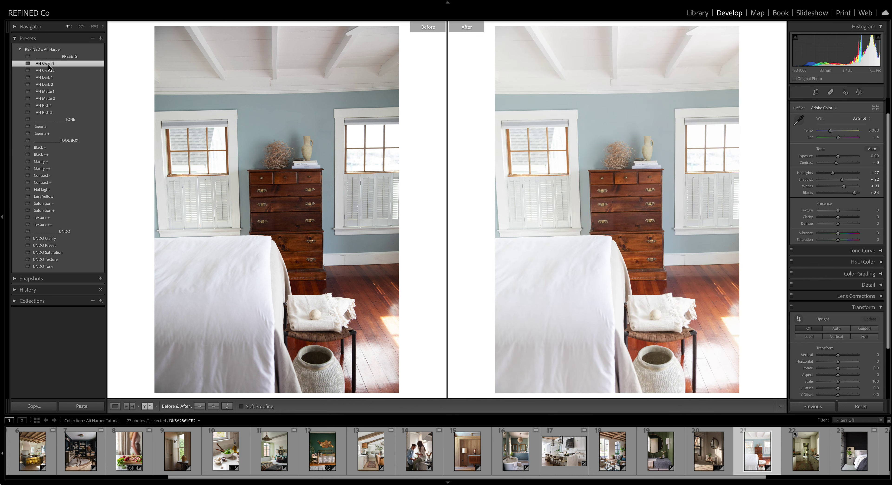
pyautogui.hotkey('ctrl', 'z')
pyautogui.click(837, 156)
pyautogui.moveTo(837, 157); pyautogui.dragTo(835, 160)
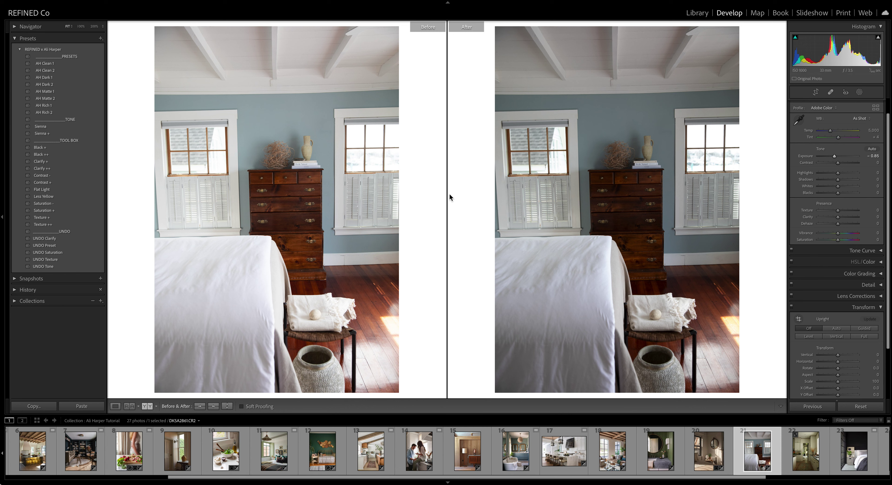
# Step: Compare the AH Clean, Dark, Matte and Rich presets on the blue bedroom photo and apply AH Clean 1
pyautogui.click(42, 64)
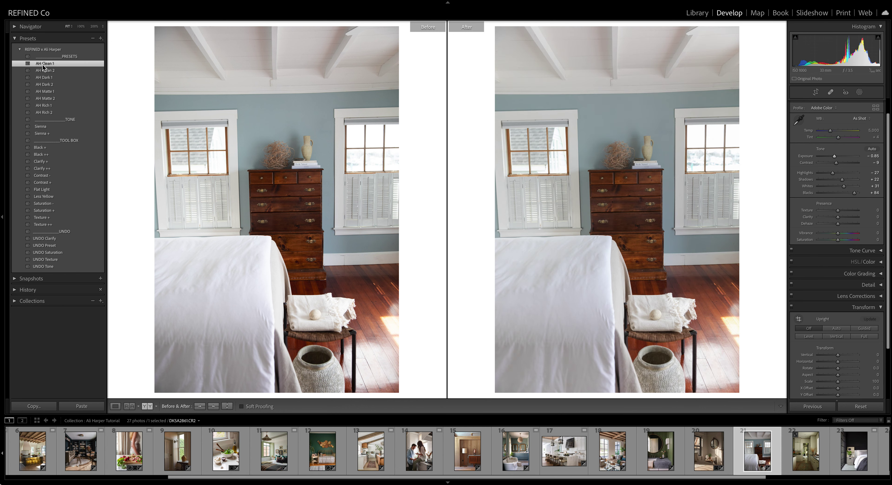
pyautogui.click(43, 71)
pyautogui.click(47, 79)
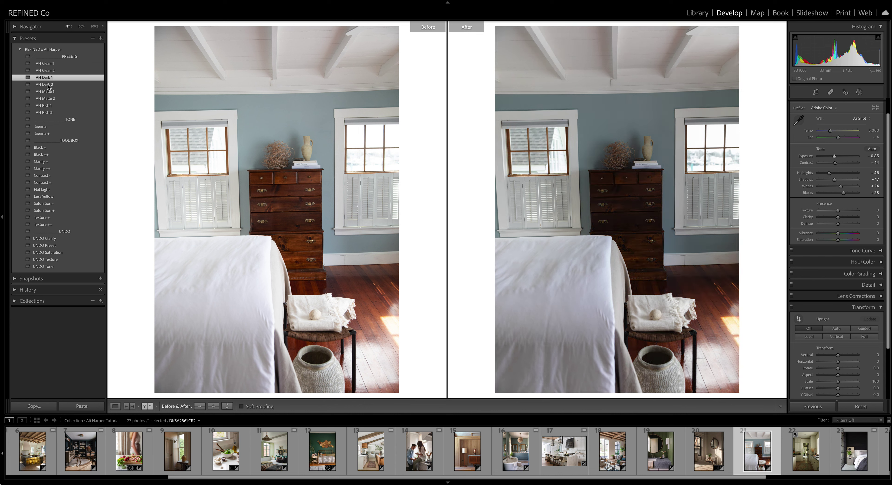
pyautogui.click(47, 86)
pyautogui.click(46, 91)
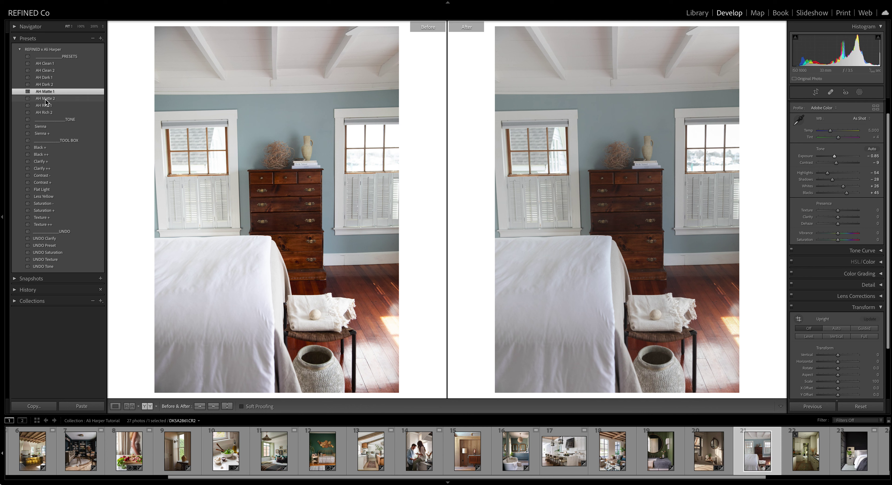
pyautogui.click(46, 99)
pyautogui.click(48, 106)
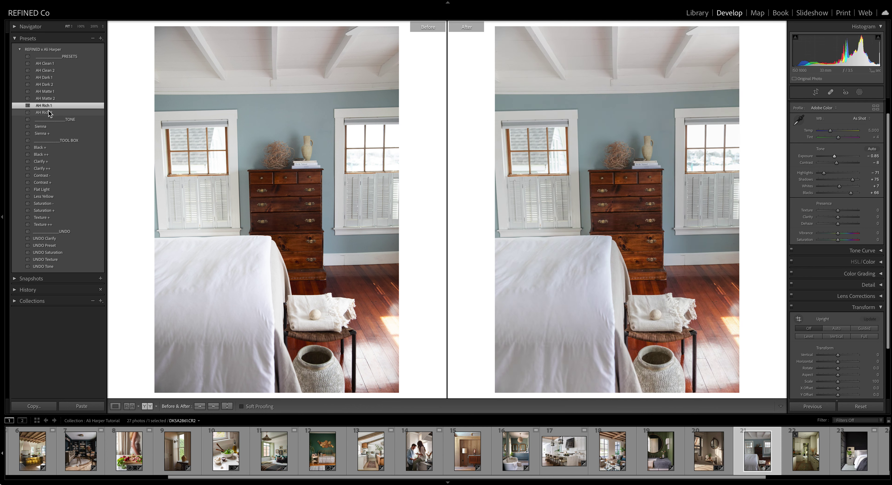
pyautogui.click(48, 114)
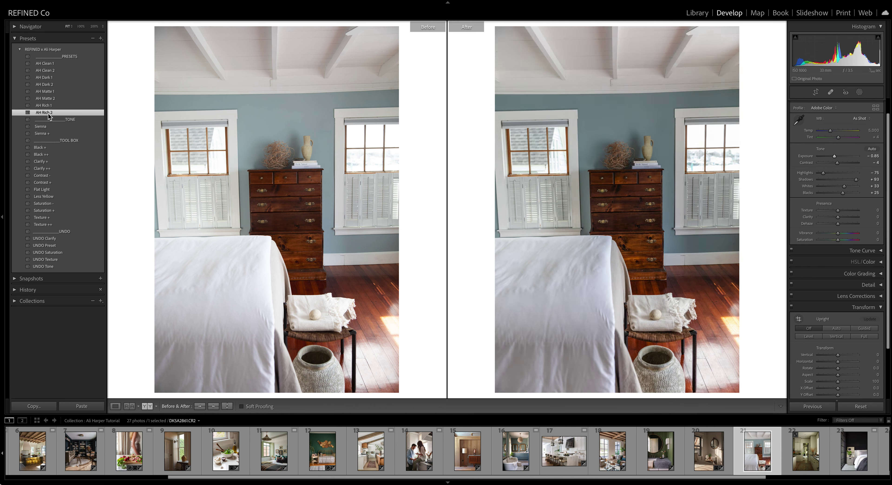
pyautogui.click(47, 63)
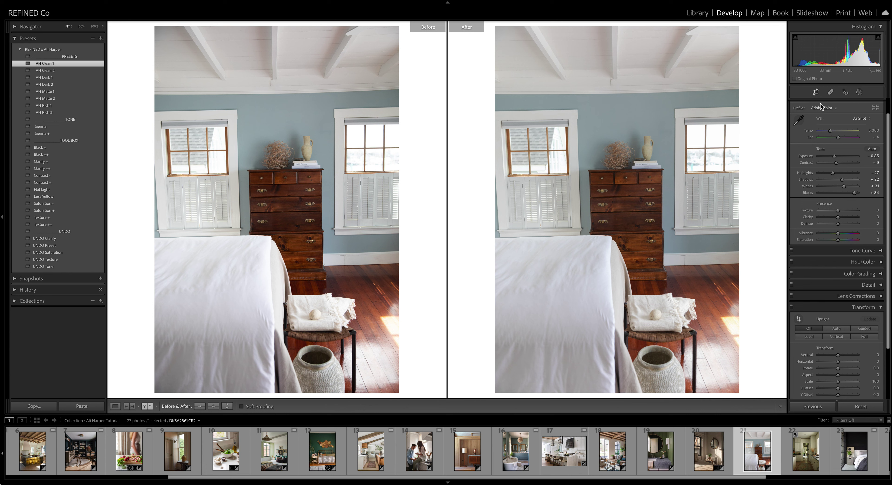
# Step: Correct the blue bedroom's perspective with four Guided Upright lines along the ceiling edge, both window frames and the baseboard
pyautogui.click(798, 318)
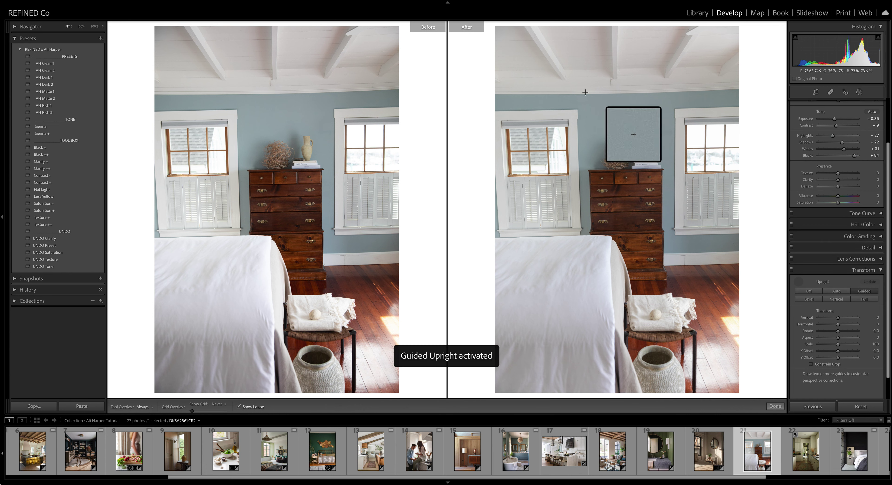
pyautogui.moveTo(495, 94); pyautogui.dragTo(745, 90)
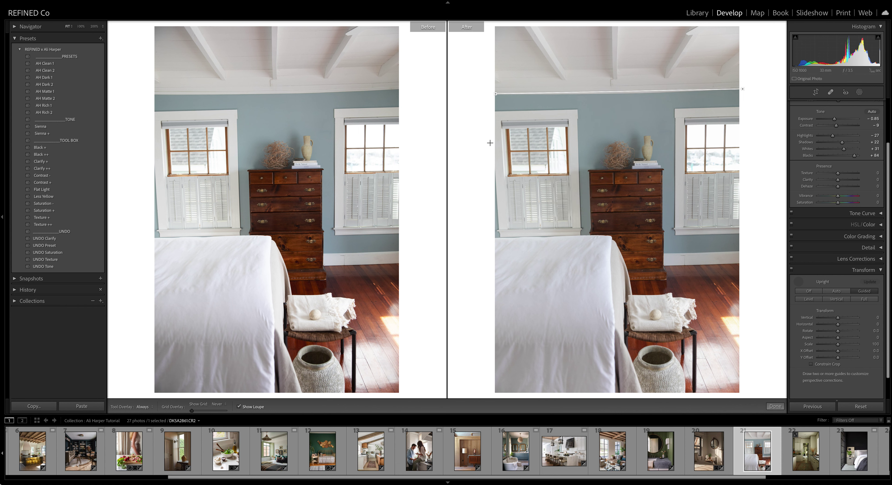
pyautogui.moveTo(500, 235); pyautogui.dragTo(492, 123)
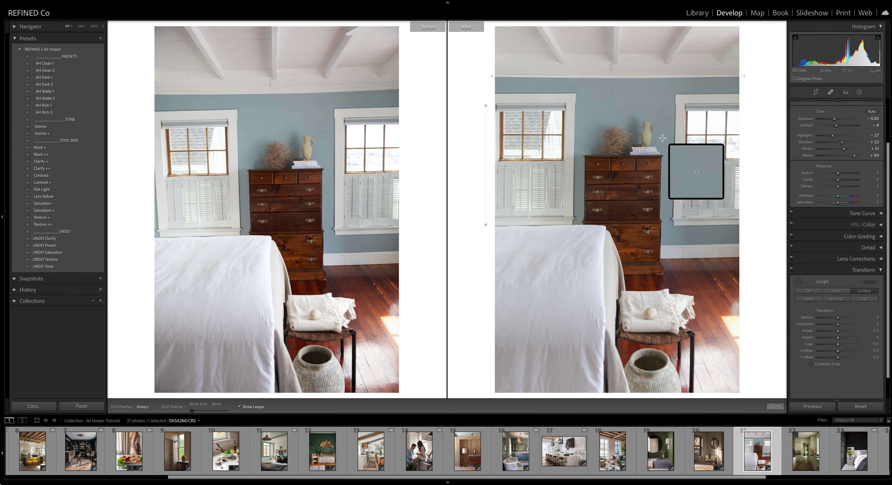
pyautogui.moveTo(676, 95); pyautogui.dragTo(672, 263)
pyautogui.moveTo(739, 252); pyautogui.dragTo(537, 258)
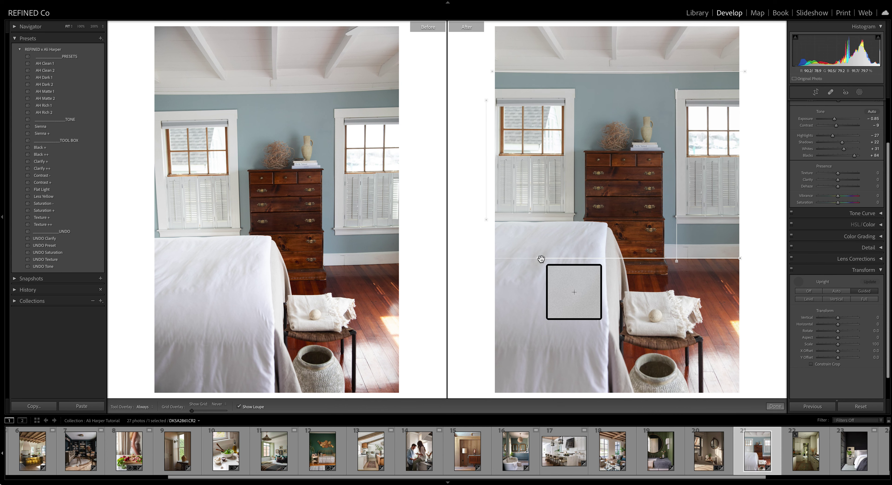
pyautogui.click(798, 281)
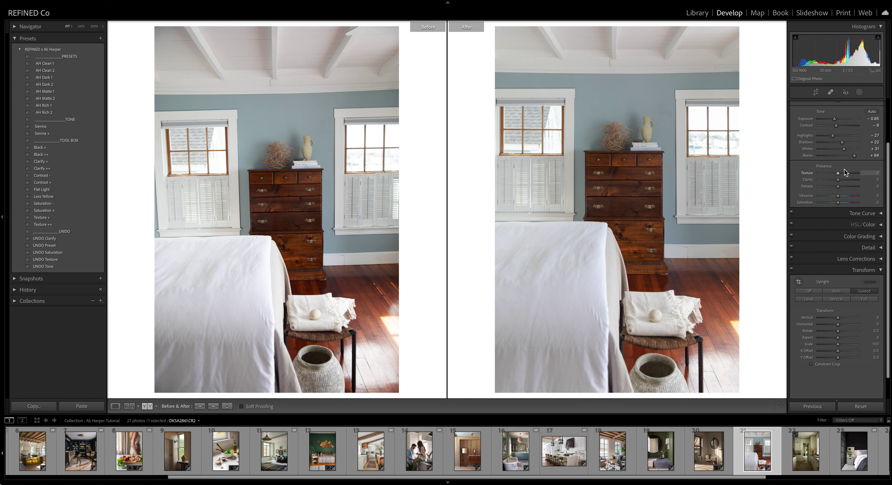
# Step: Apply the Clarify + and Contrast + tool box presets to the blue bedroom photo and set shadows to +49
pyautogui.click(41, 163)
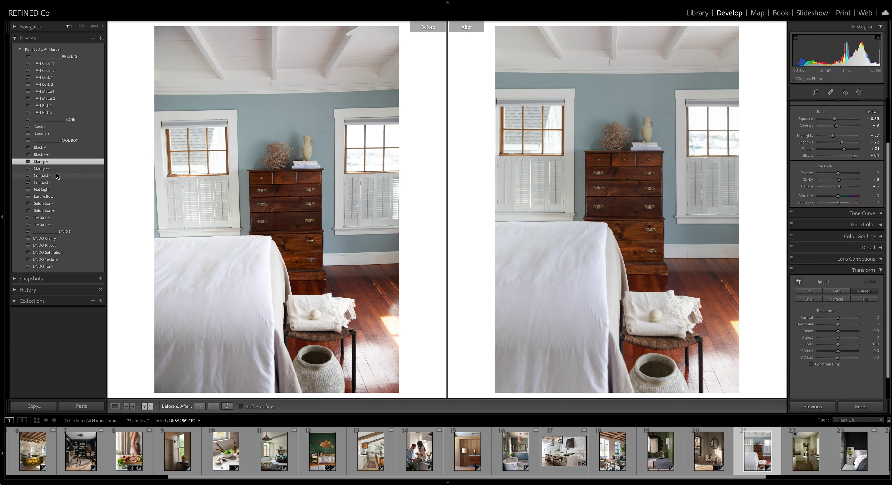
pyautogui.click(46, 184)
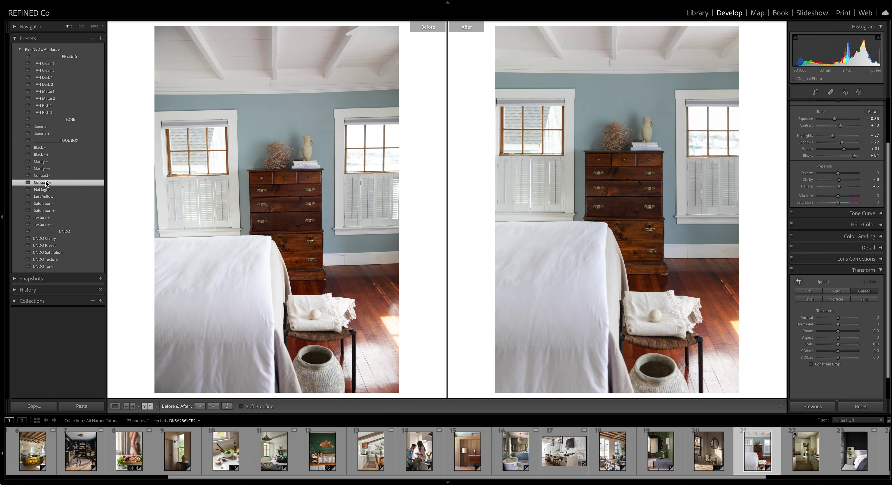
pyautogui.click(46, 176)
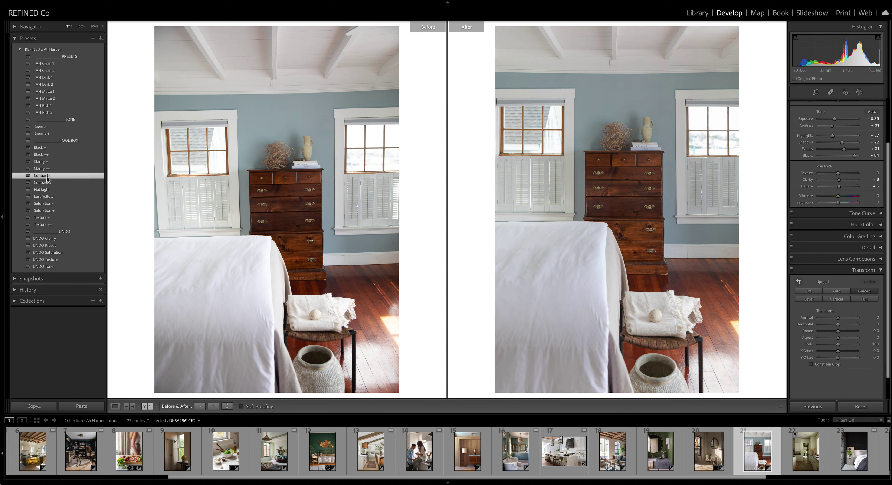
pyautogui.click(45, 183)
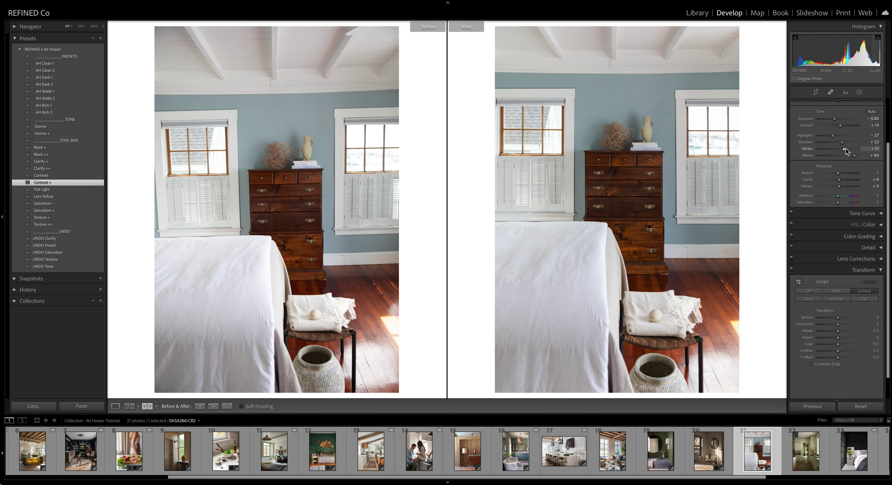
pyautogui.moveTo(841, 142); pyautogui.dragTo(848, 145)
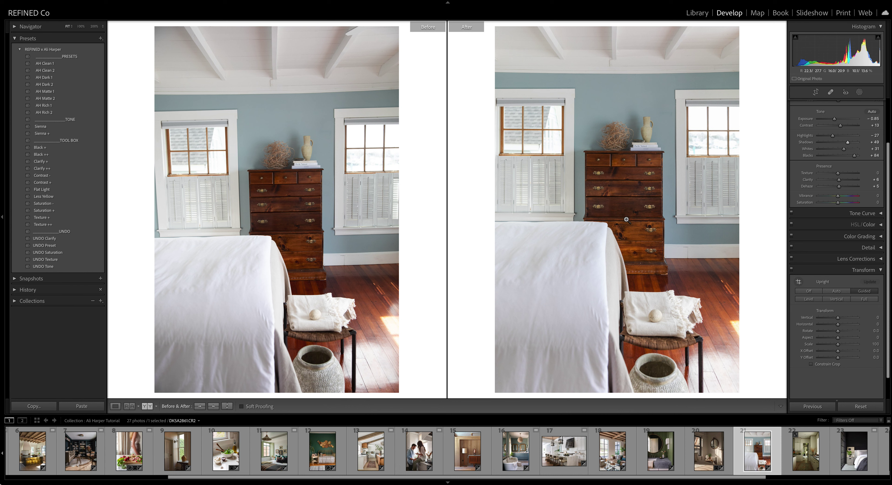
# Step: Set the blue bedroom's shadows to +53, apply the Flat Light tool box preset and set highlights to -65
pyautogui.moveTo(847, 142); pyautogui.dragTo(848, 145)
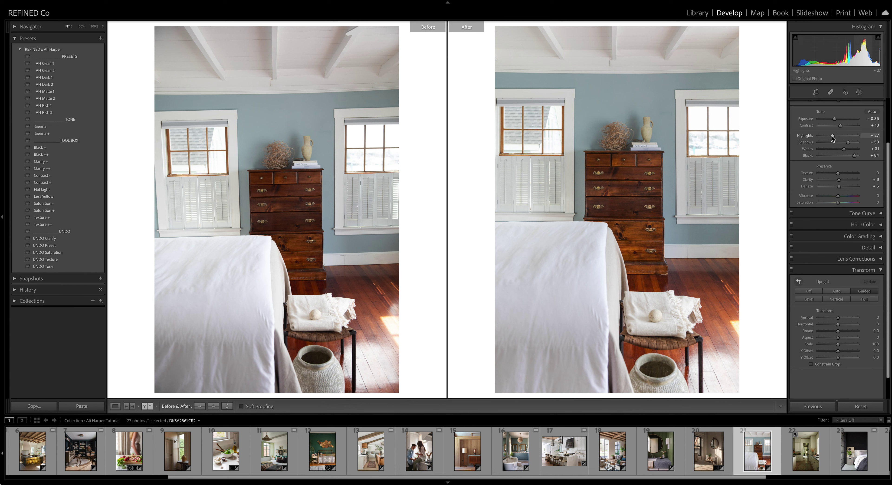
pyautogui.click(45, 190)
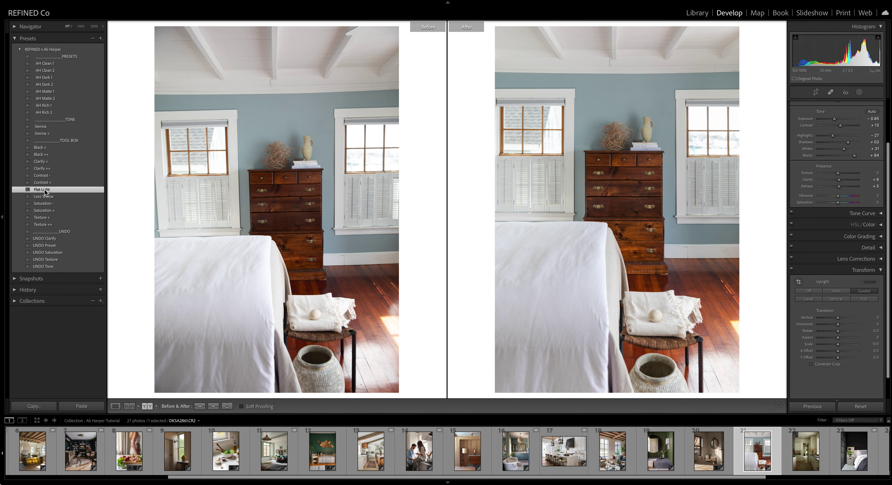
pyautogui.moveTo(819, 135); pyautogui.dragTo(826, 137)
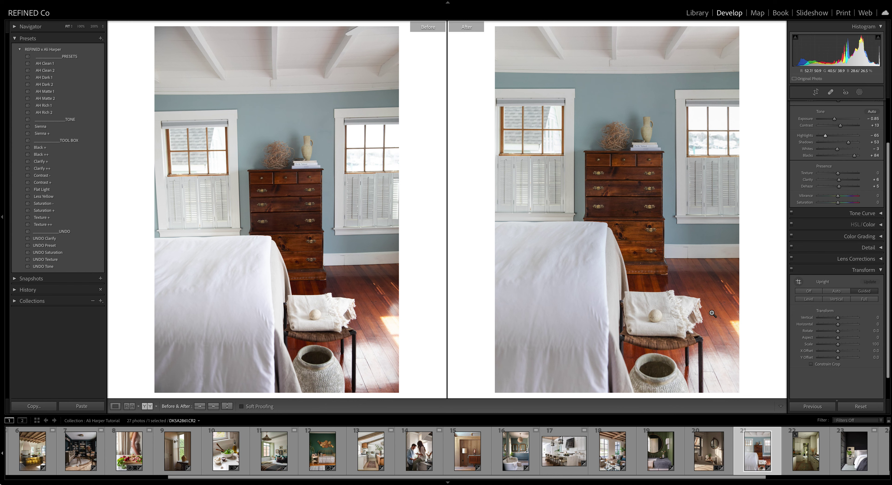
# Step: Open the white kitchen photo with the patterned rug and set its white balance to Auto
pyautogui.scroll(-4, 814, 459)
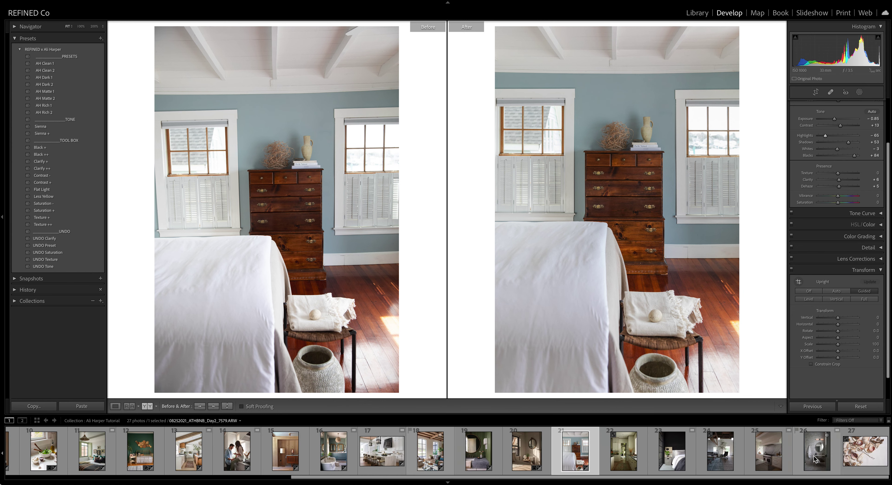
pyautogui.click(639, 457)
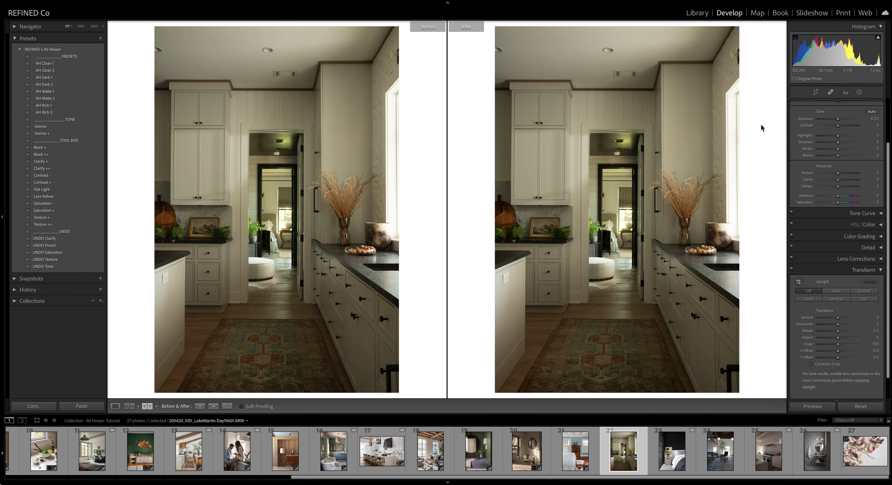
pyautogui.scroll(2, 866, 118)
pyautogui.click(862, 109)
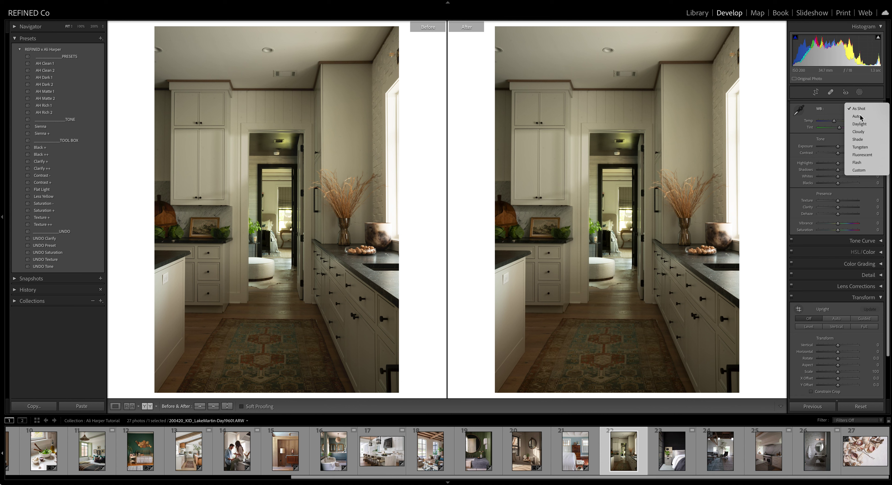
pyautogui.click(861, 117)
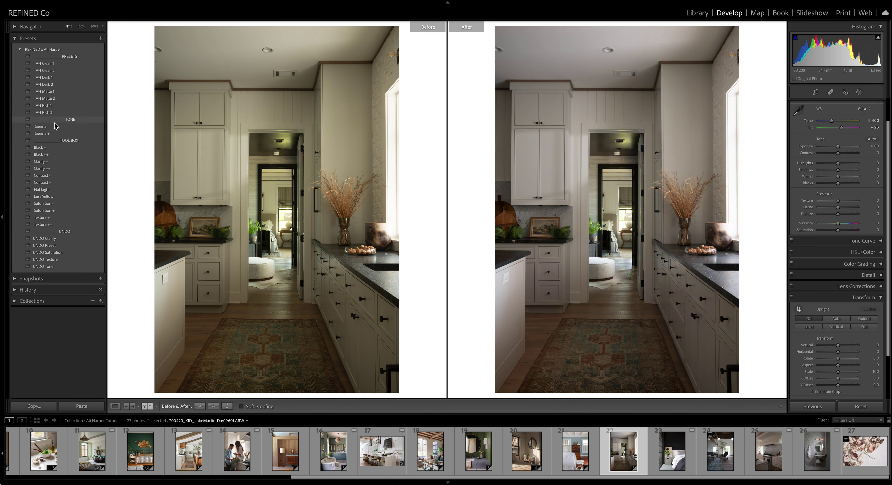
# Step: Compare the AH Clean, Dark, Matte and Rich presets on the kitchen photo and apply AH Rich 2
pyautogui.click(40, 64)
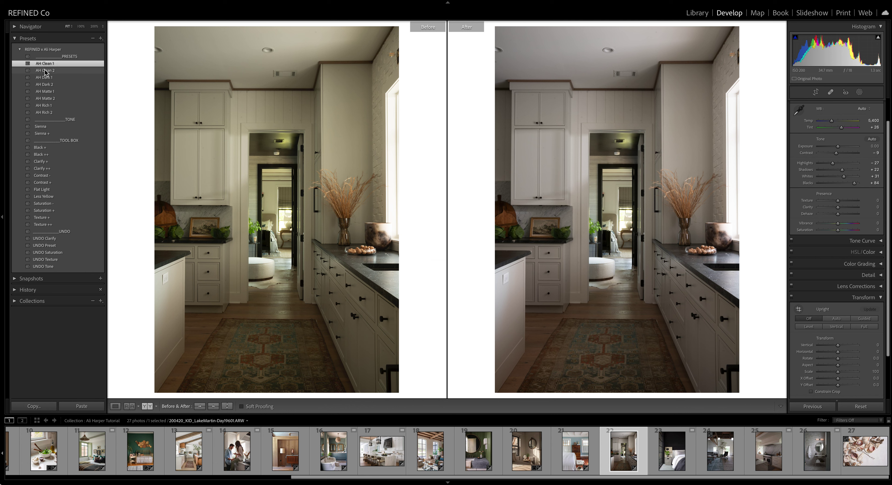
pyautogui.click(45, 70)
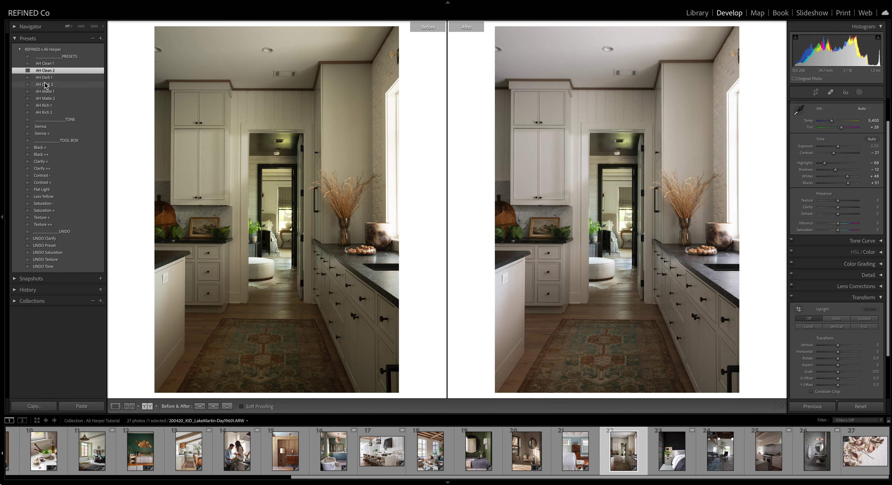
pyautogui.click(45, 85)
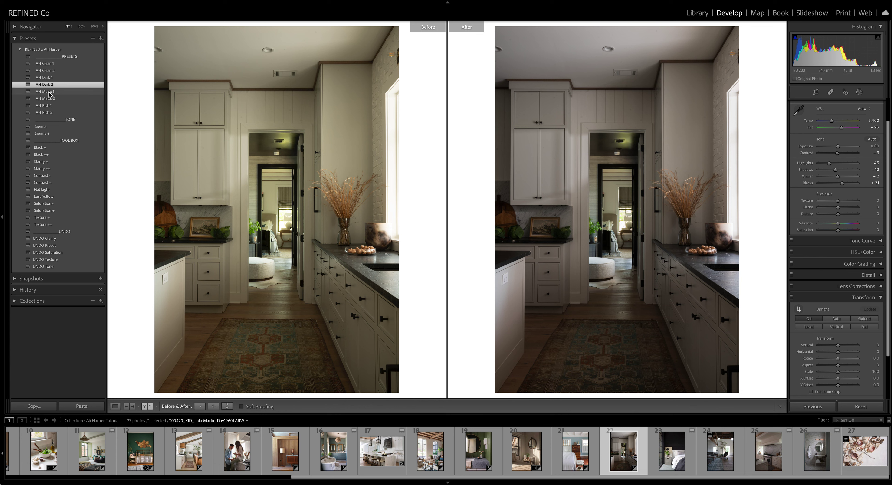
pyautogui.click(45, 91)
pyautogui.click(47, 99)
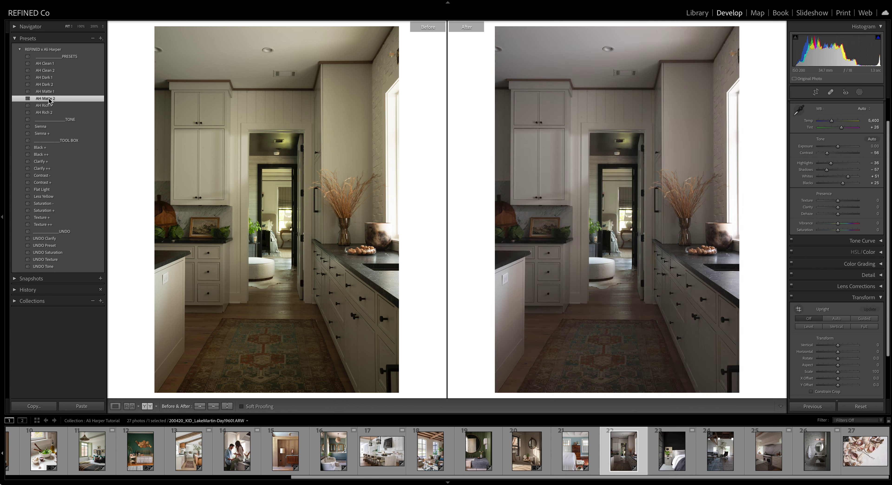
pyautogui.click(46, 106)
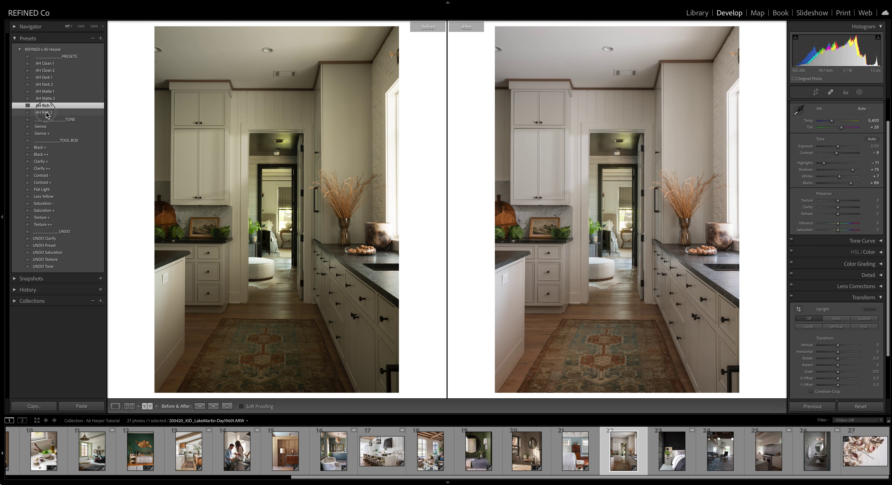
pyautogui.click(46, 113)
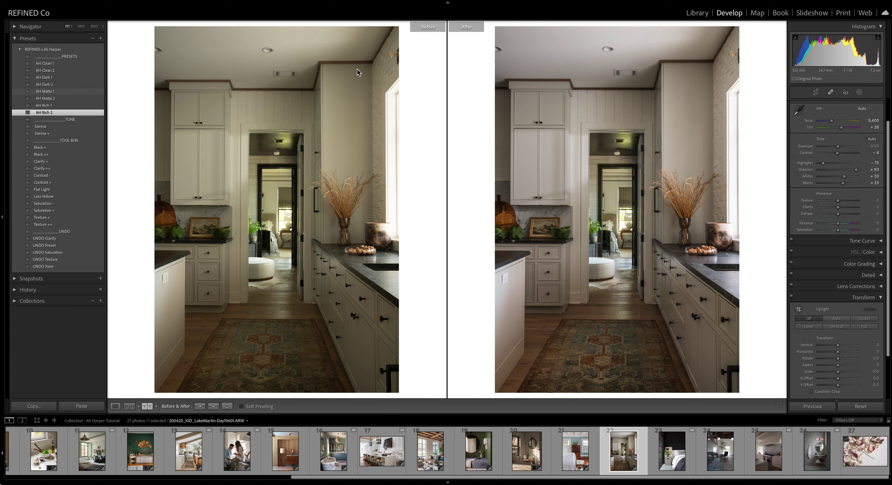
# Step: Set the kitchen photo's exposure to +0.35, tint to +25 and temperature to 5,161
pyautogui.click(838, 147)
pyautogui.moveTo(839, 148); pyautogui.dragTo(841, 148)
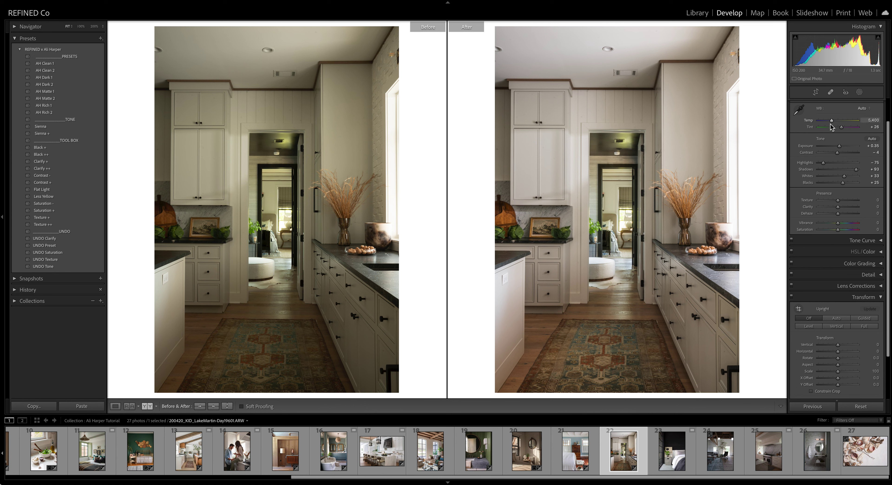
pyautogui.click(842, 128)
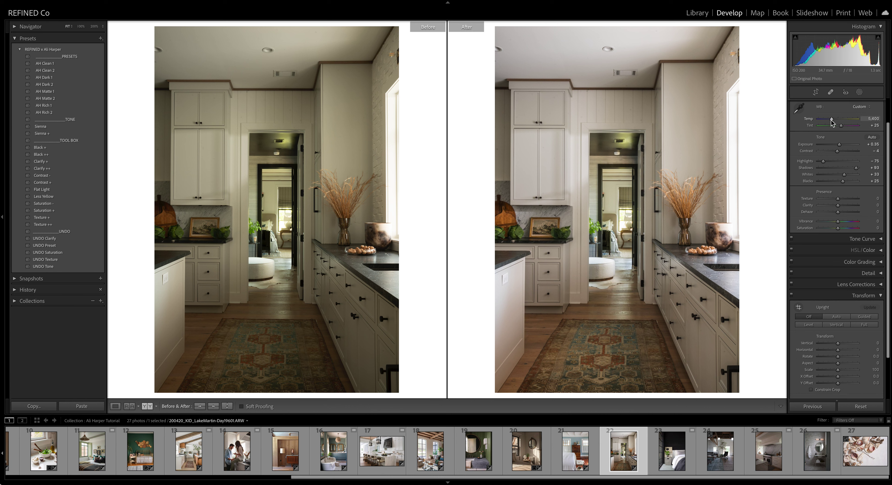
pyautogui.moveTo(832, 121); pyautogui.dragTo(831, 121)
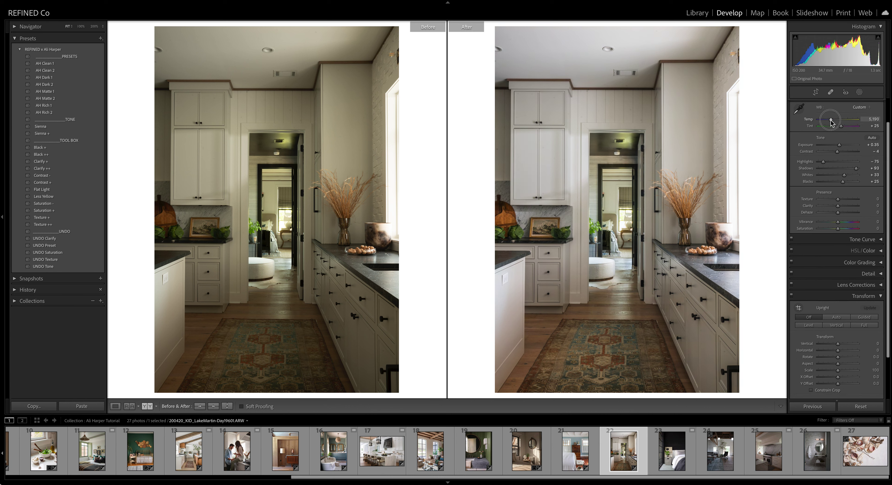
pyautogui.moveTo(830, 121); pyautogui.dragTo(831, 121)
# Step: Apply the Clarify + and Less Yellow tool box presets to the kitchen photo, toggling Less Yellow off and on to compare
pyautogui.click(44, 163)
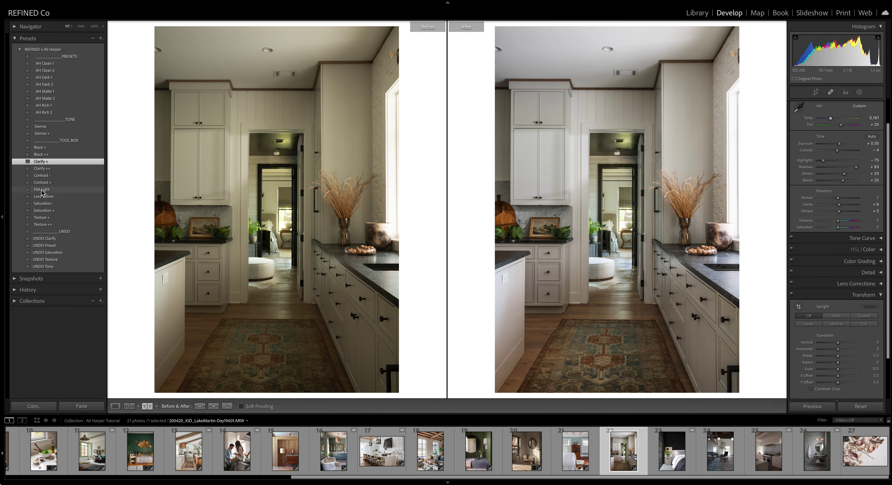
pyautogui.click(48, 197)
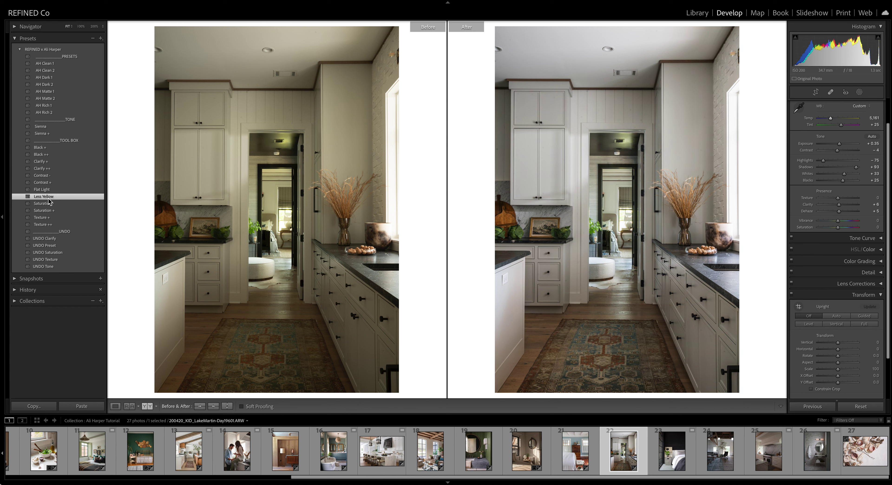
pyautogui.hotkey('ctrl', 'z')
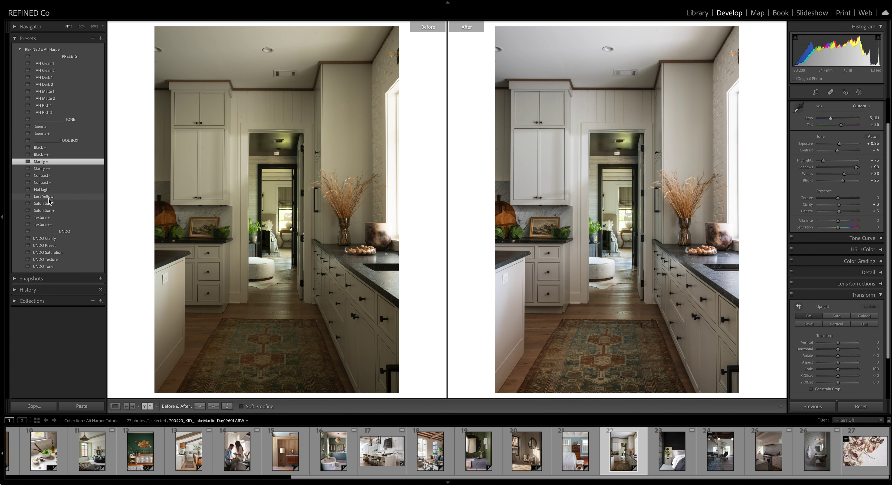
pyautogui.click(49, 198)
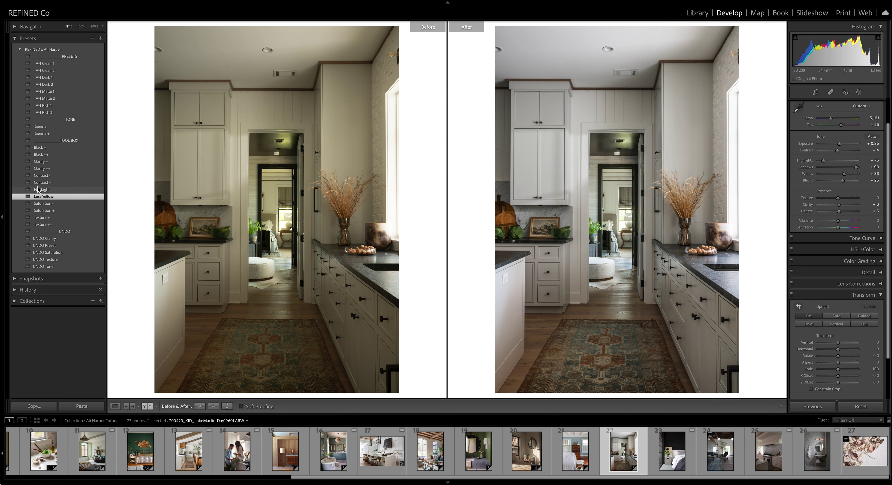
# Step: Try the Contrast + preset on the kitchen photo, undo it, and apply Texture ++ instead
pyautogui.click(44, 183)
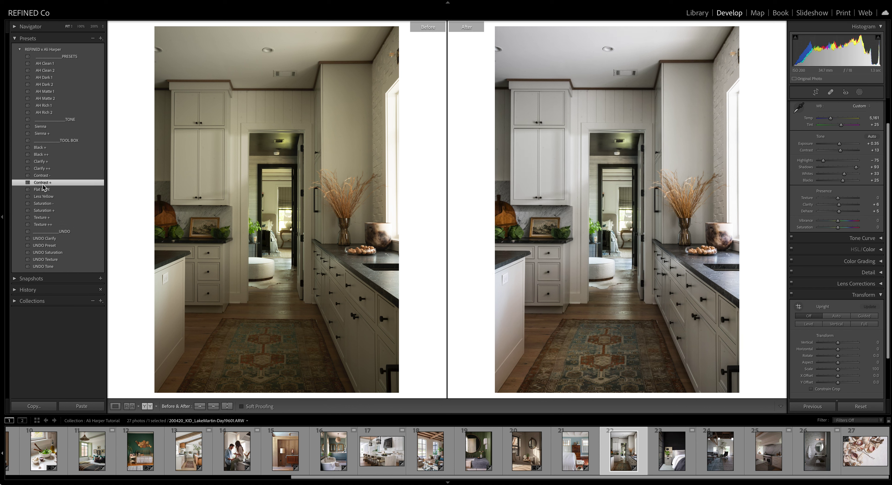
pyautogui.hotkey('ctrl', 'z')
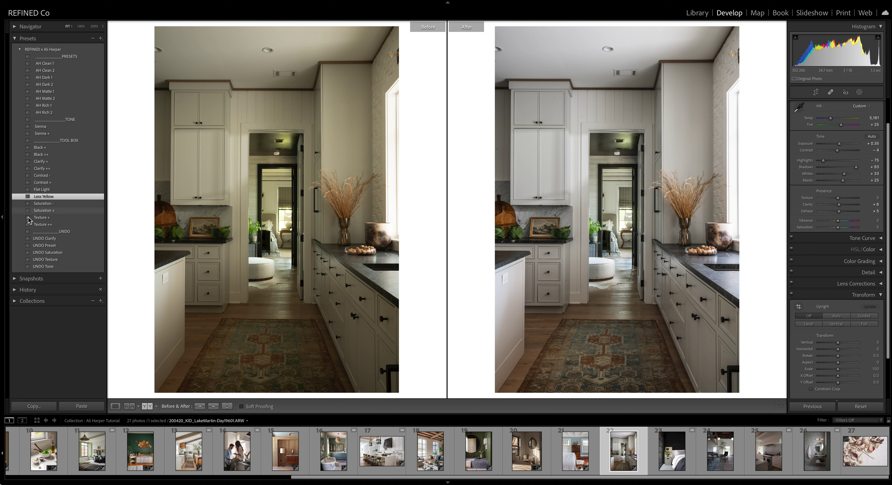
pyautogui.click(39, 219)
pyautogui.click(41, 225)
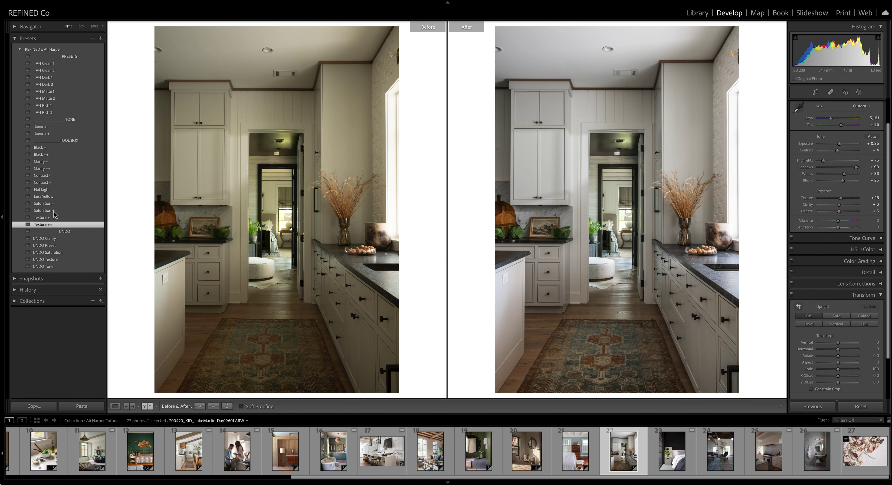
# Step: Open the bedroom photo with the black wall and apply the AH Dark 2 preset
pyautogui.click(672, 454)
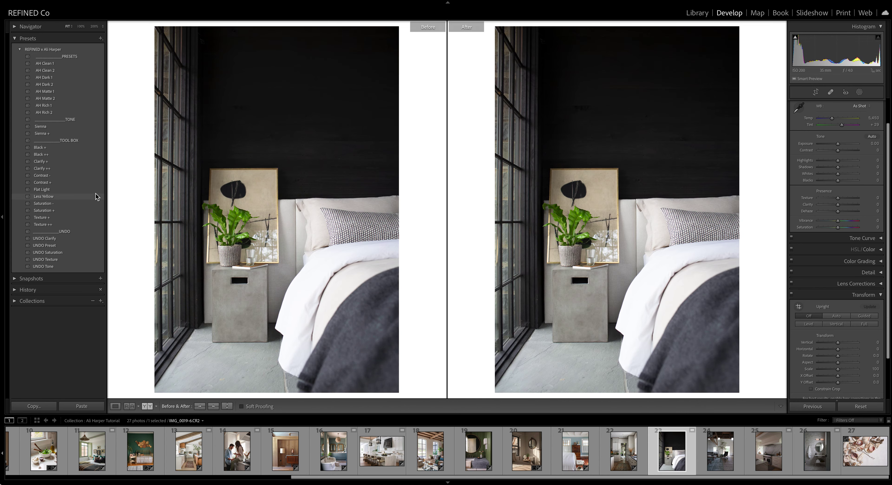
pyautogui.click(44, 84)
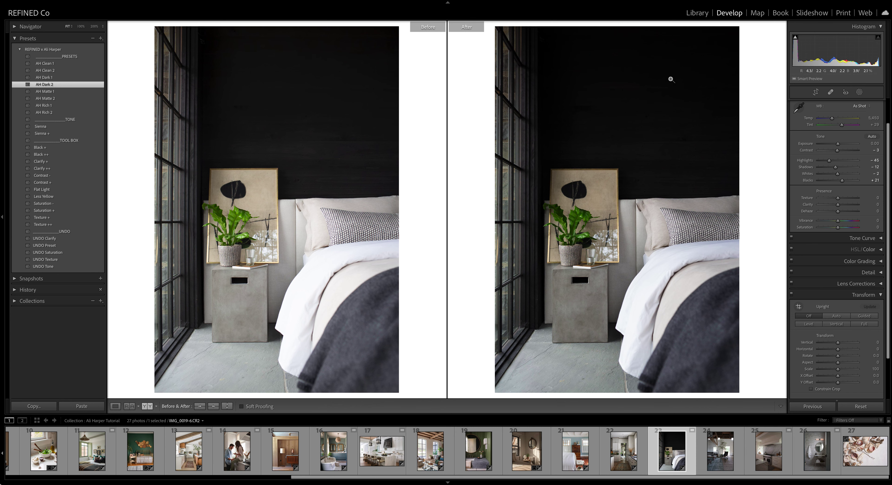
# Step: Try blacks at +64 while inspecting the black bedroom wall up close, and undo the change
pyautogui.click(615, 54)
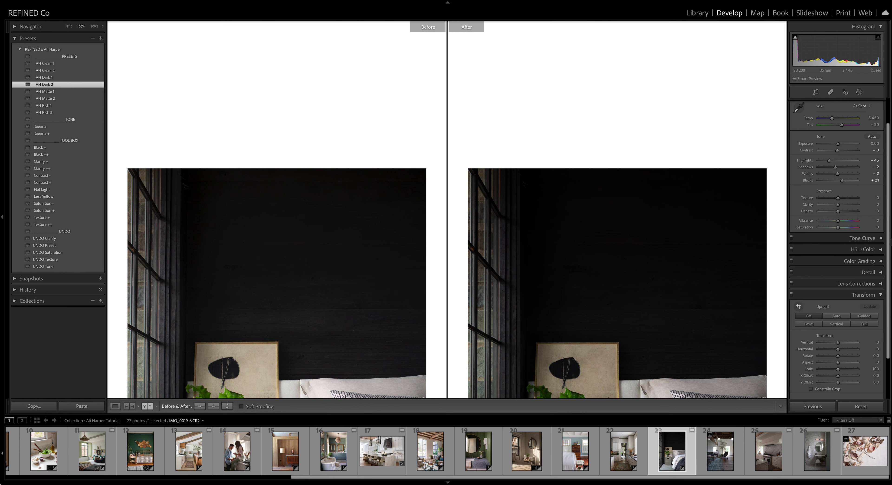
pyautogui.moveTo(842, 180)
pyautogui.mouseDown()
pyautogui.moveTo(835, 184)
pyautogui.moveTo(850, 183)
pyautogui.mouseUp()
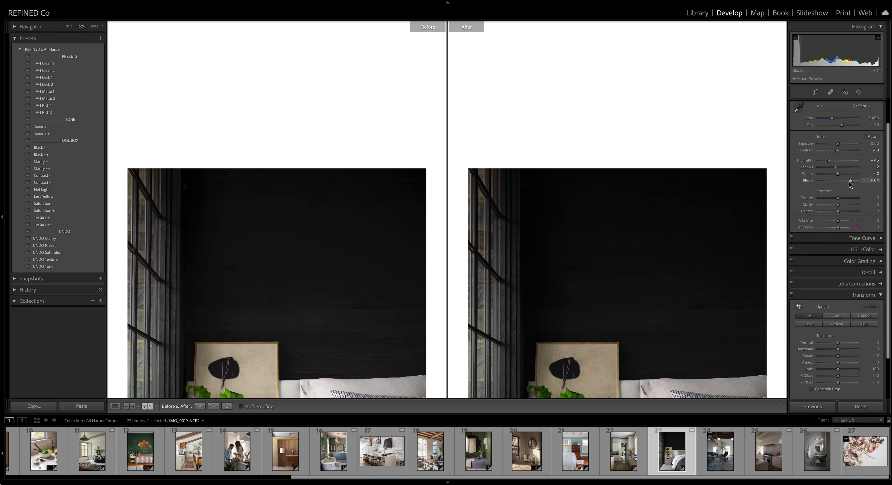
pyautogui.hotkey('ctrl', 'z')
pyautogui.click(619, 229)
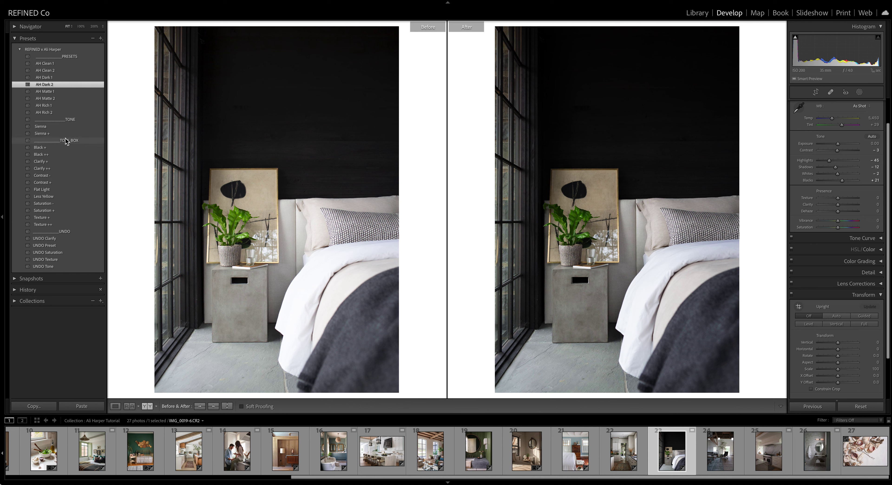
# Step: Apply Flat Light to the black-wall bedroom, set highlights to -81 and temperature to 5,755, and check the bedding up close
pyautogui.click(46, 191)
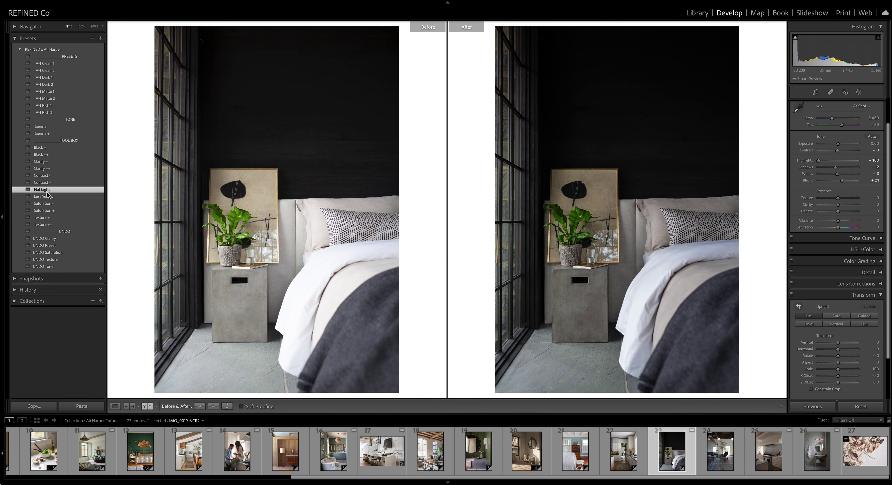
pyautogui.moveTo(816, 161); pyautogui.dragTo(821, 160)
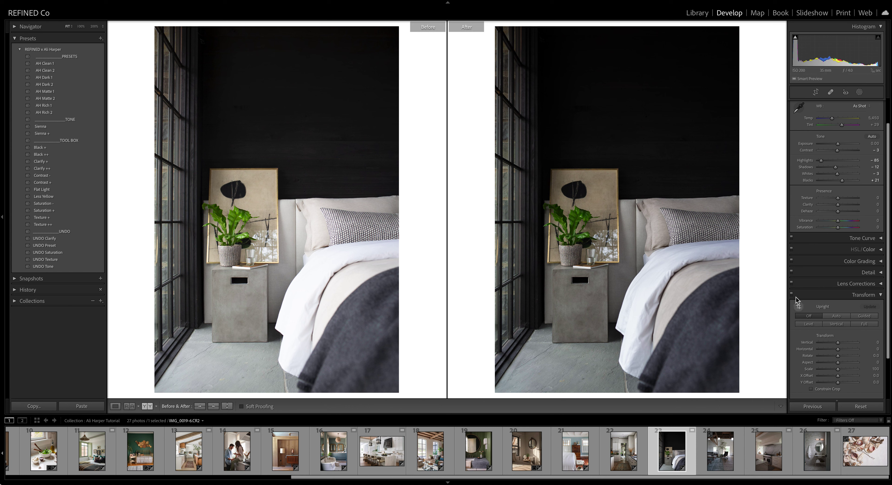
pyautogui.moveTo(820, 161); pyautogui.dragTo(821, 162)
pyautogui.moveTo(831, 117); pyautogui.dragTo(833, 118)
pyautogui.click(661, 227)
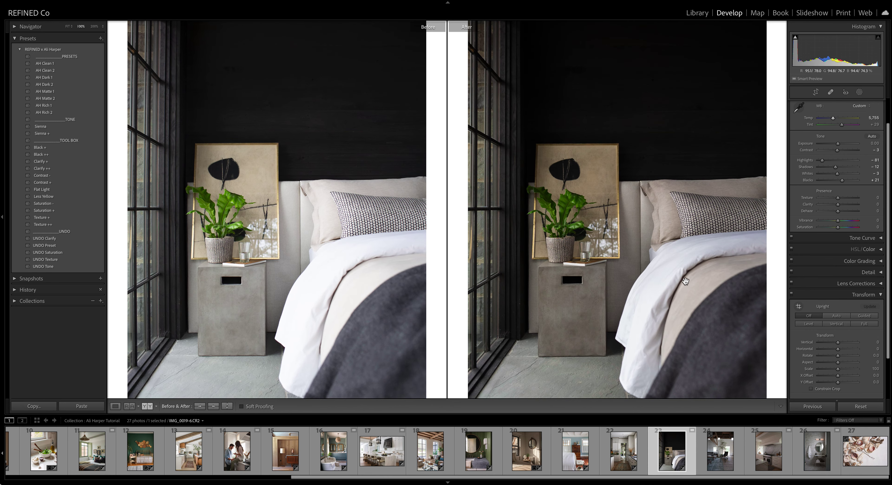
pyautogui.click(640, 240)
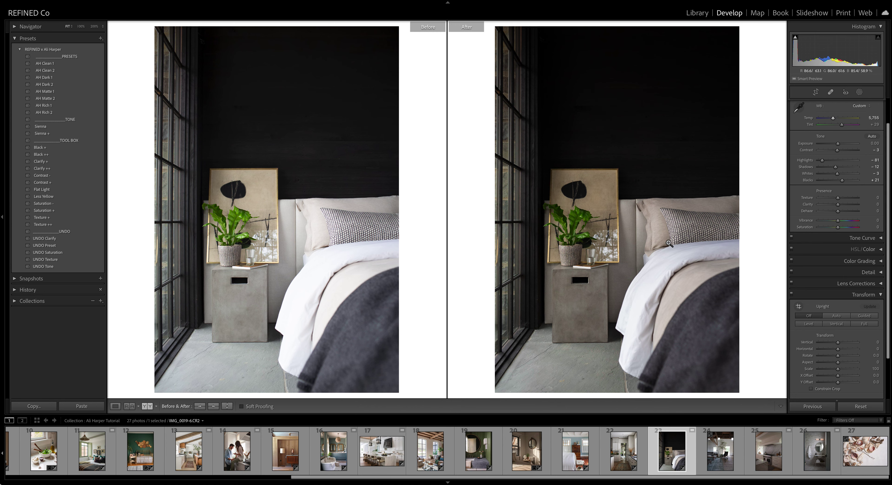
# Step: Open the beamed living room photo with the indoor tree, compare the main presets, and apply AH Rich 2
pyautogui.click(720, 452)
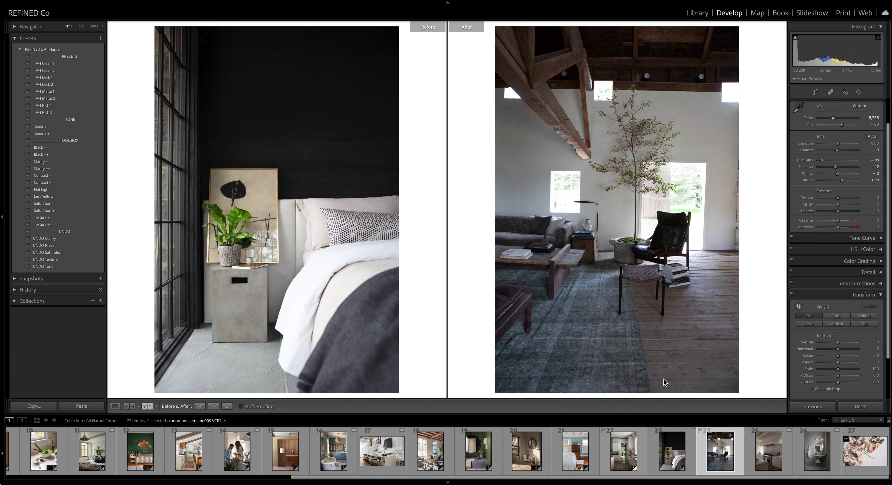
pyautogui.click(38, 64)
pyautogui.click(49, 71)
pyautogui.click(49, 77)
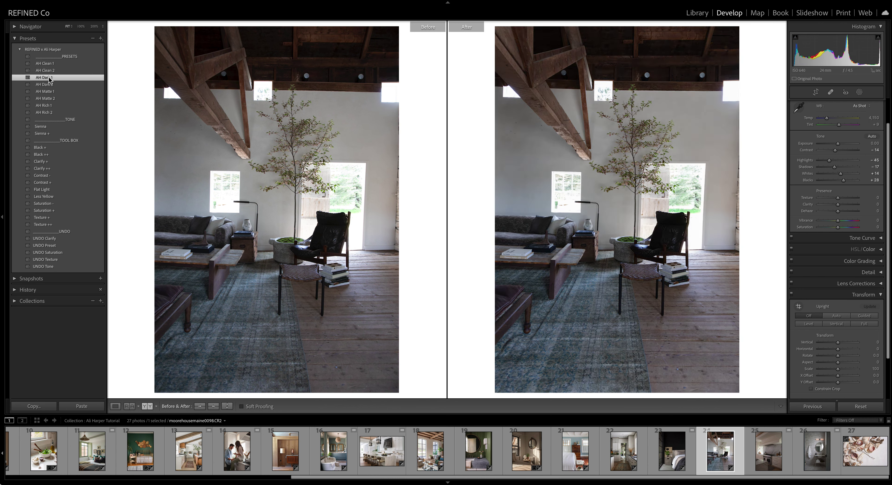
pyautogui.click(49, 85)
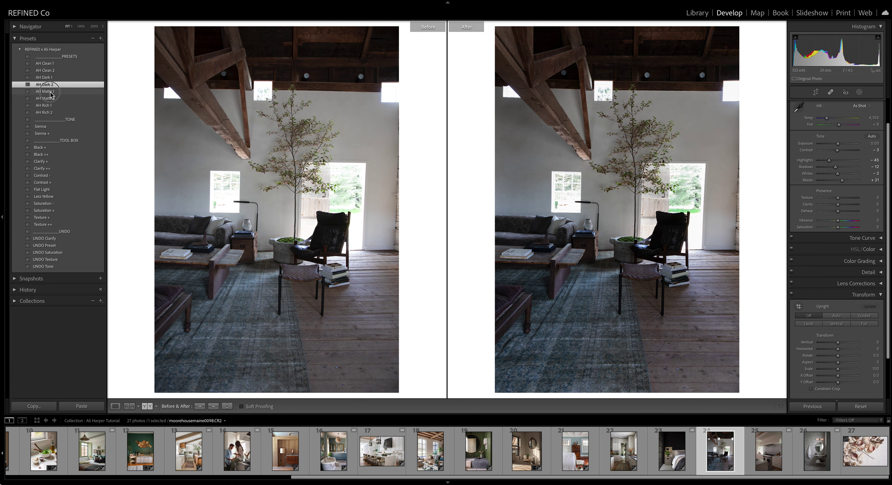
pyautogui.click(50, 91)
pyautogui.click(50, 100)
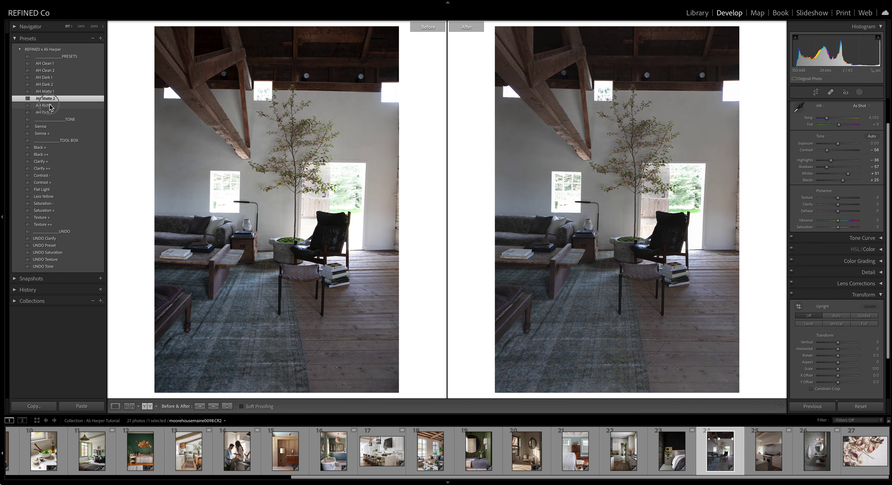
pyautogui.click(49, 105)
pyautogui.click(47, 113)
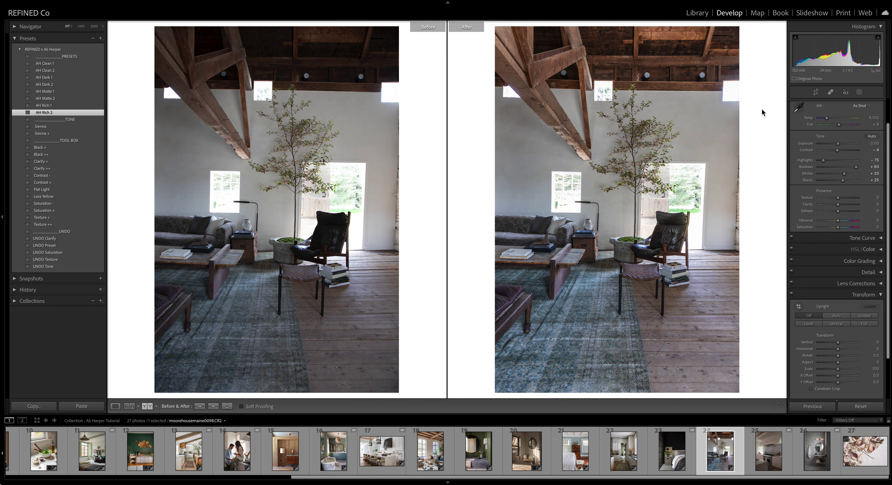
# Step: Set the living room photo's white balance to Auto, and fine-tune the temperature to 4,449
pyautogui.click(859, 106)
pyautogui.click(858, 113)
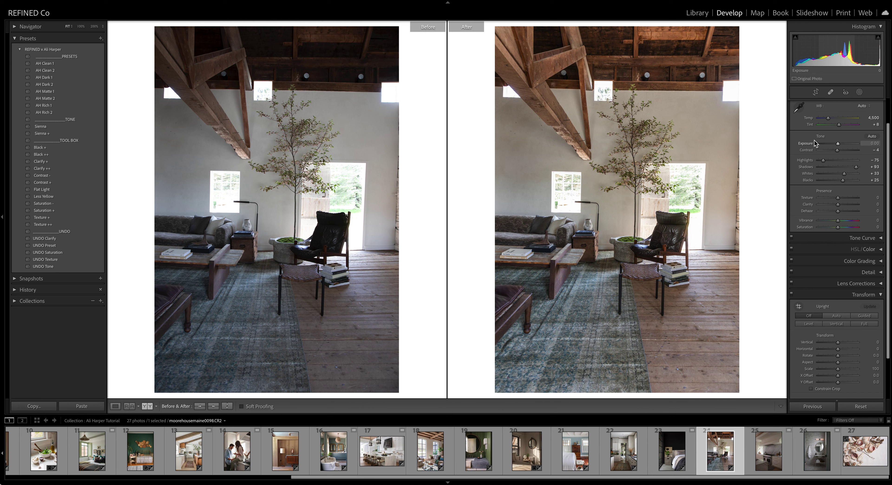
pyautogui.moveTo(828, 118); pyautogui.dragTo(829, 122)
# Step: Straighten the living room photo by -0.50 with the Crop tool and return to the side-by-side before and after comparison
pyautogui.click(814, 93)
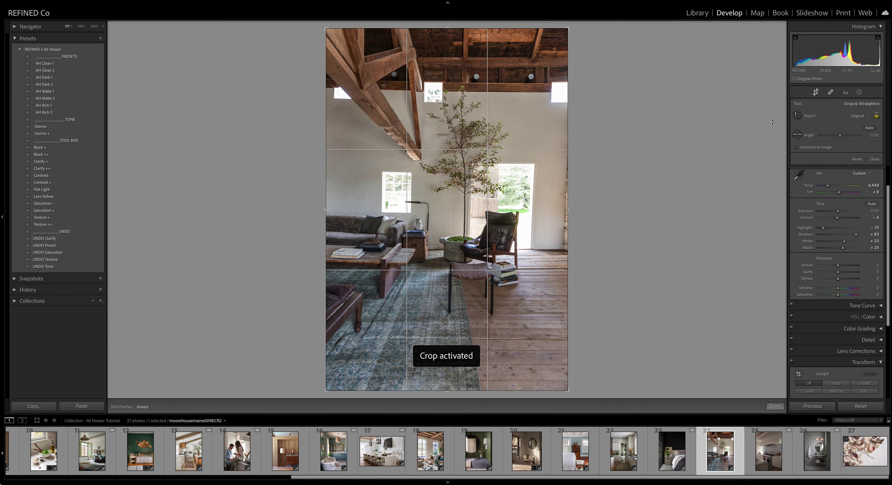
pyautogui.moveTo(769, 131); pyautogui.dragTo(768, 129)
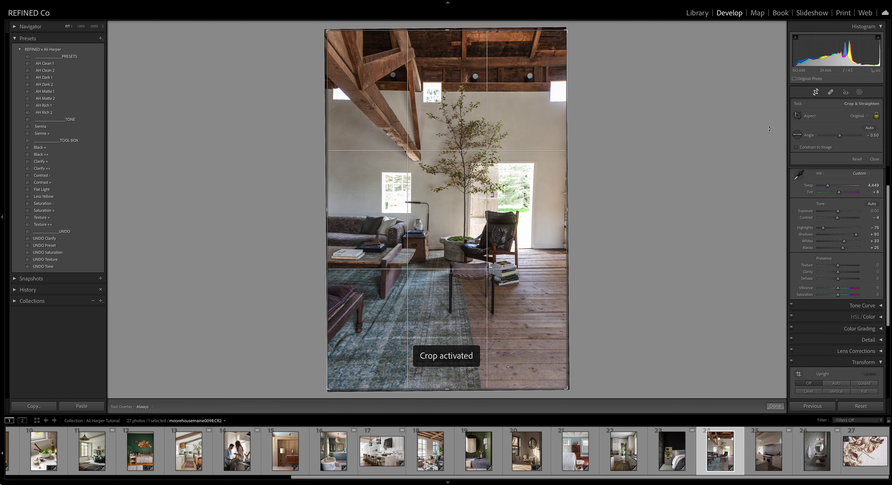
pyautogui.press('d')
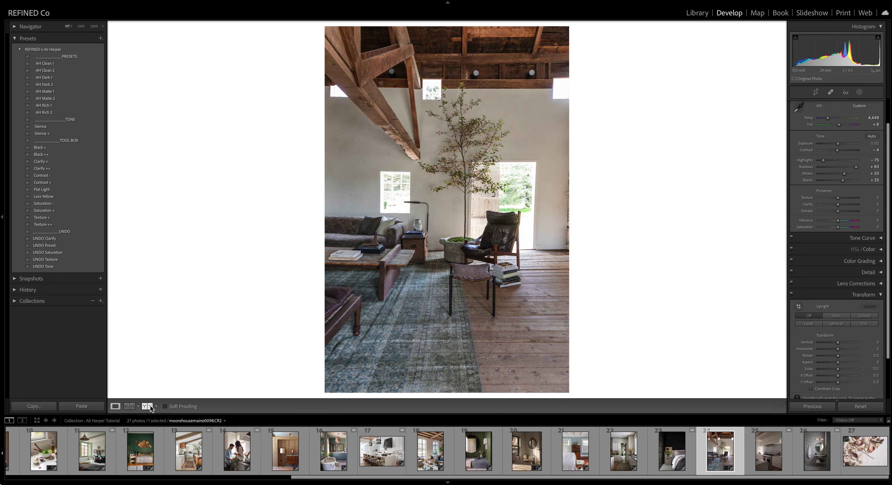
pyautogui.press('y')
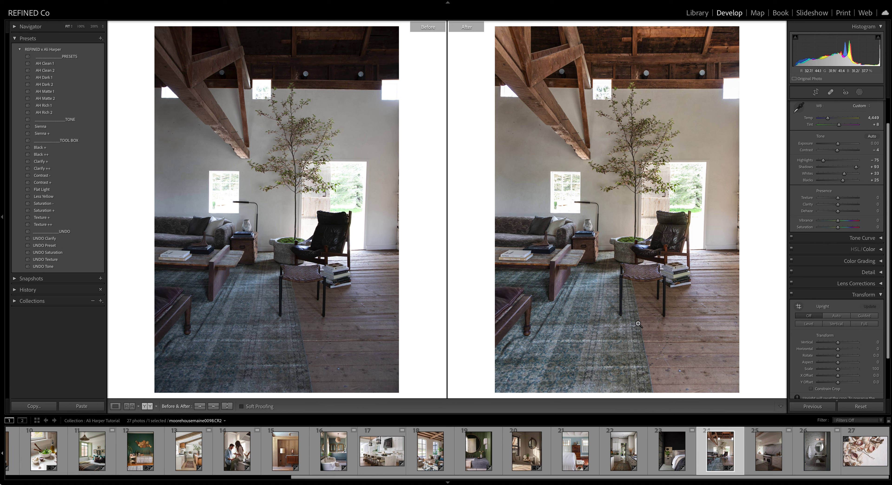
# Step: Set the living room photo's exposure to -0.15 and its temperature to 4,484
pyautogui.moveTo(837, 143); pyautogui.dragTo(838, 144)
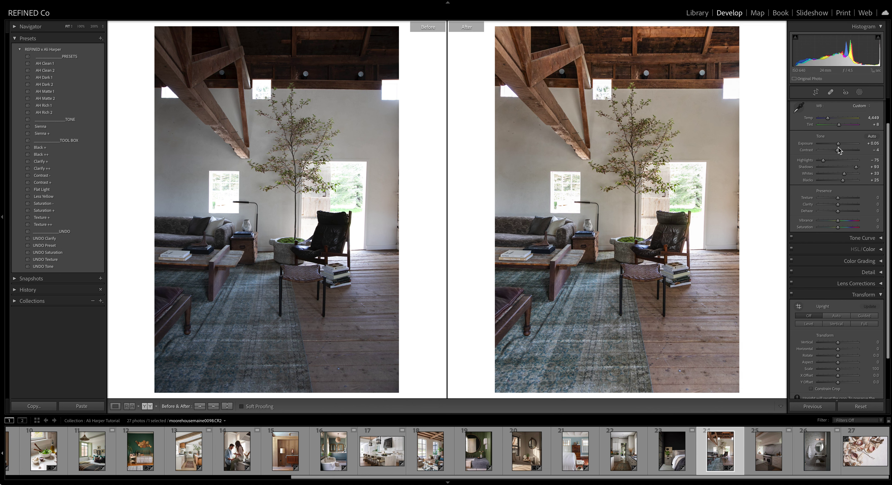
pyautogui.moveTo(837, 144); pyautogui.dragTo(828, 119)
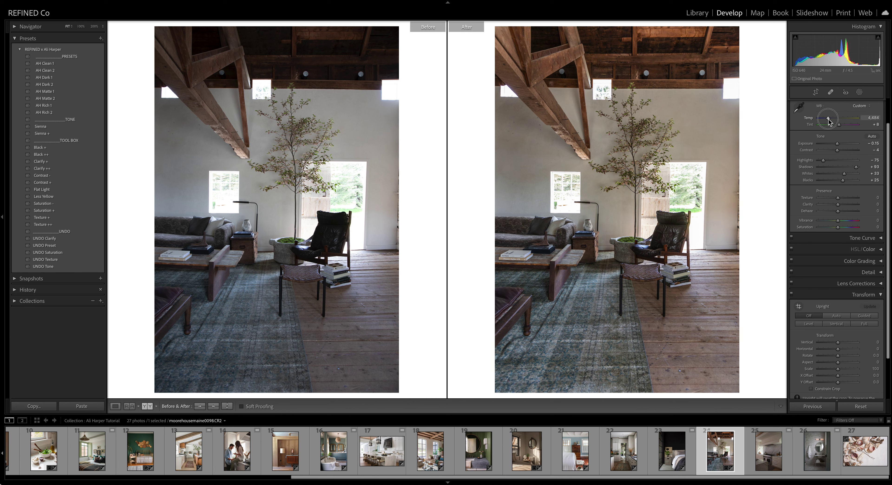
# Step: Compare Clarify + and Clarify ++ on the living room photo, keep Clarify +, add Flat Light, and set exposure to +0.25
pyautogui.click(42, 162)
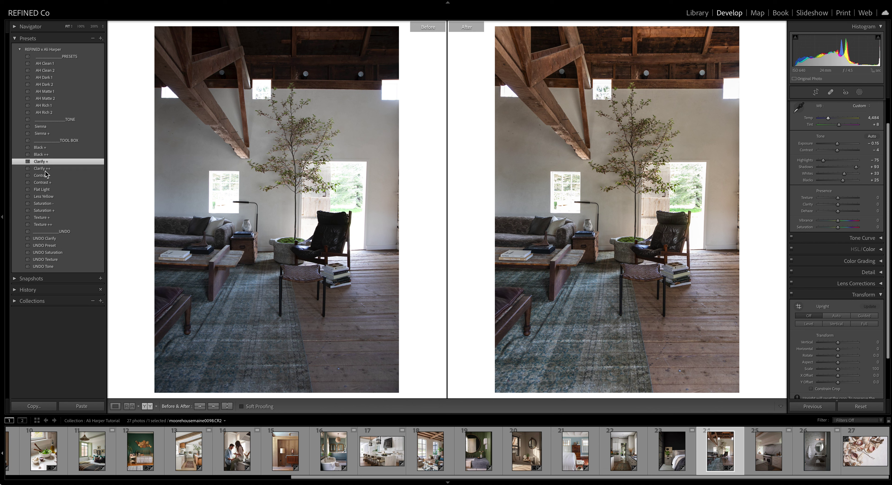
pyautogui.click(44, 169)
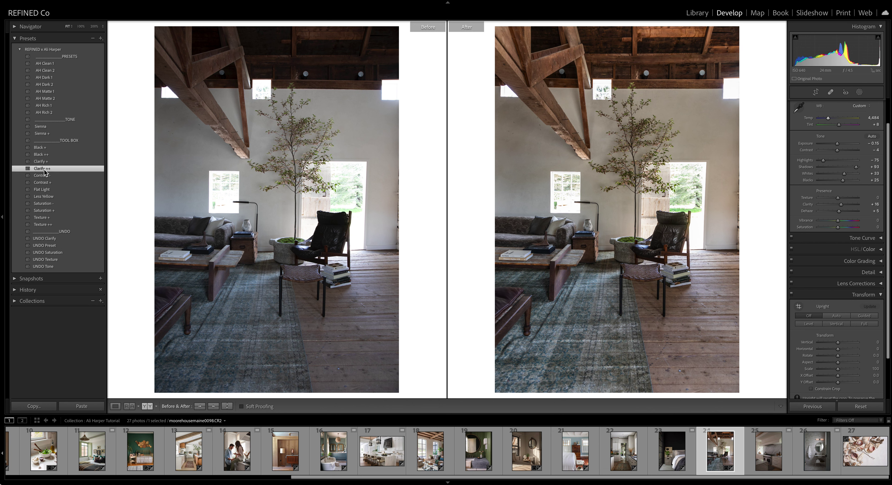
pyautogui.click(41, 161)
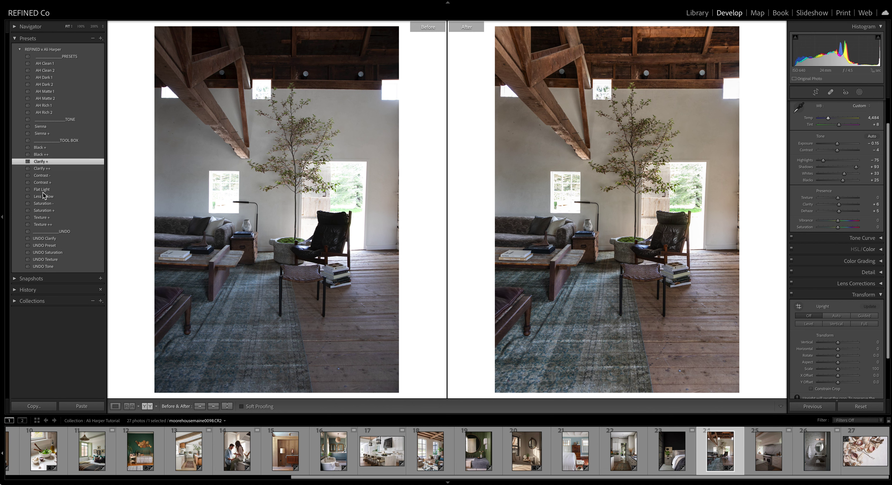
pyautogui.click(45, 189)
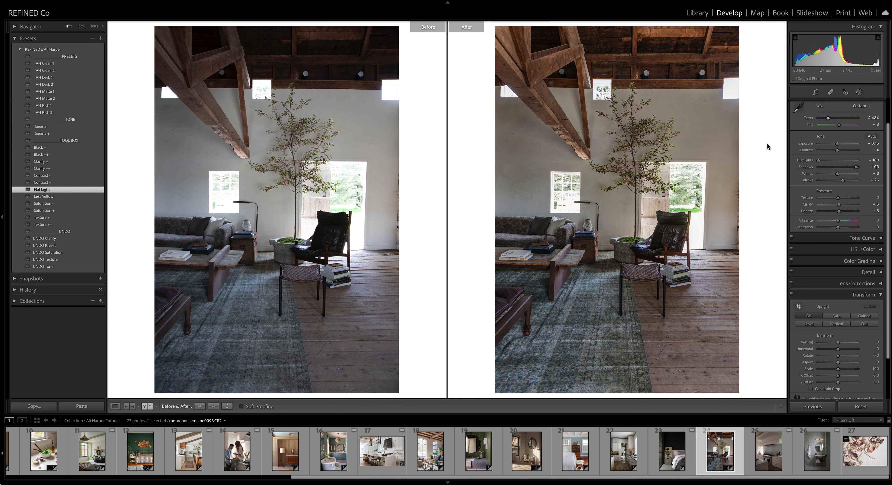
pyautogui.moveTo(837, 144); pyautogui.dragTo(839, 146)
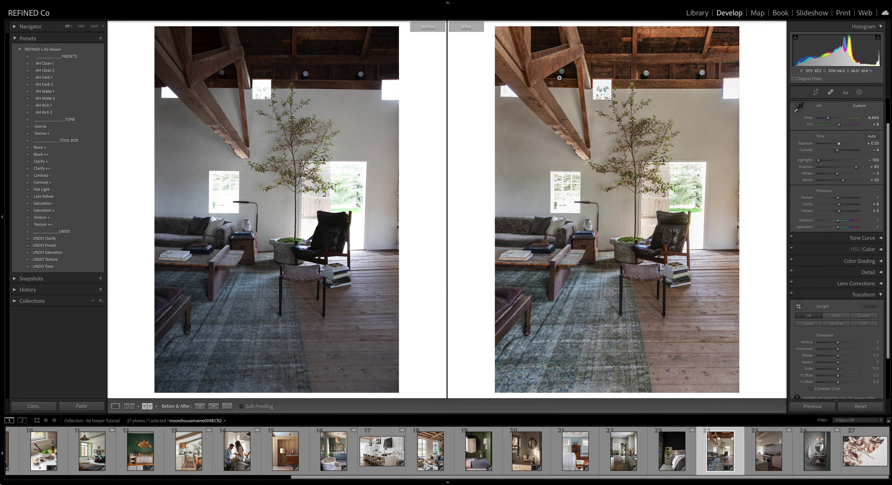
# Step: Open the kitchen photo with the marble backsplash, apply AH Clean 2 and Flat Light, and set highlights to -87
pyautogui.click(764, 461)
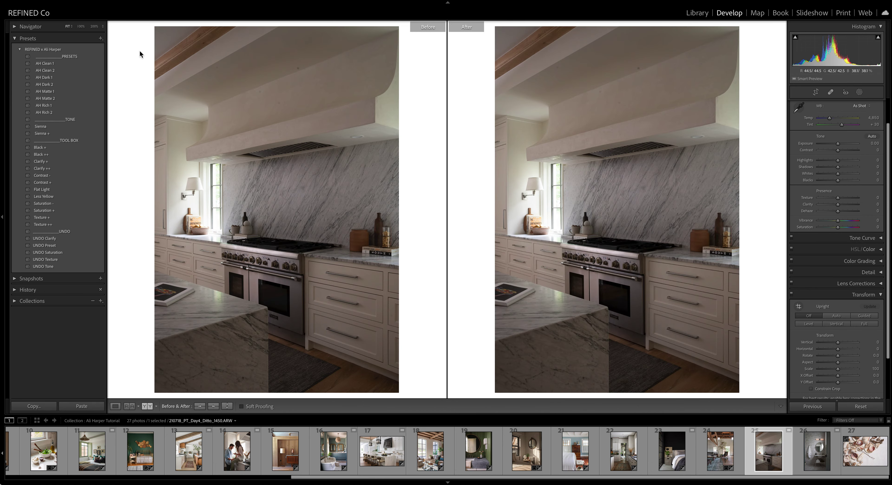
pyautogui.click(46, 71)
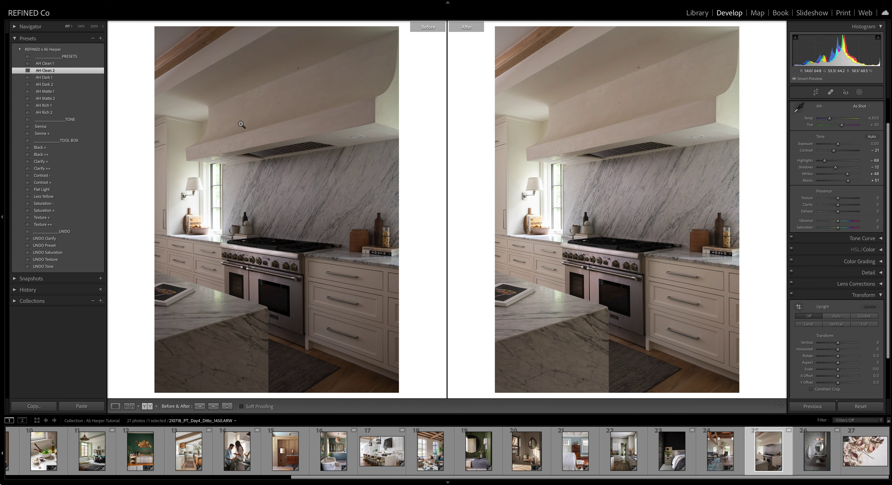
pyautogui.click(55, 190)
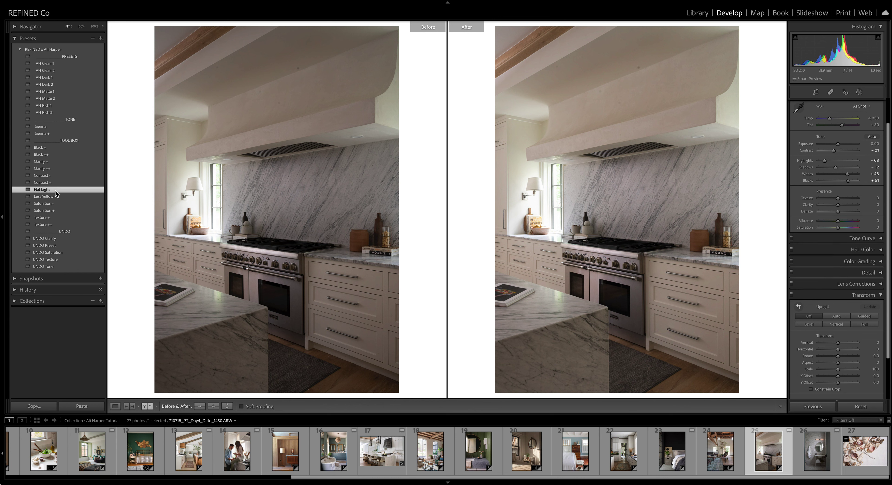
pyautogui.moveTo(817, 160); pyautogui.dragTo(820, 160)
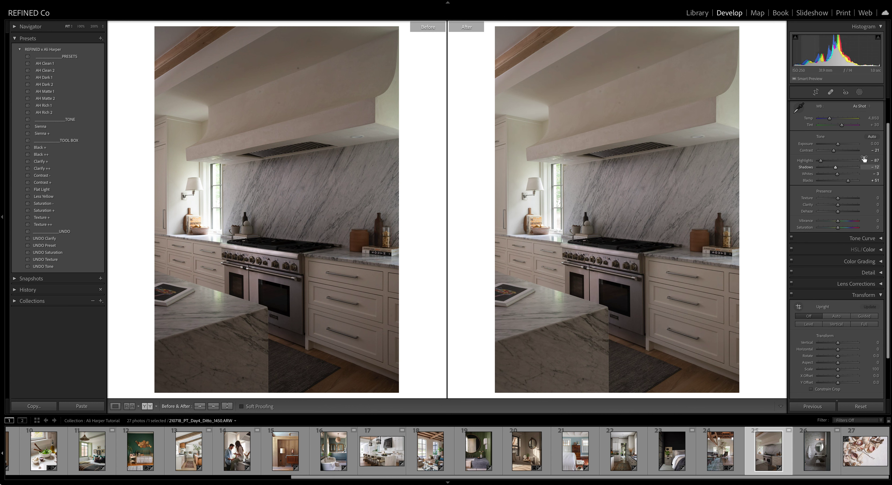
# Step: Apply Clarify ++ to the marble kitchen photo, set exposure to +0.45, and add the Less Yellow preset
pyautogui.click(49, 168)
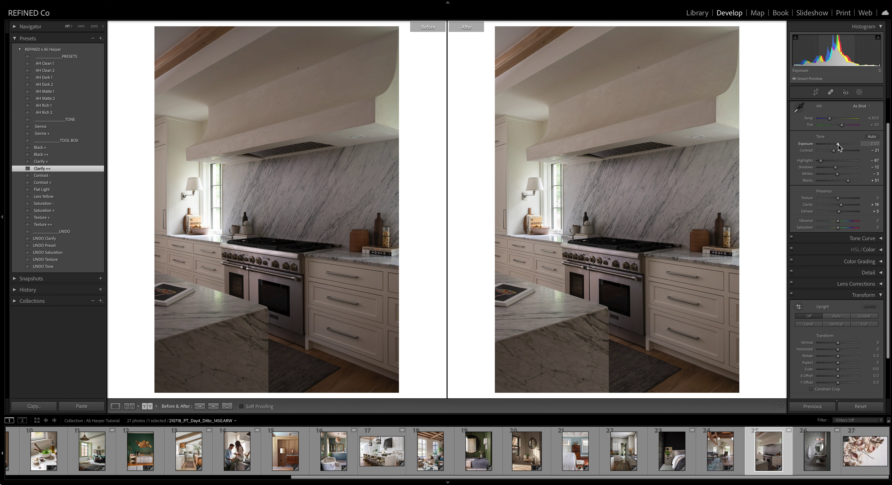
pyautogui.moveTo(838, 147); pyautogui.dragTo(840, 147)
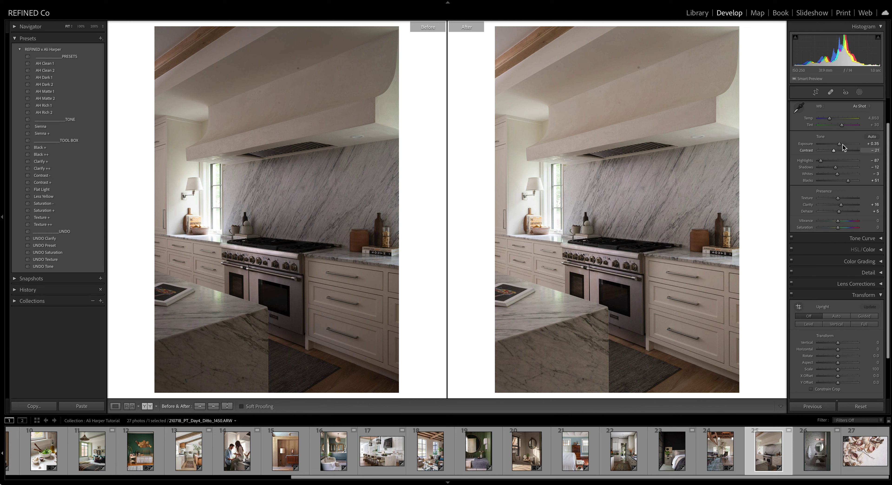
pyautogui.moveTo(843, 148); pyautogui.dragTo(840, 147)
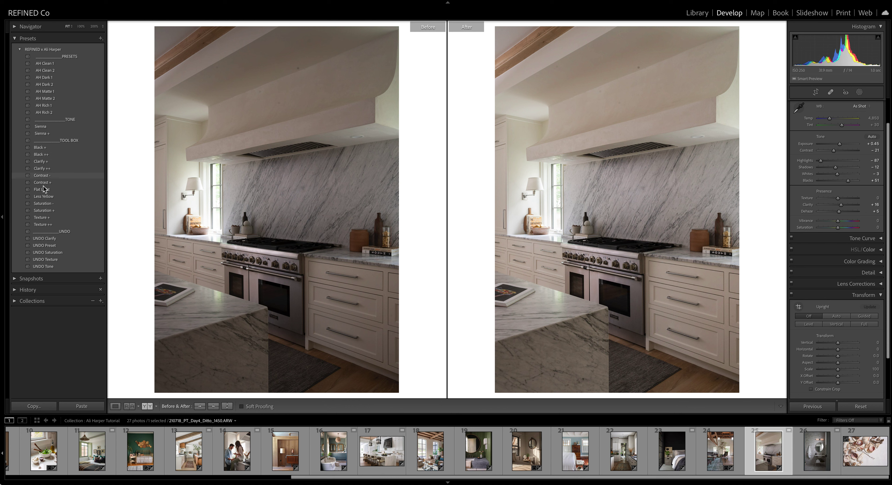
pyautogui.click(46, 196)
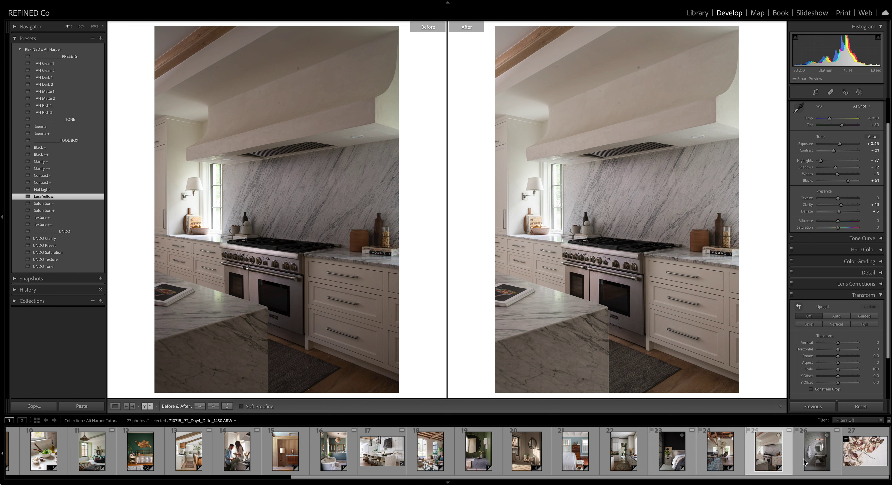
# Step: Open the tiled bathroom photo, try AH Clean 1 and AH Clean 2, and apply AH Rich 2 instead
pyautogui.click(818, 454)
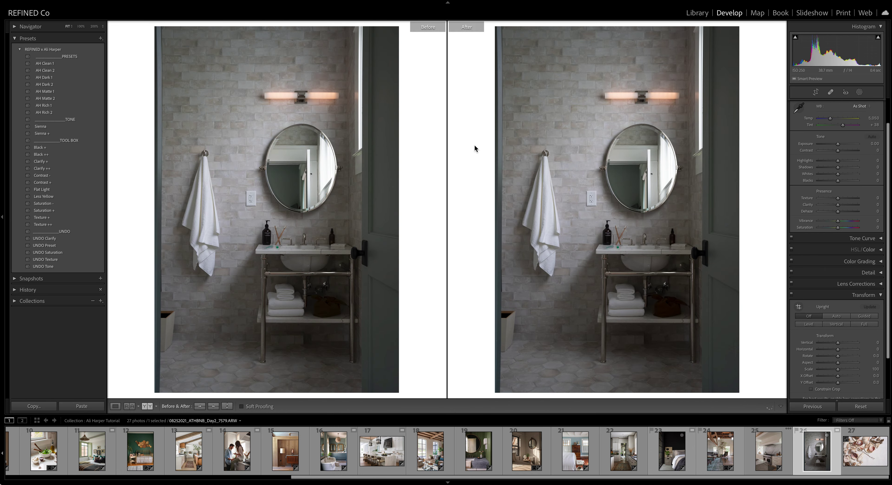
pyautogui.click(46, 63)
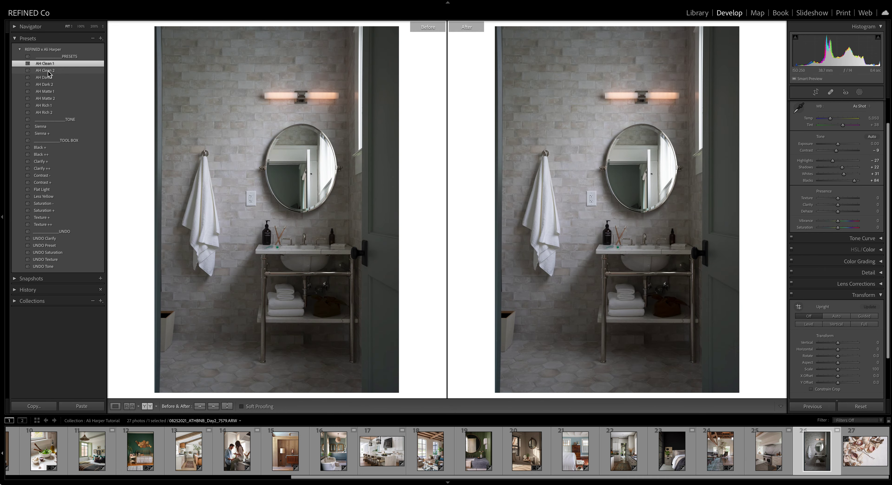
pyautogui.click(47, 71)
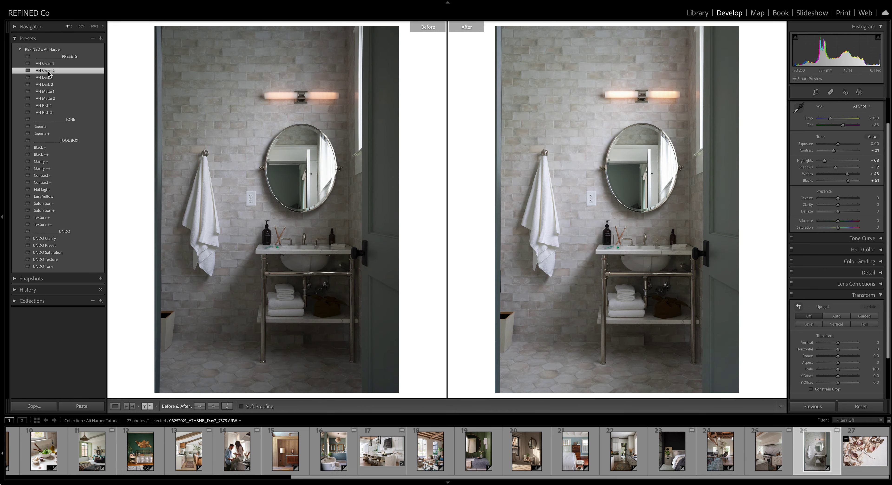
pyautogui.click(50, 113)
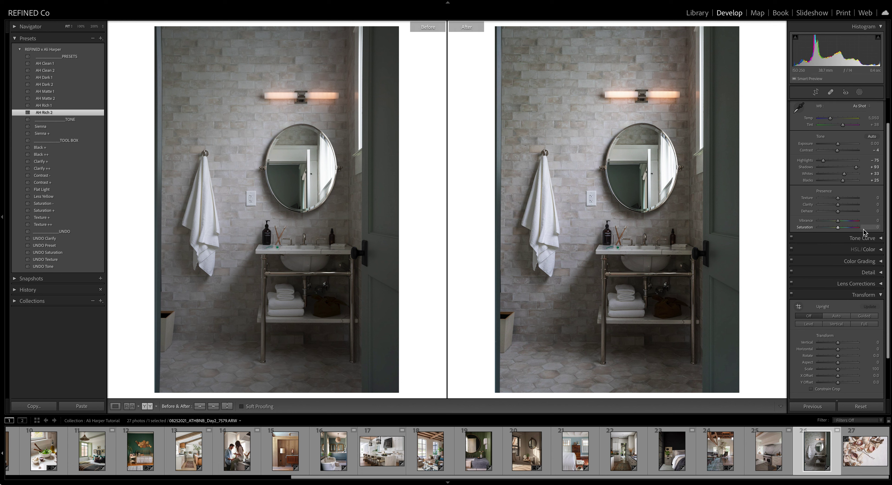
# Step: Set the bathroom photo's exposure to +0.75, try and undo Auto white balance, and set the temperature to 5,118
pyautogui.moveTo(837, 147); pyautogui.dragTo(840, 146)
pyautogui.click(861, 106)
pyautogui.click(860, 115)
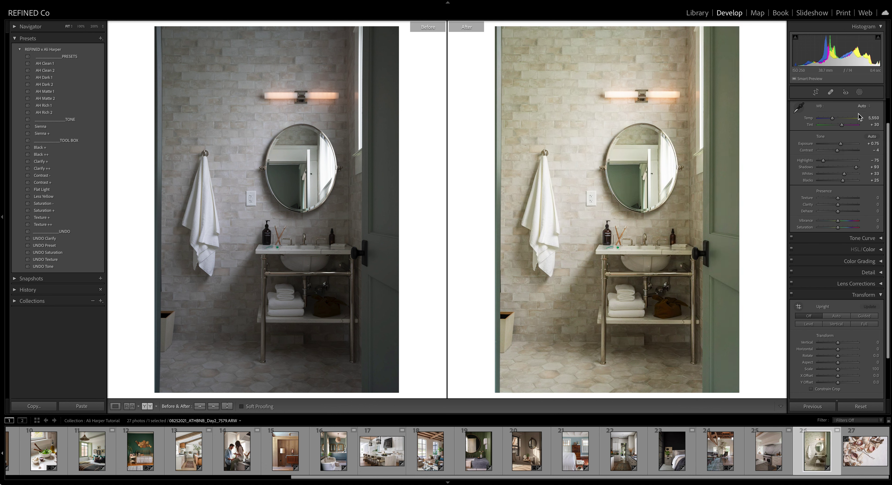
pyautogui.hotkey('ctrl', 'z')
pyautogui.moveTo(830, 118); pyautogui.dragTo(831, 121)
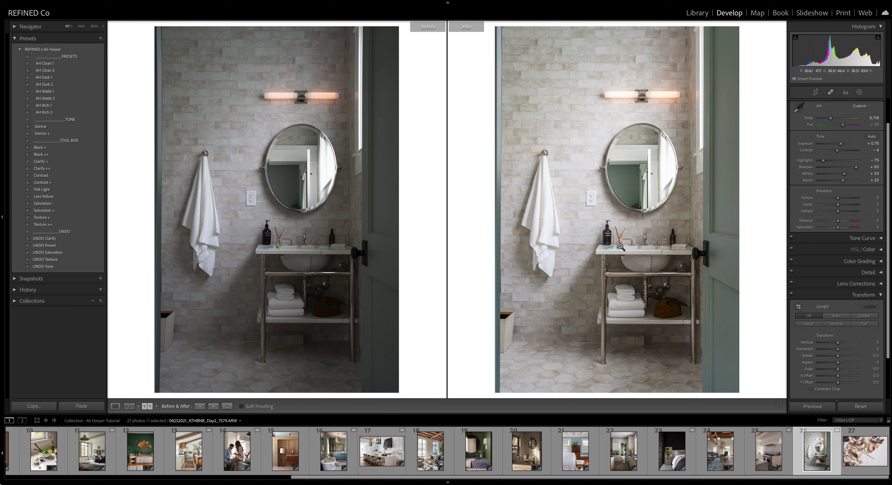
# Step: Set the bathroom photo's highlights to -90 and blacks to +56, apply Clarify + and Contrast +, and set exposure to +0.70
pyautogui.moveTo(824, 164); pyautogui.dragTo(848, 183)
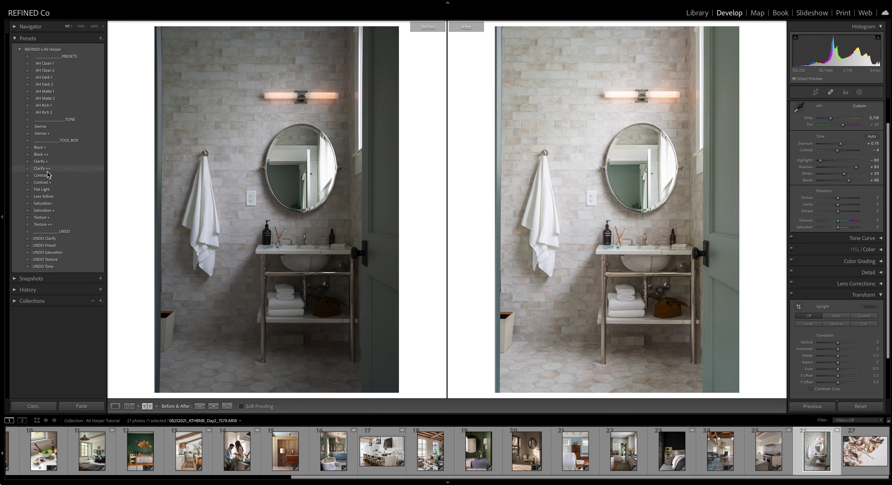
pyautogui.click(49, 161)
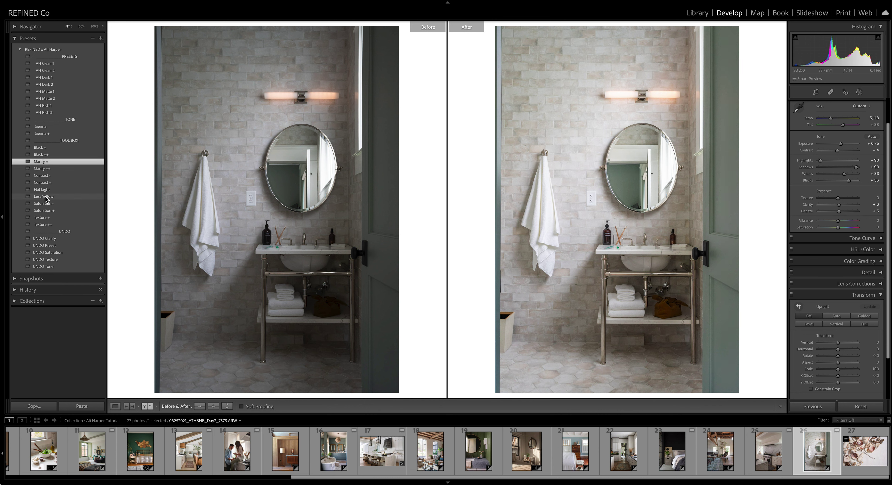
pyautogui.click(49, 182)
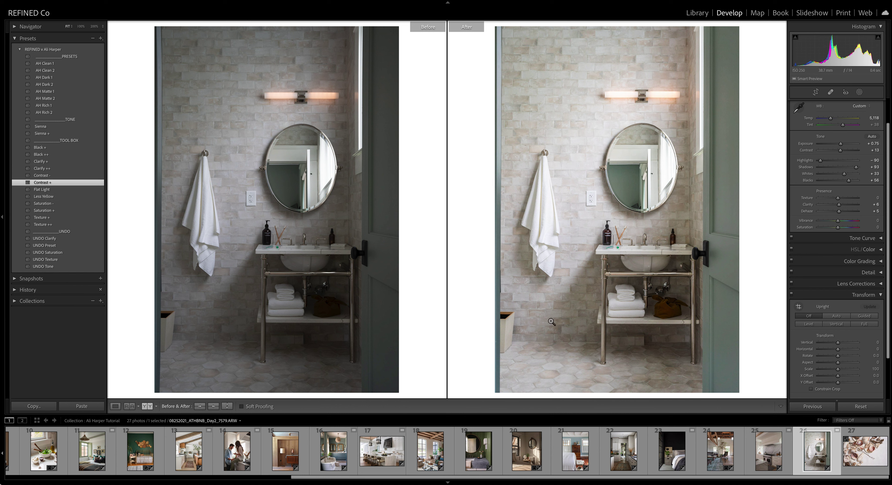
pyautogui.click(841, 144)
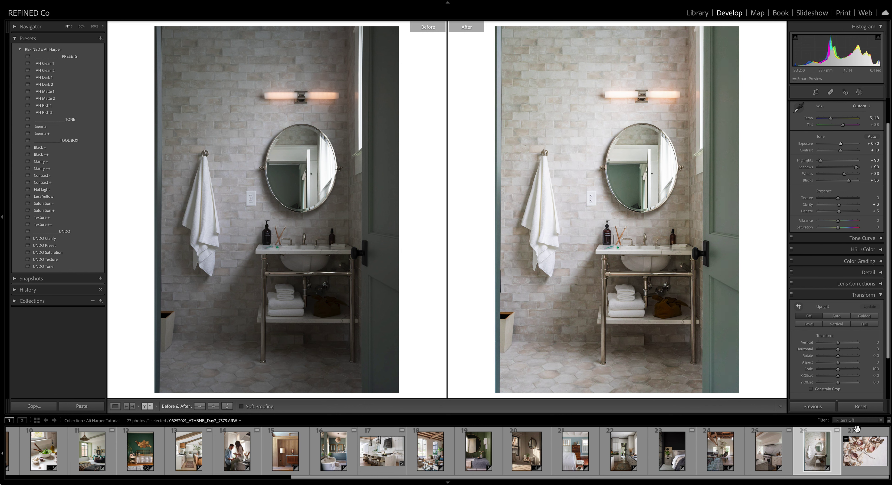
# Step: Open the seashell photo, try AH Clean 1 with the exposure lowered to -1.95, and undo the exposure change
pyautogui.click(869, 443)
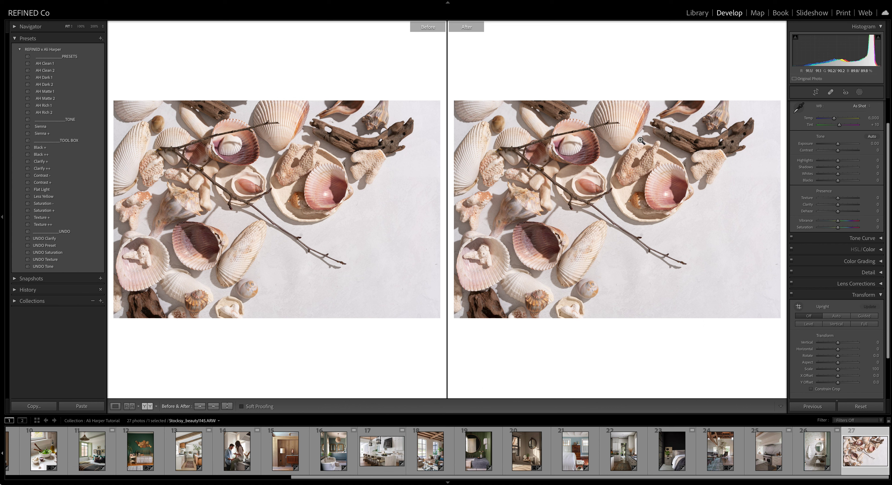
pyautogui.click(44, 64)
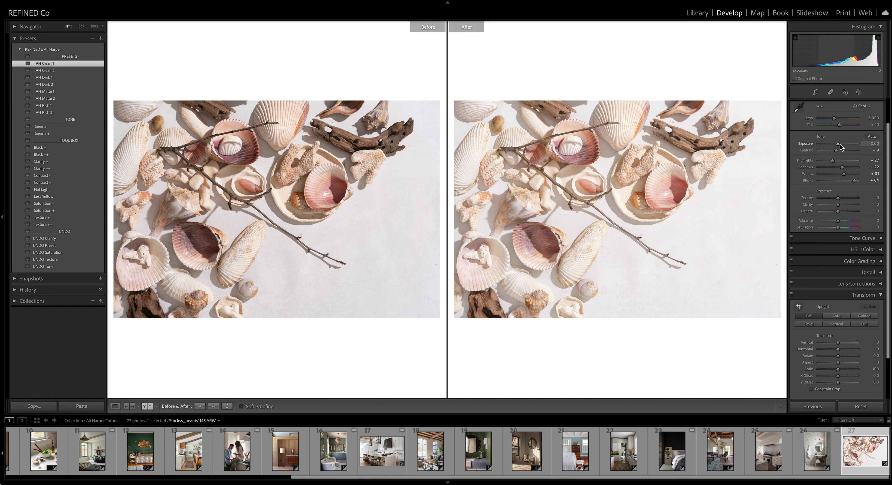
pyautogui.moveTo(839, 145); pyautogui.dragTo(834, 150)
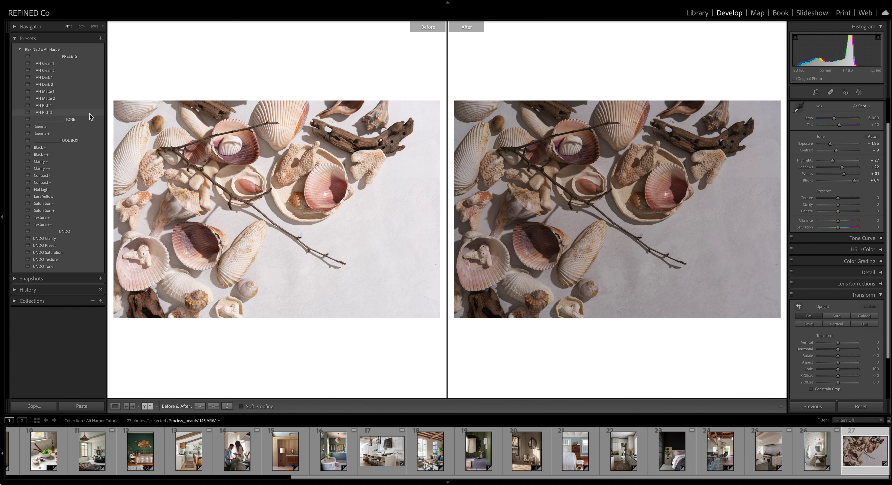
pyautogui.hotkey('ctrl', 'z')
# Step: Set the seashell photo's exposure to -0.80 with AH Clean 2, compare AH Dark 2 and the Matte and Rich presets, and apply AH Rich 1
pyautogui.click(48, 70)
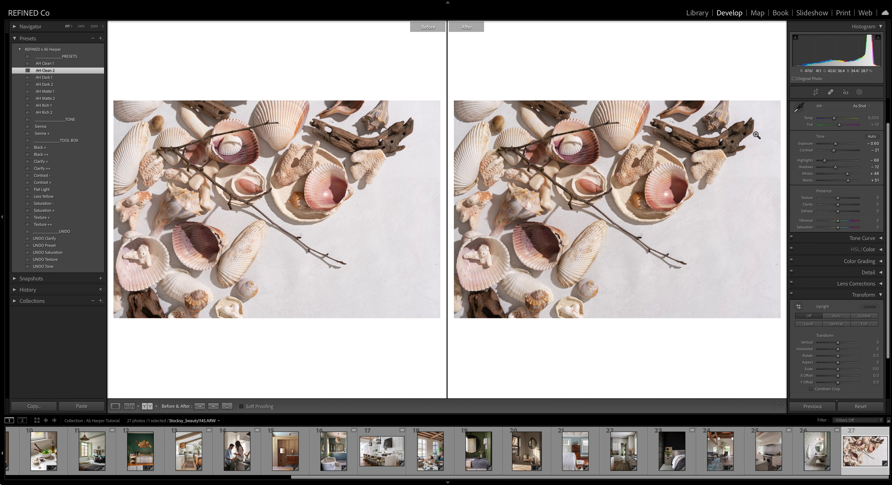
pyautogui.moveTo(835, 143); pyautogui.dragTo(833, 144)
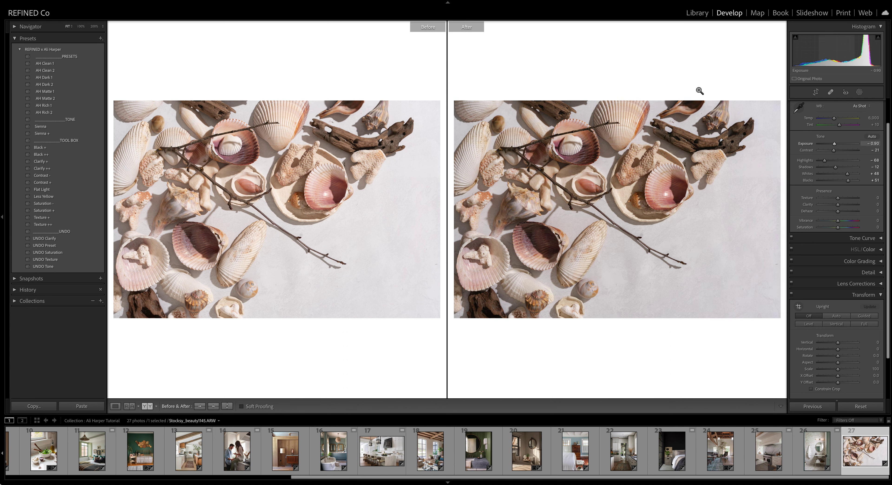
pyautogui.click(45, 84)
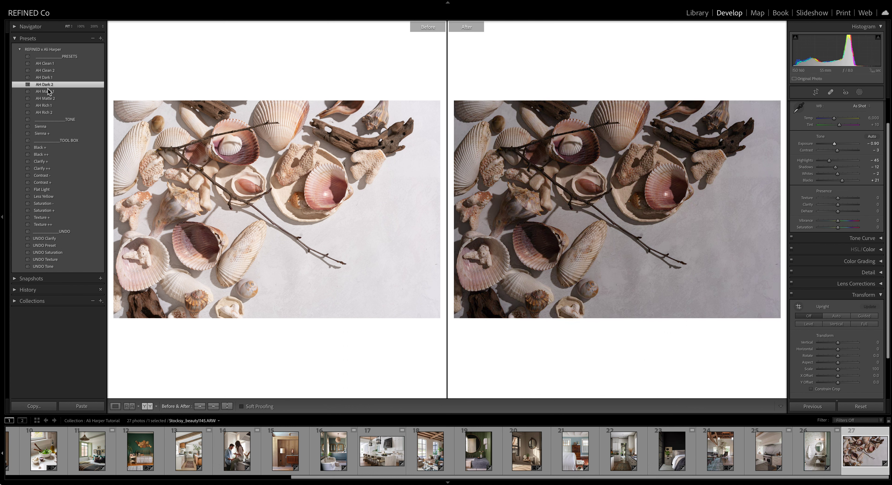
pyautogui.click(48, 91)
pyautogui.click(50, 98)
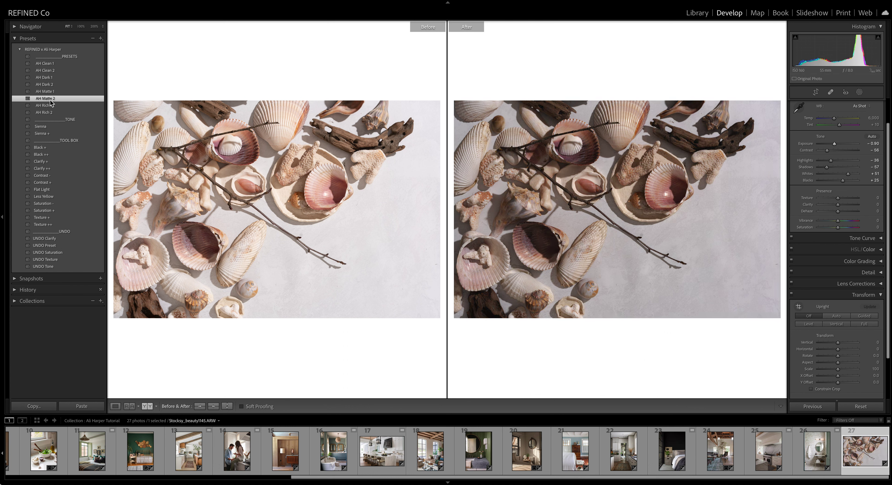
pyautogui.click(47, 105)
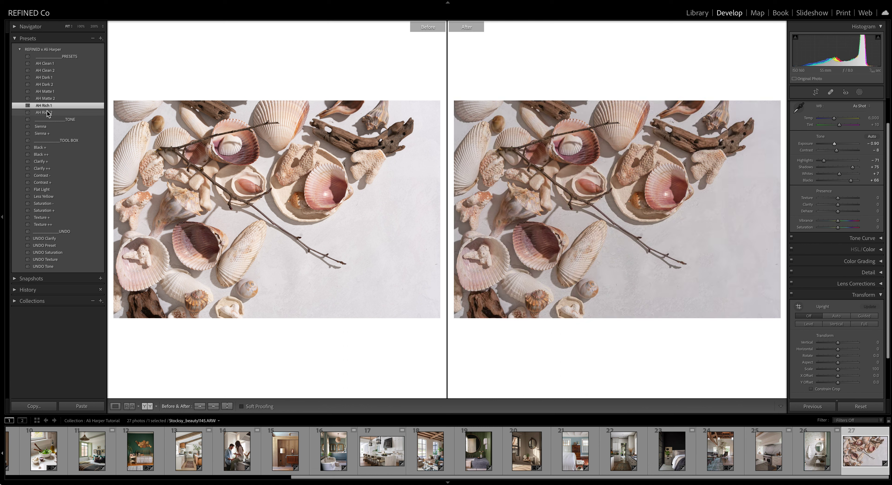
pyautogui.click(48, 110)
pyautogui.click(47, 106)
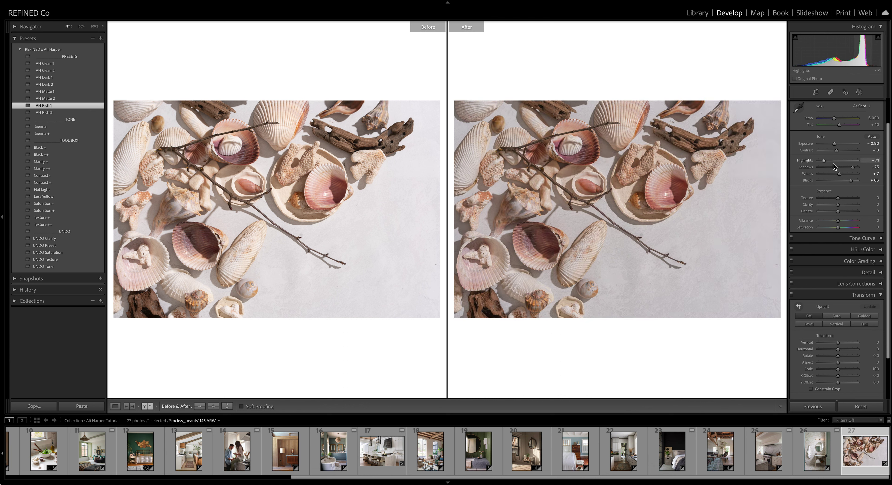
# Step: Set the seashell photo's temperature to 6,003 and highlights to -55
pyautogui.moveTo(834, 121); pyautogui.dragTo(834, 121)
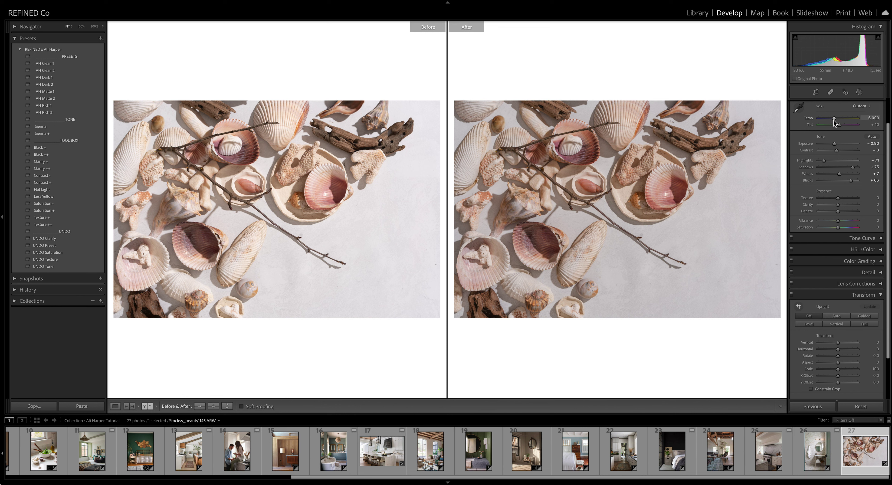
pyautogui.click(835, 145)
pyautogui.moveTo(834, 144); pyautogui.dragTo(826, 160)
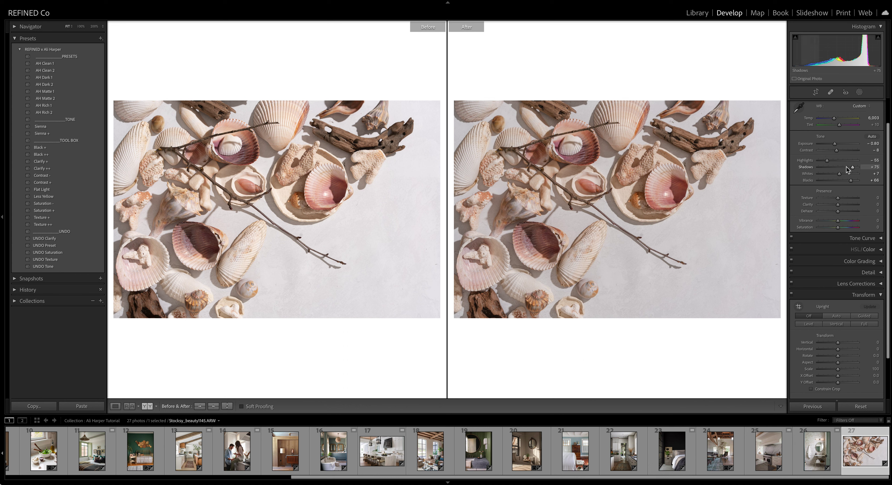
# Step: Add the Saturation + preset to the seashell photo and set exposure to -0.75, shadows to +59 and saturation to +9
pyautogui.click(42, 211)
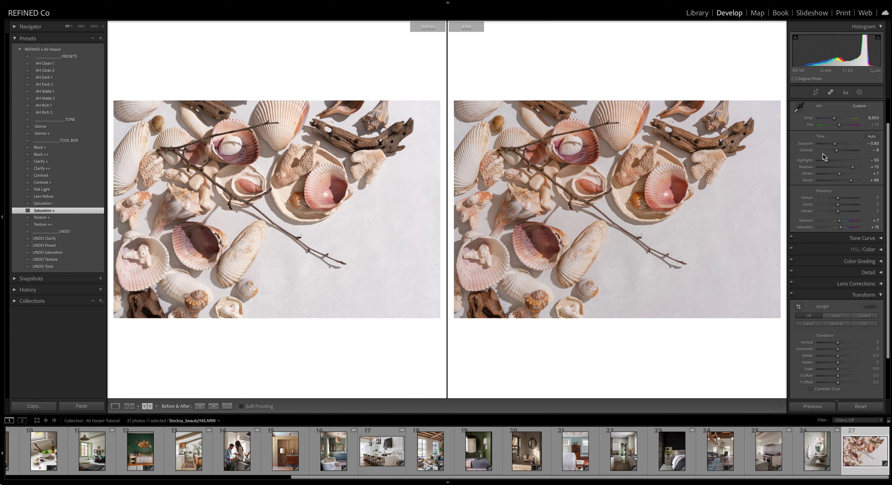
pyautogui.moveTo(834, 144); pyautogui.dragTo(835, 147)
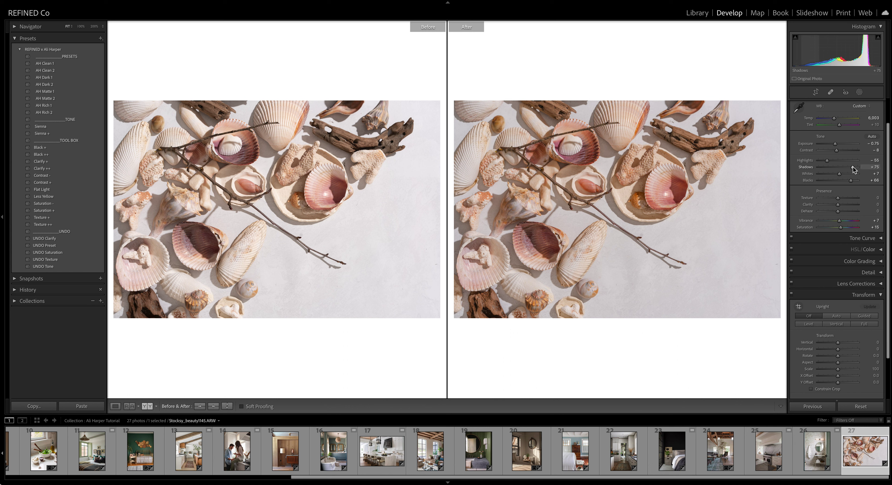
pyautogui.moveTo(852, 169); pyautogui.dragTo(849, 169)
pyautogui.moveTo(843, 229); pyautogui.dragTo(841, 231)
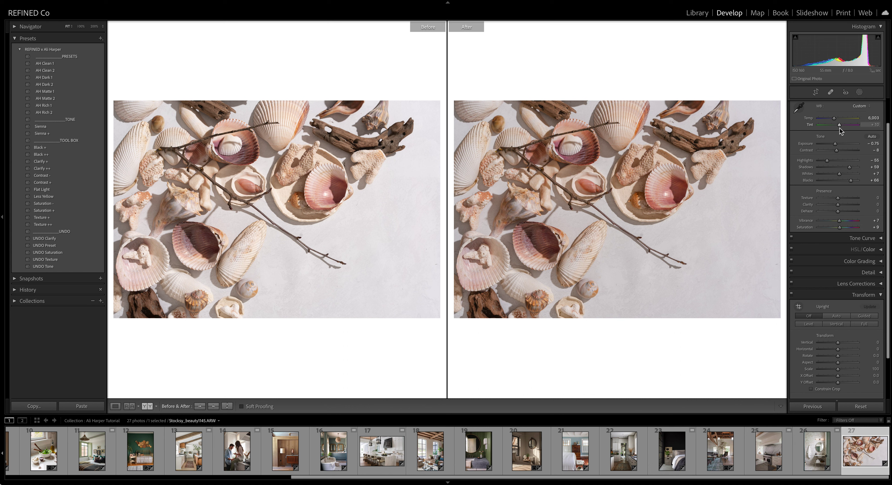